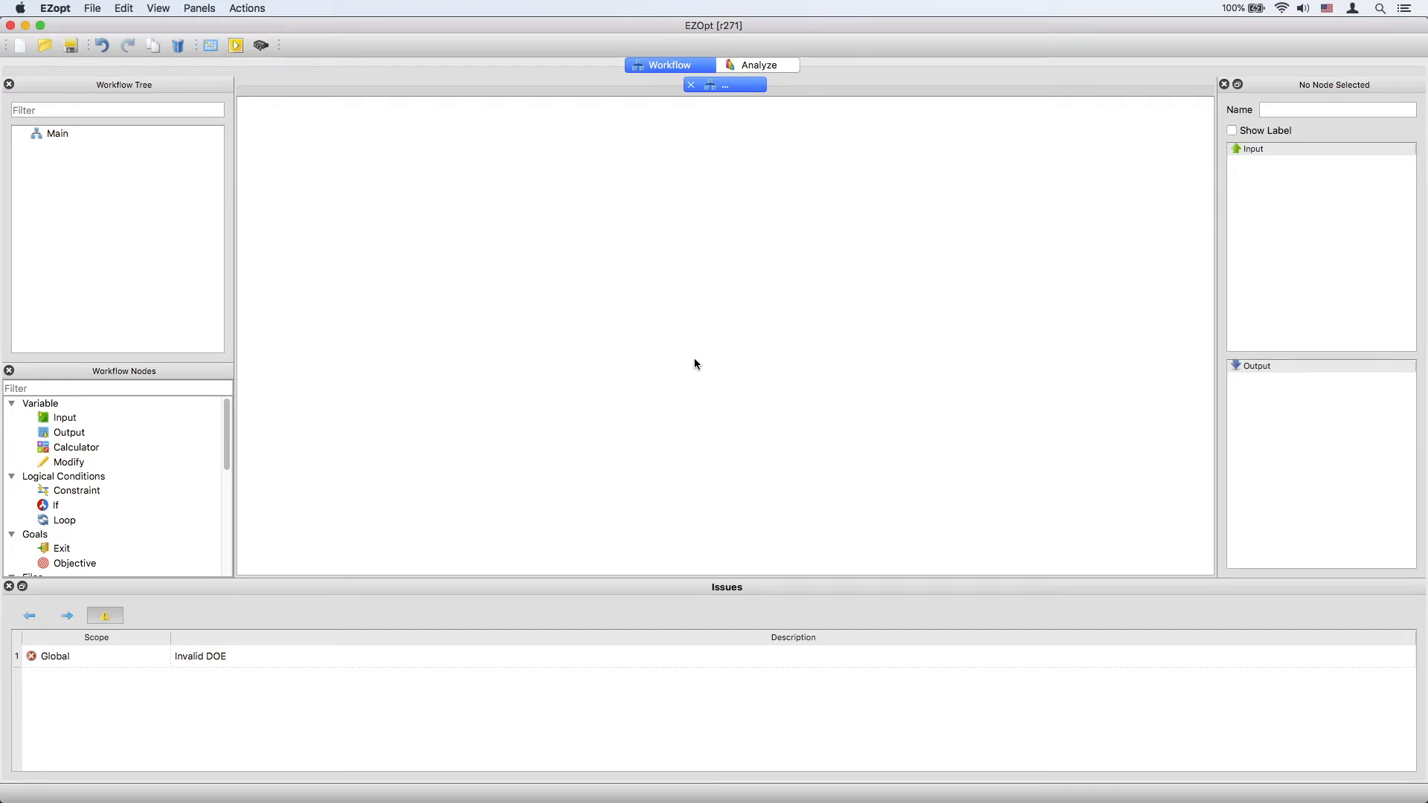
# Add an Input, a Calculator and a Loop node to the workflow and connect them in that order.
pyautogui.moveTo(62, 417); pyautogui.dragTo(648, 283)
pyautogui.moveTo(88, 447); pyautogui.dragTo(647, 348)
pyautogui.moveTo(77, 523); pyautogui.dragTo(648, 421)
pyautogui.moveTo(648, 292); pyautogui.dragTo(648, 409)
# Rename the Calculator node to sum and set its expression to 0.
pyautogui.doubleClick(605, 320)
pyautogui.write('sum')
pyautogui.press('Return')
pyautogui.doubleClick(647, 354)
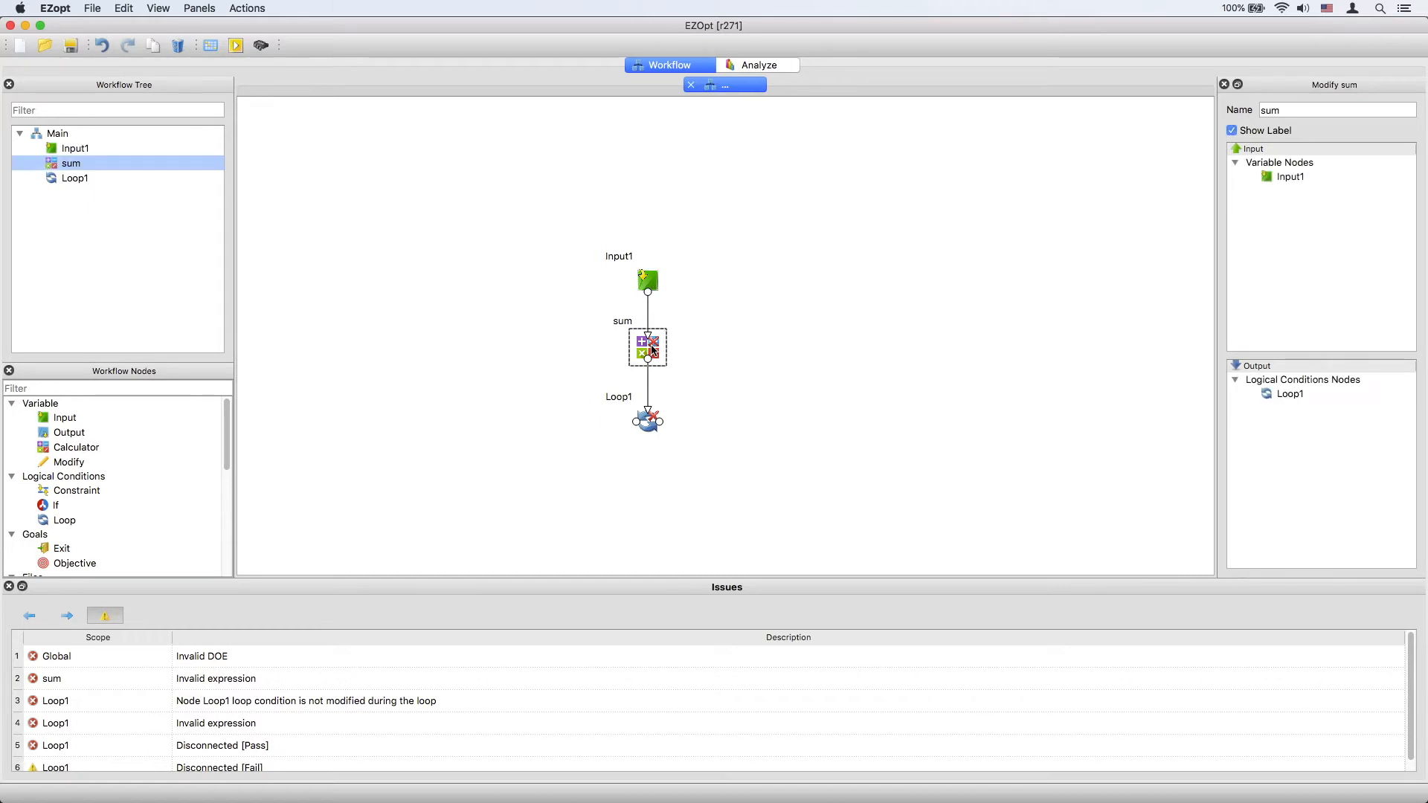
pyautogui.click(615, 350)
pyautogui.write('0')
pyautogui.click(938, 534)
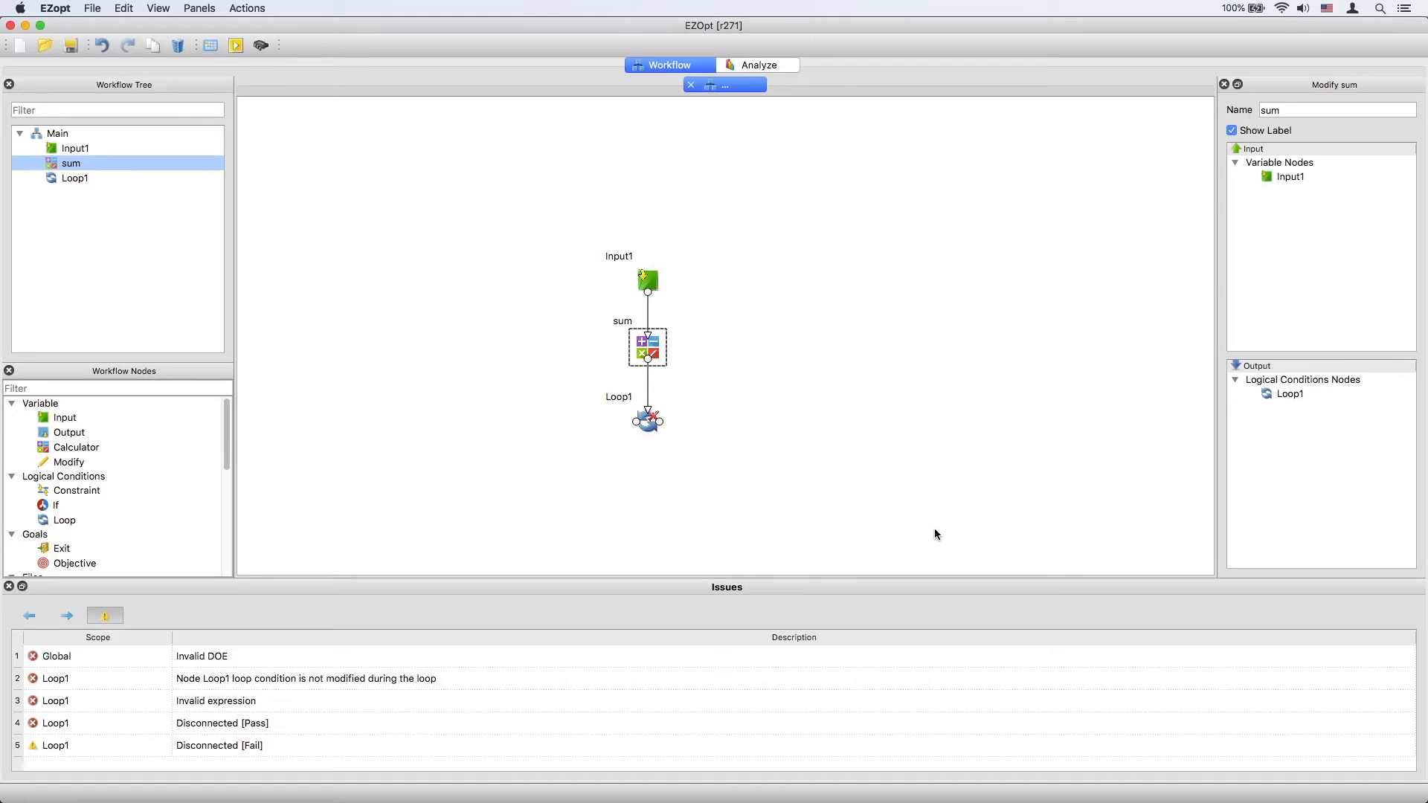
# Configure Loop1 with a Greater Than (>) constraint, the expression 1 and an iteration limit of 5.
pyautogui.doubleClick(646, 425)
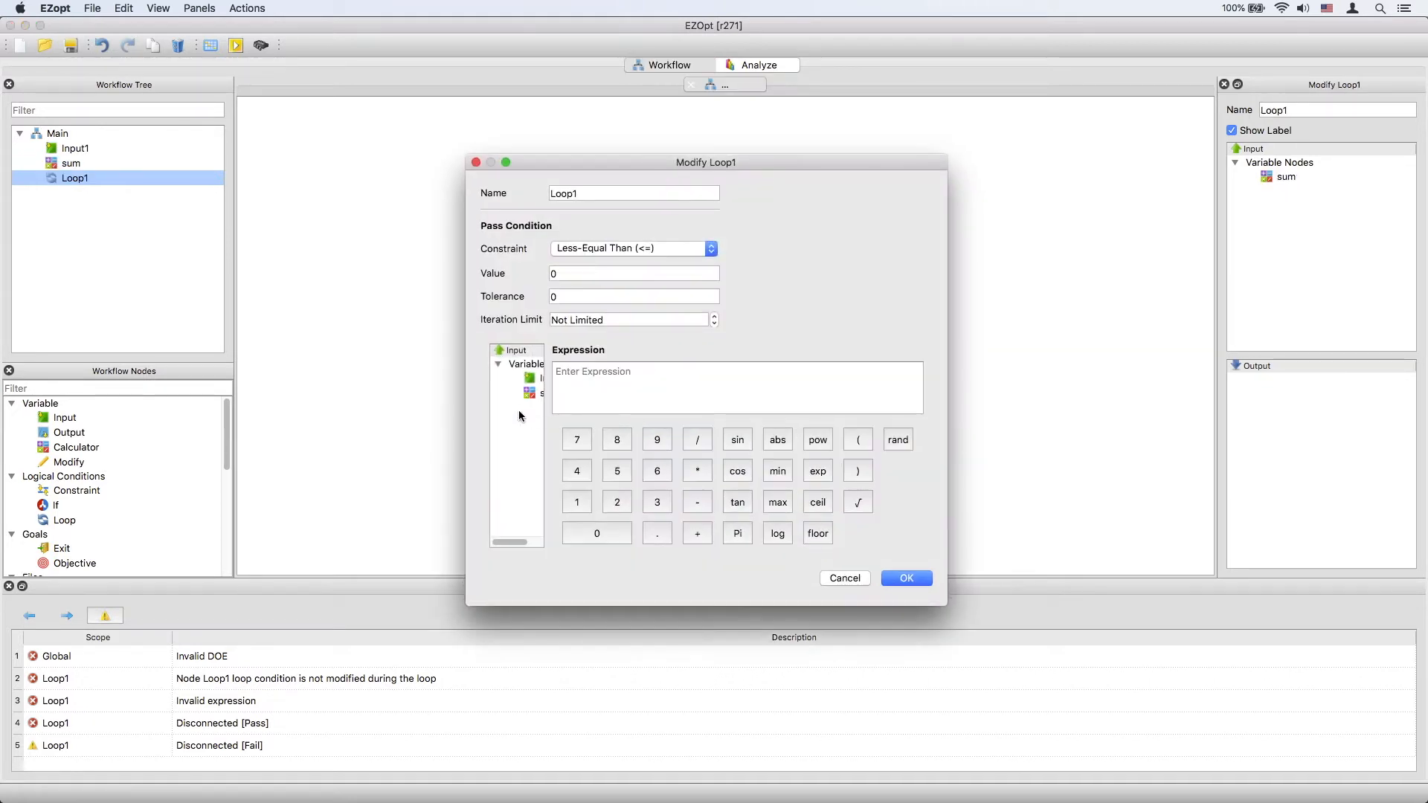
pyautogui.moveTo(461, 403); pyautogui.dragTo(418, 402)
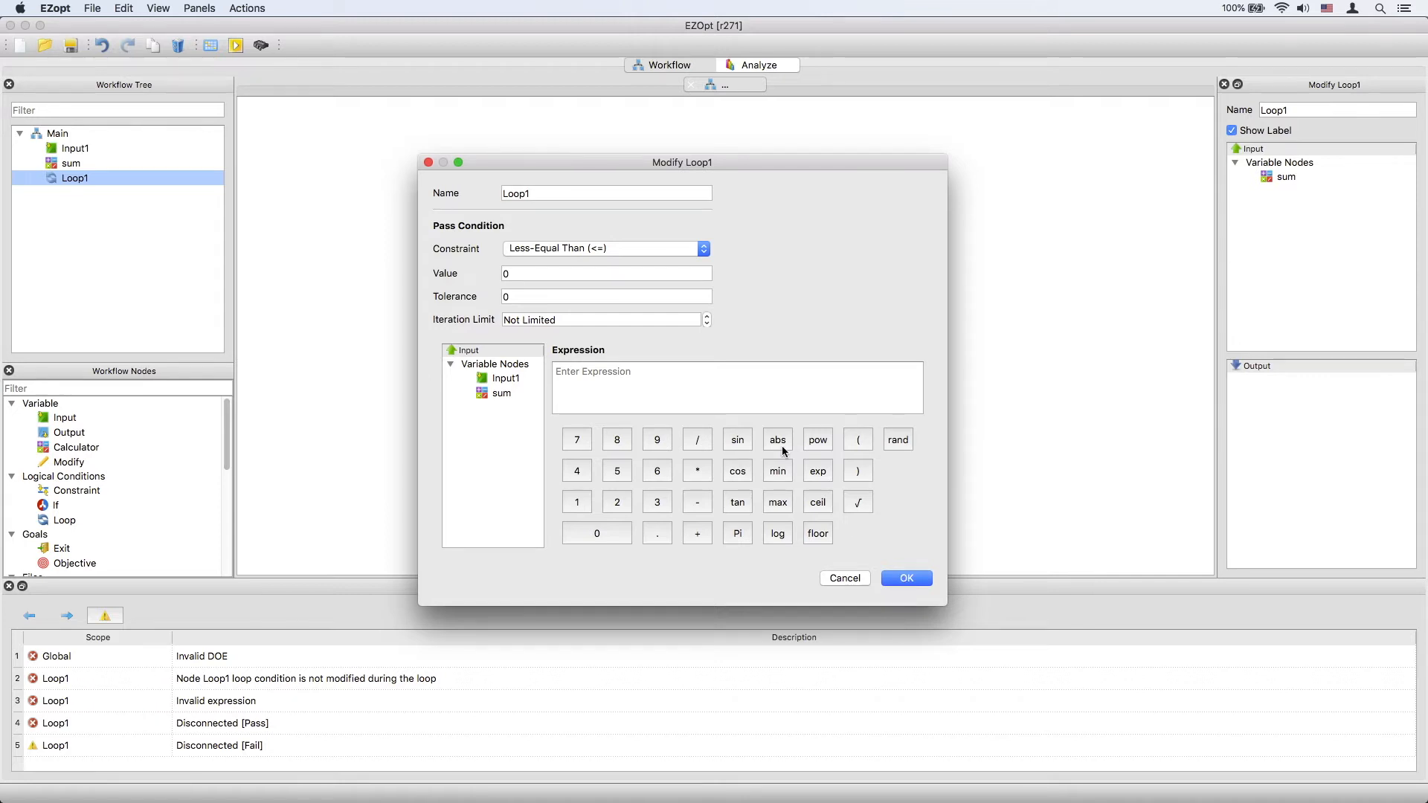
pyautogui.click(594, 248)
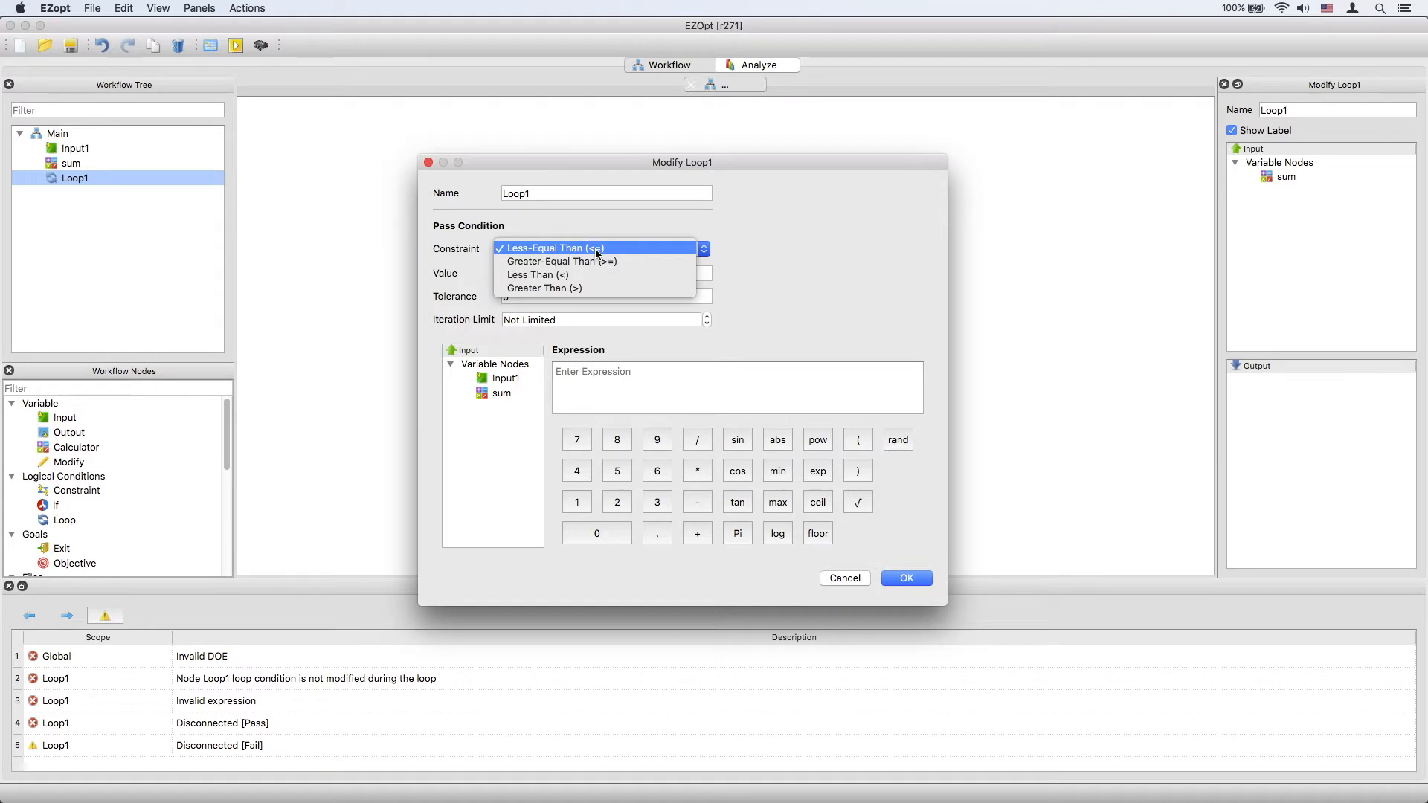
pyautogui.click(594, 287)
pyautogui.click(612, 370)
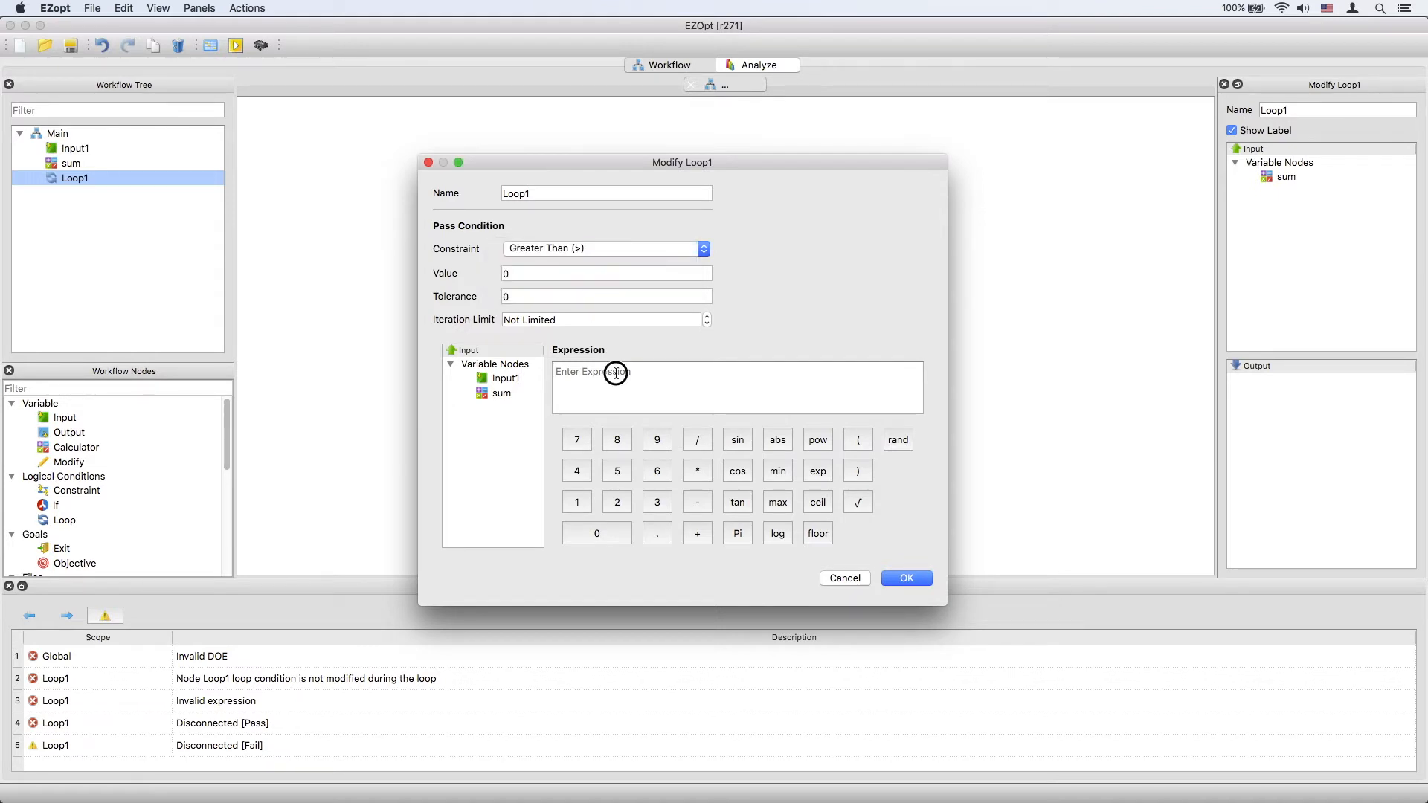
pyautogui.write('1')
pyautogui.click(538, 318)
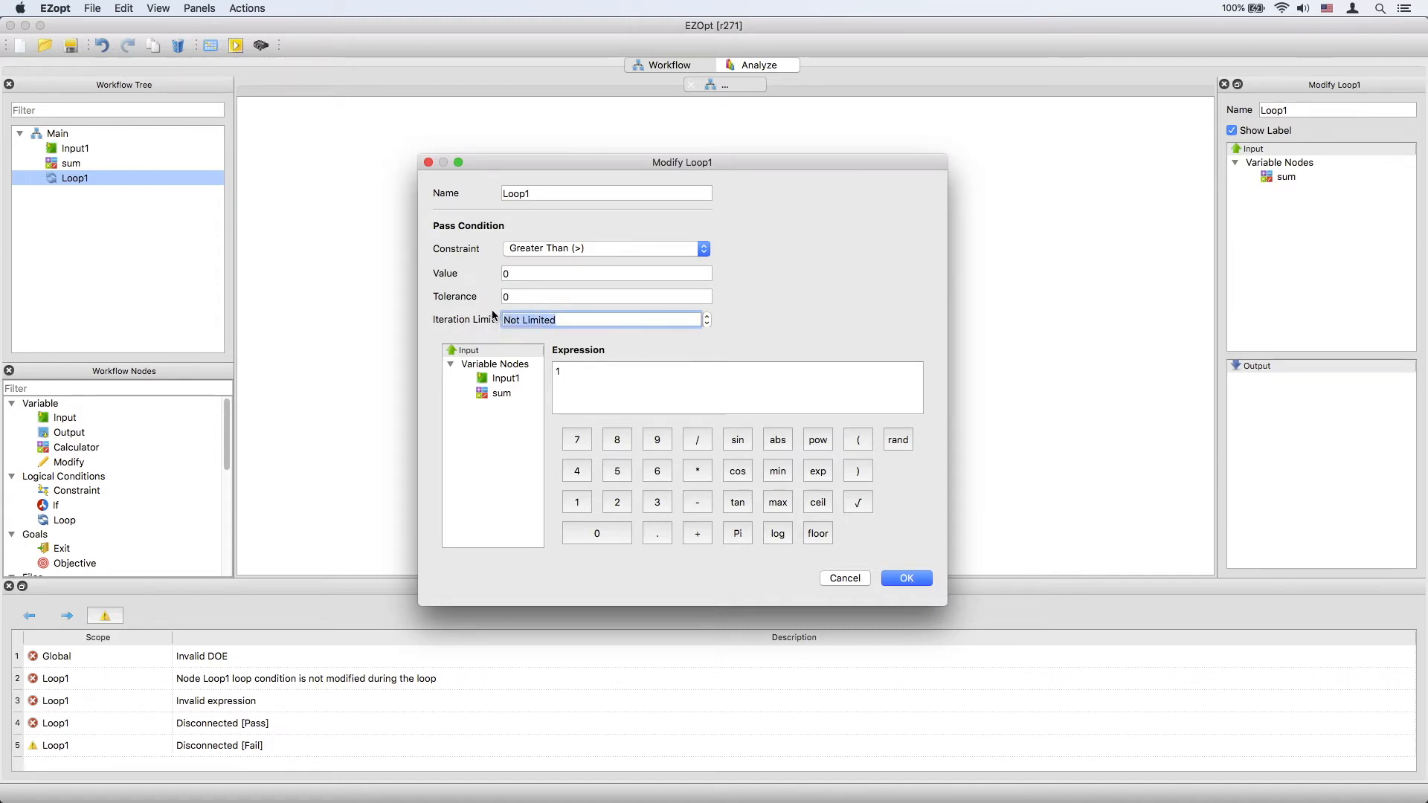
pyautogui.write('5')
pyautogui.click(907, 577)
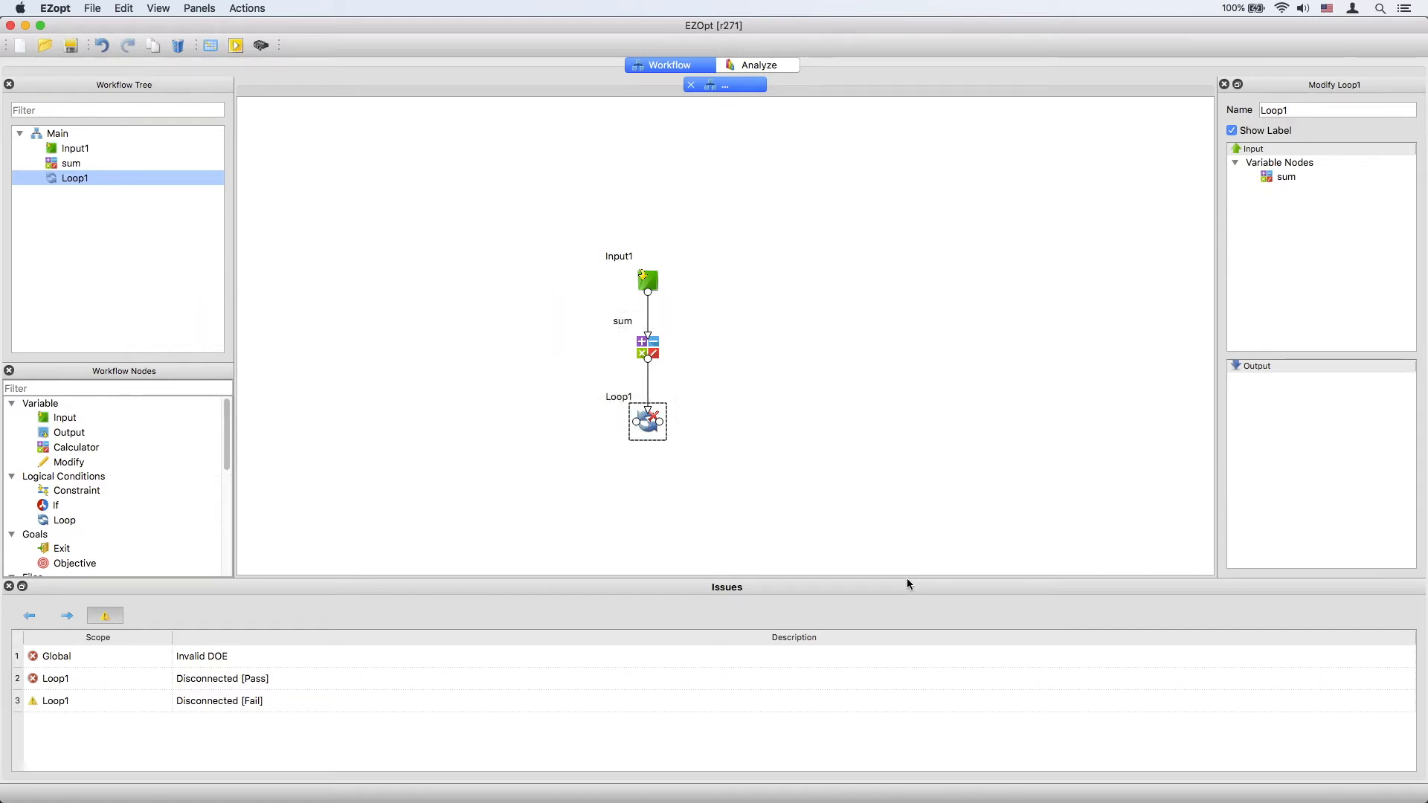
# Add a Modify node on Loop1's pass output and make it override sum with the expression <sum>+<Input1>.
pyautogui.moveTo(80, 463); pyautogui.dragTo(695, 479)
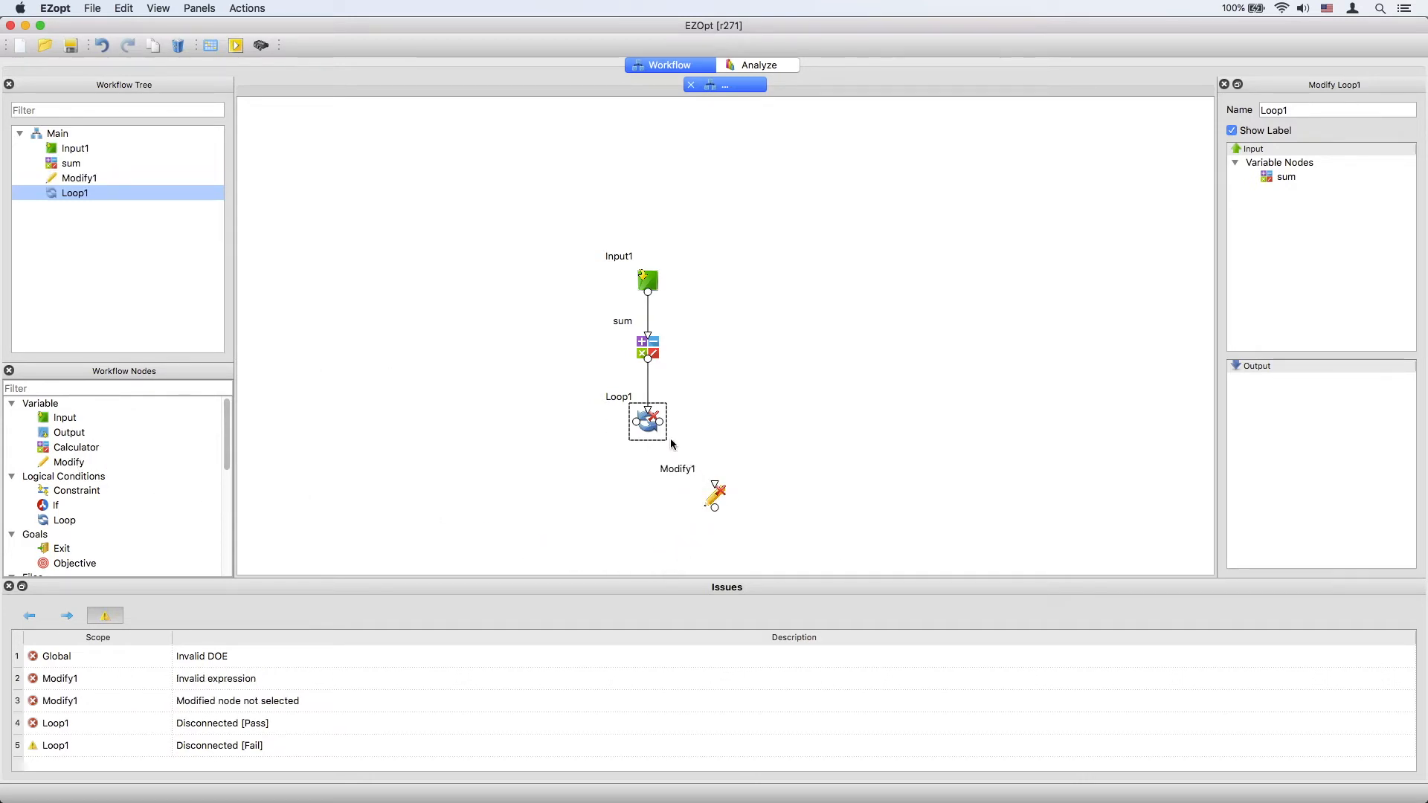
pyautogui.moveTo(660, 422); pyautogui.dragTo(715, 487)
pyautogui.doubleClick(715, 502)
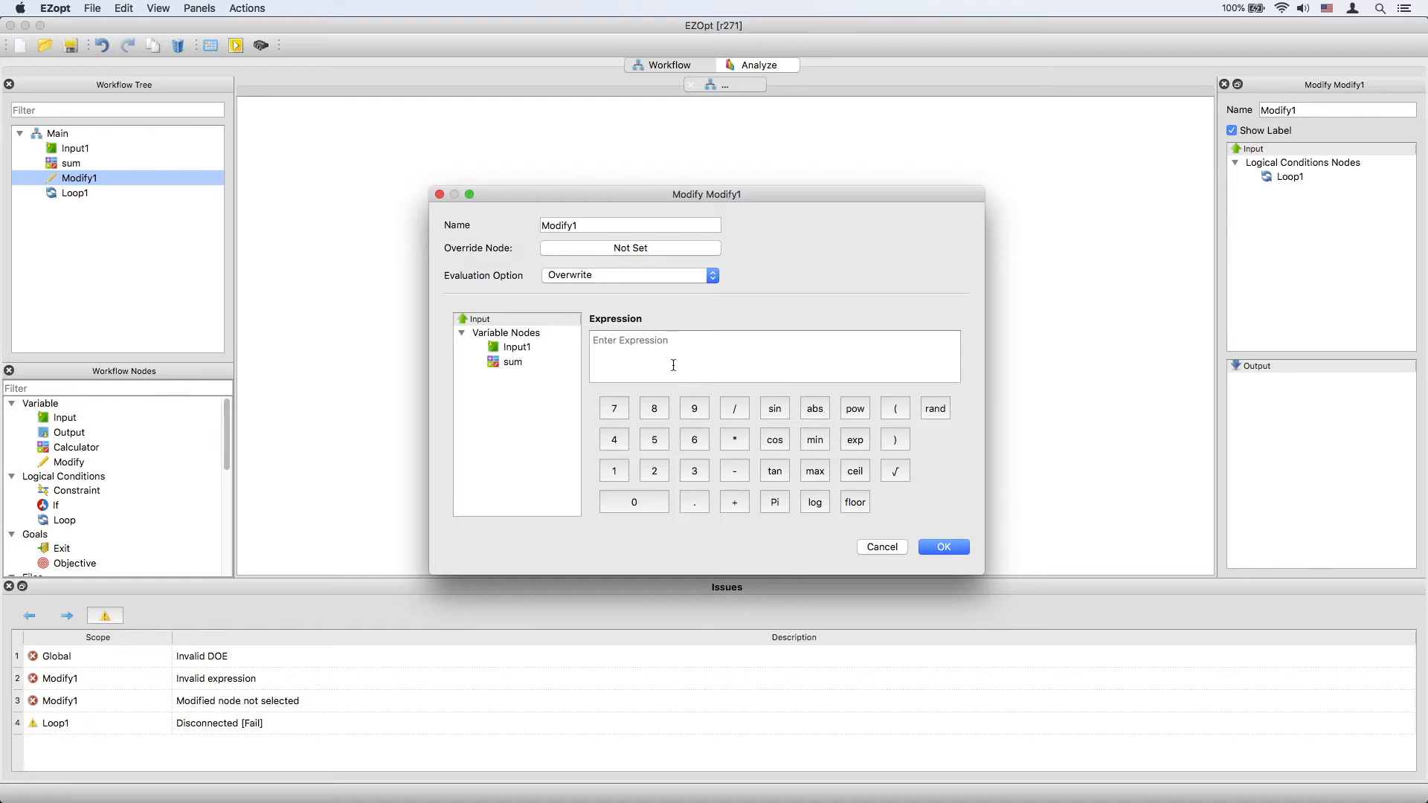
pyautogui.doubleClick(515, 363)
pyautogui.write('+')
pyautogui.doubleClick(517, 348)
pyautogui.click(587, 255)
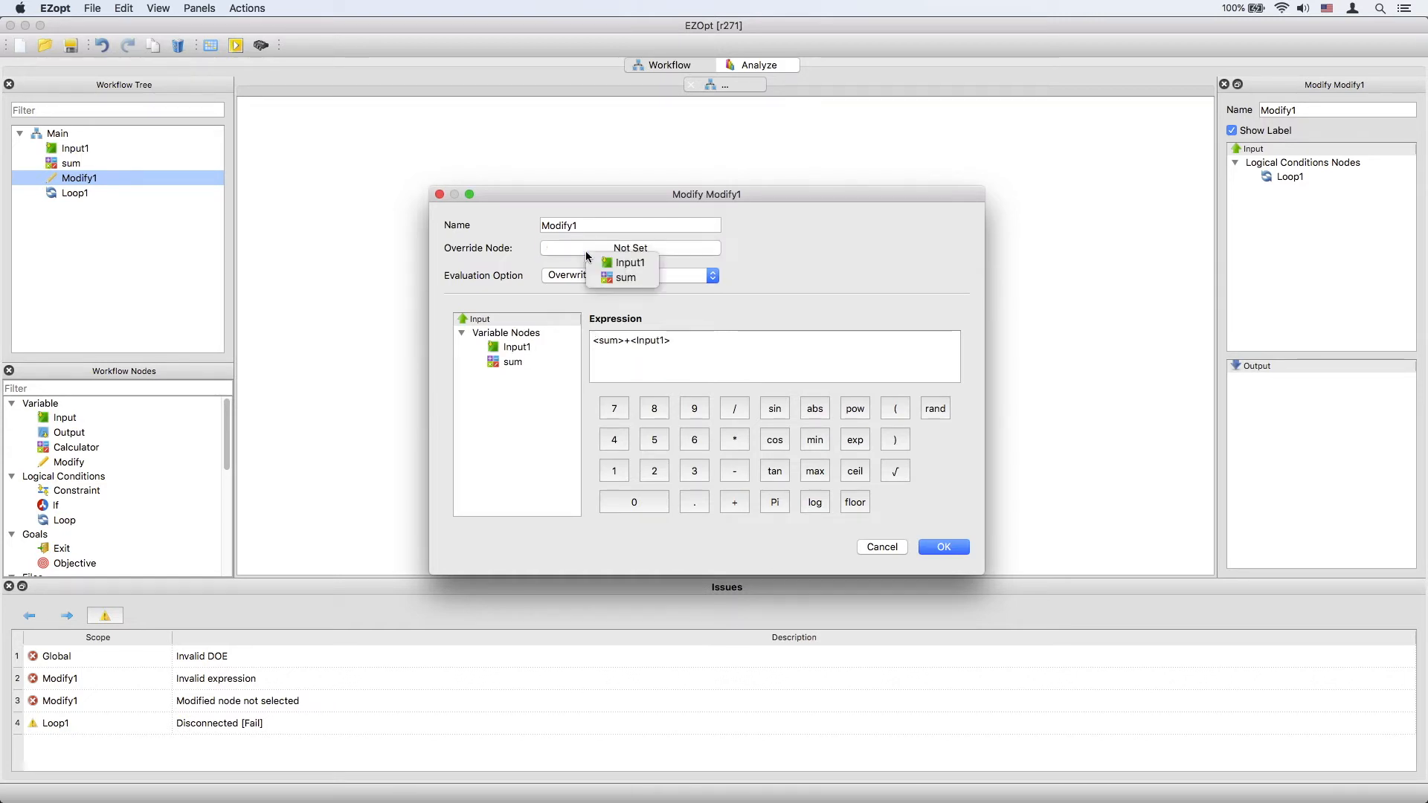
pyautogui.click(620, 275)
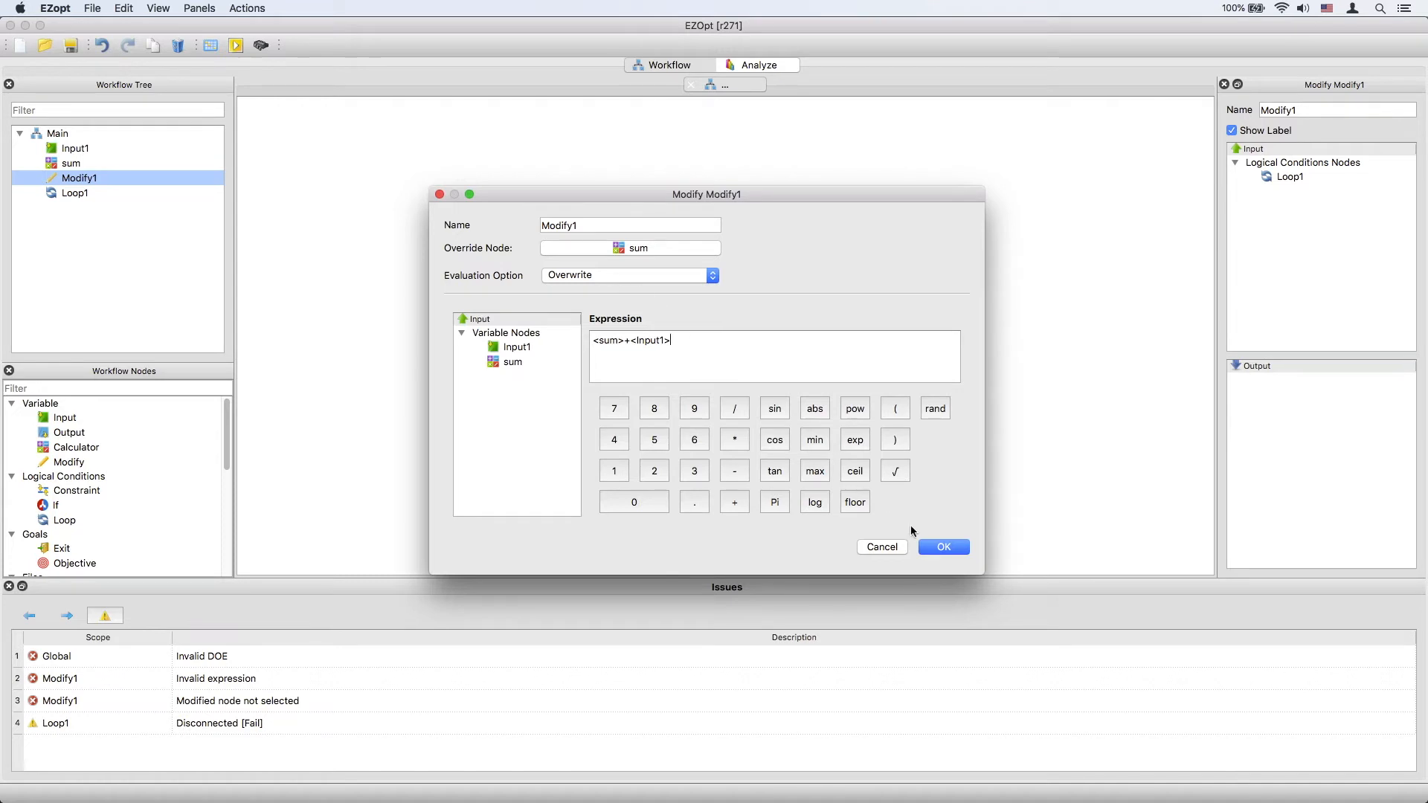
pyautogui.click(944, 547)
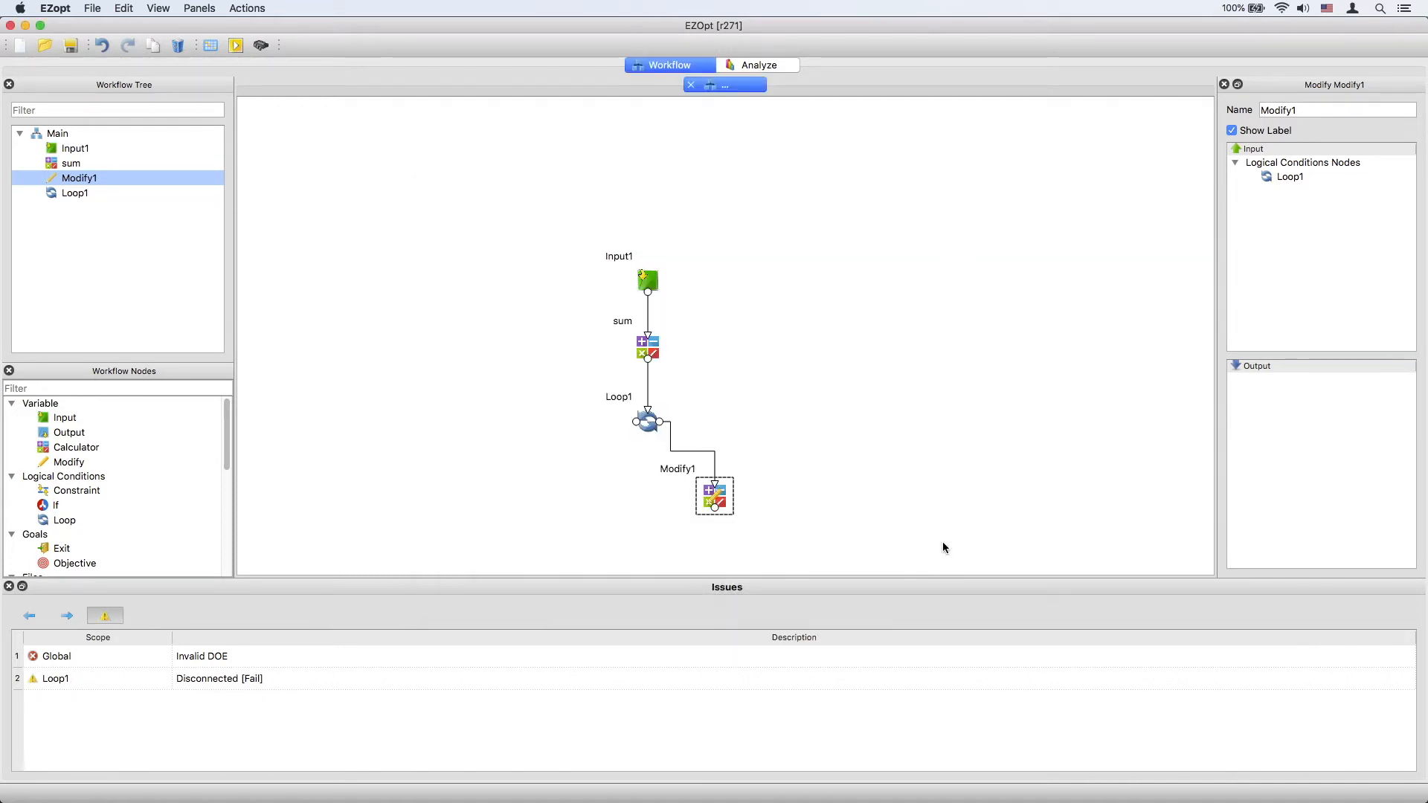
# Add an Exit node and connect both Loop1's fail output and Modify1's output to it.
pyautogui.moveTo(60, 547); pyautogui.dragTo(601, 553)
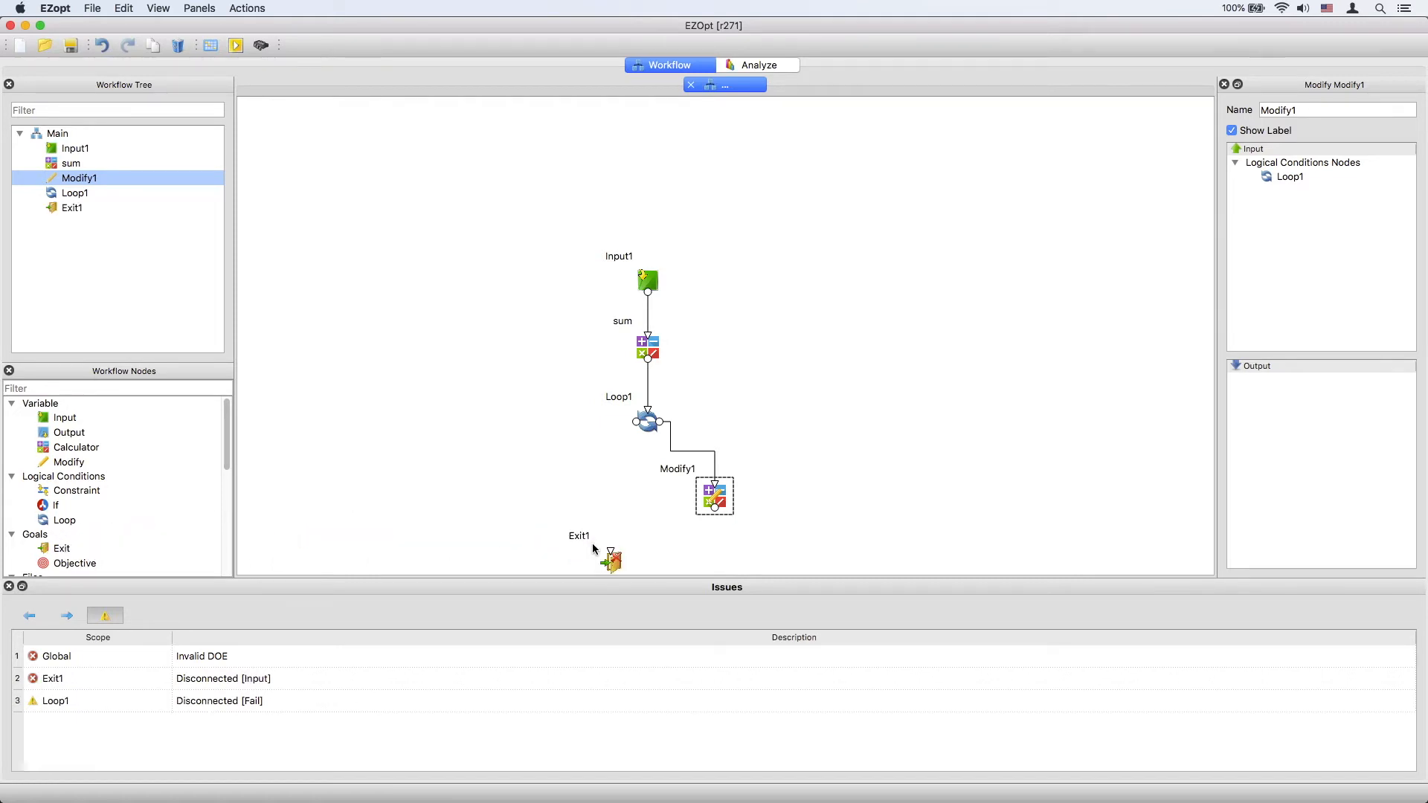
pyautogui.moveTo(636, 422); pyautogui.dragTo(616, 554)
pyautogui.moveTo(715, 508); pyautogui.dragTo(610, 554)
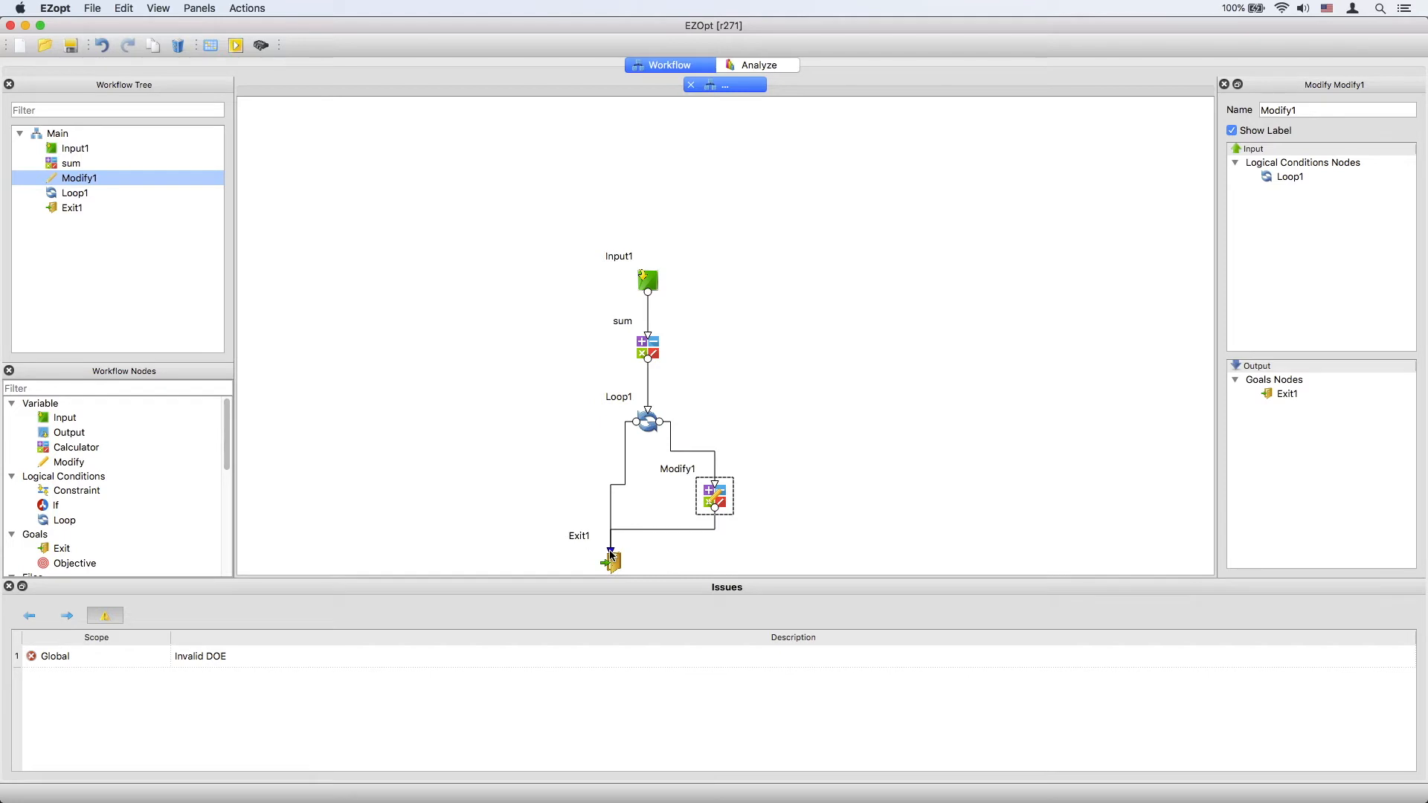
# Add a sequential DOE with 11 designs in the scheduler.
pyautogui.click(210, 46)
pyautogui.click(588, 246)
pyautogui.write('11')
pyautogui.click(947, 336)
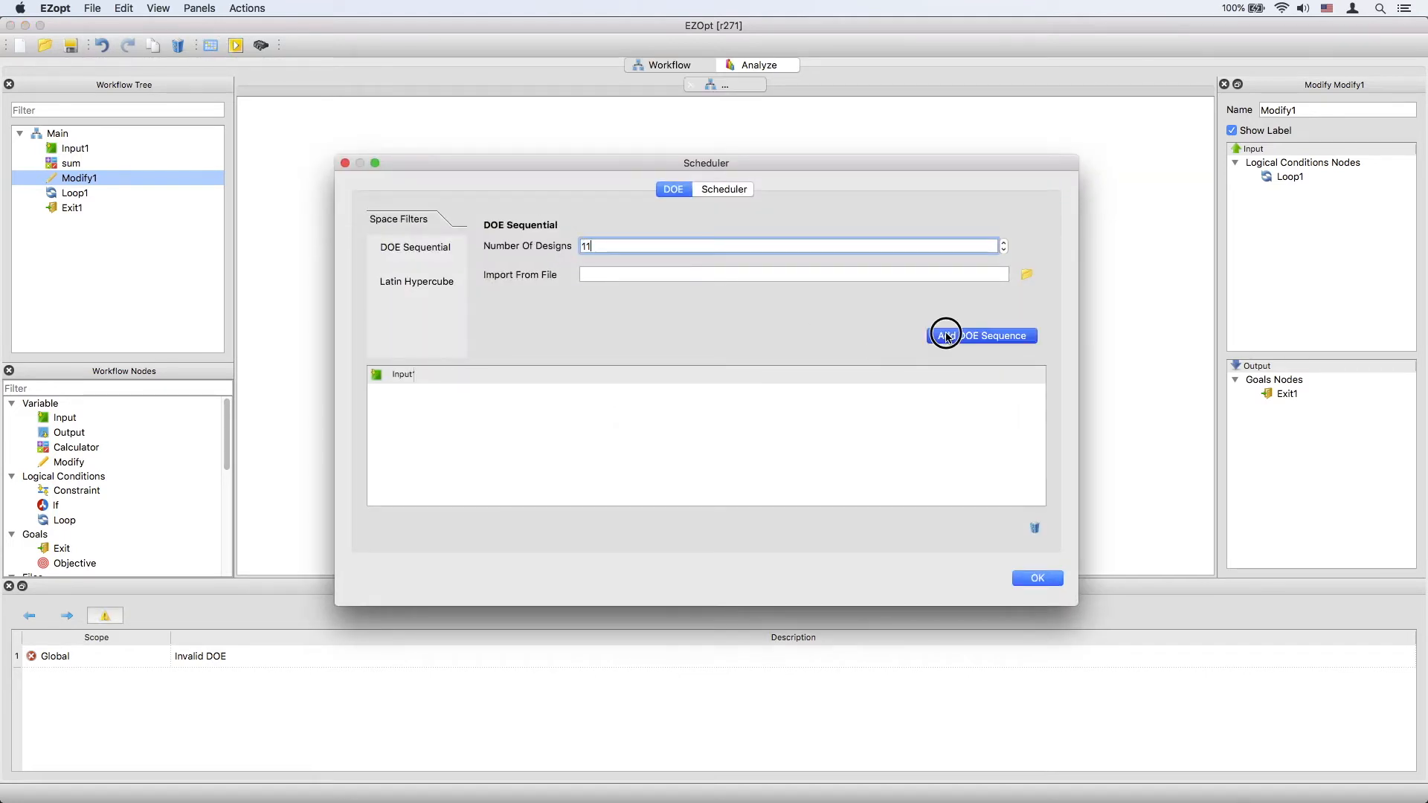
pyautogui.moveTo(1041, 432); pyautogui.dragTo(1041, 476)
pyautogui.click(1039, 578)
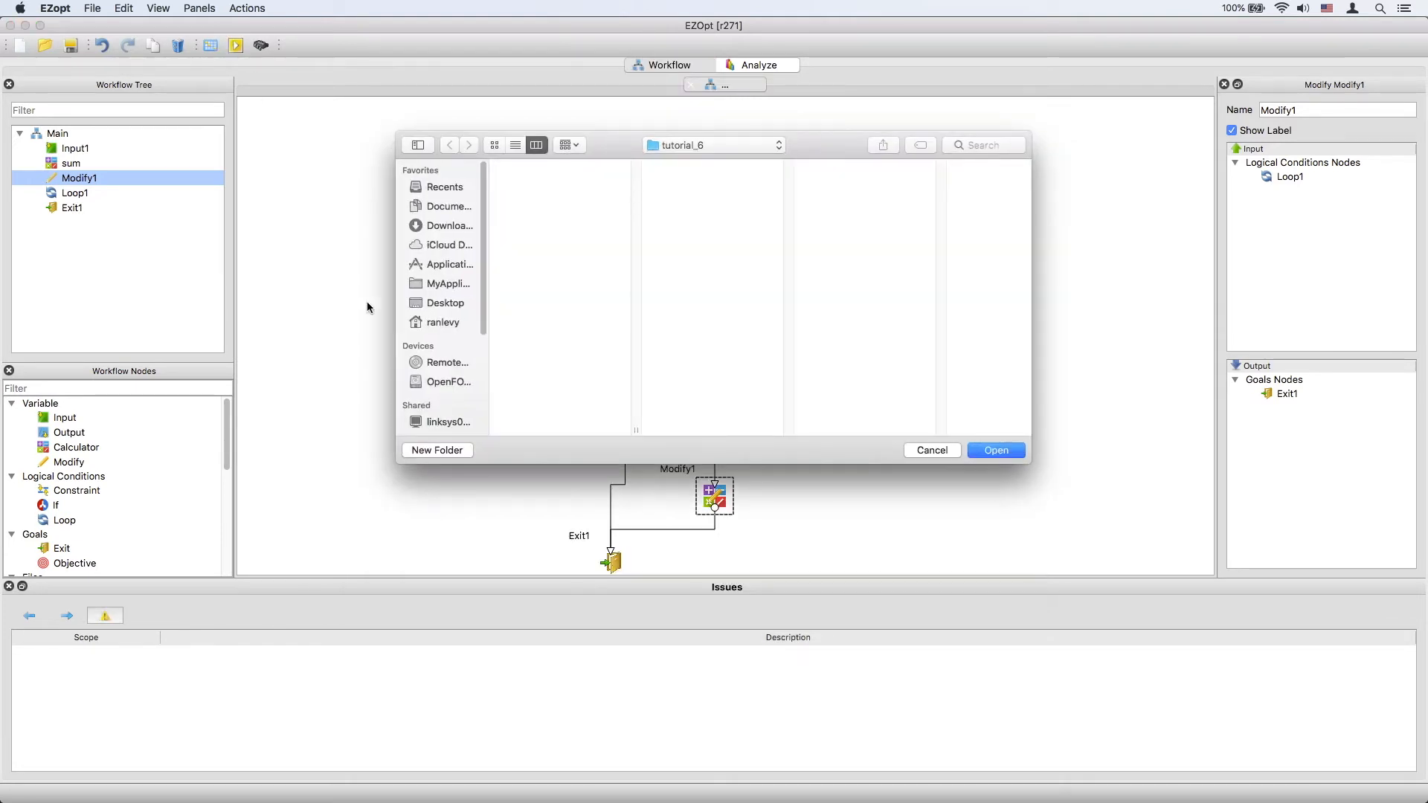
# Create a folder named designs inside tutorial_6 and choose it as the location for the run.
pyautogui.click(444, 450)
pyautogui.write('designs')
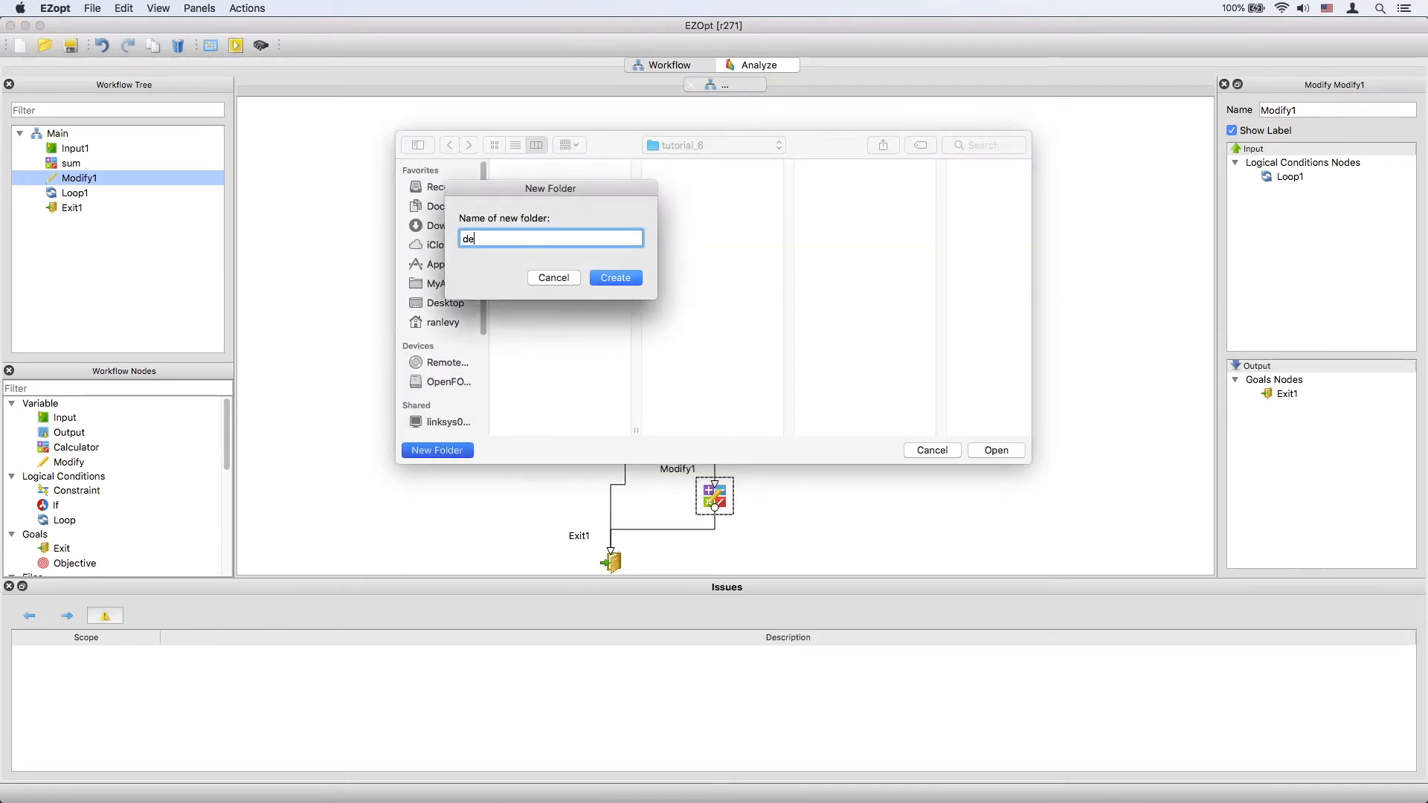
pyautogui.click(629, 276)
pyautogui.click(983, 450)
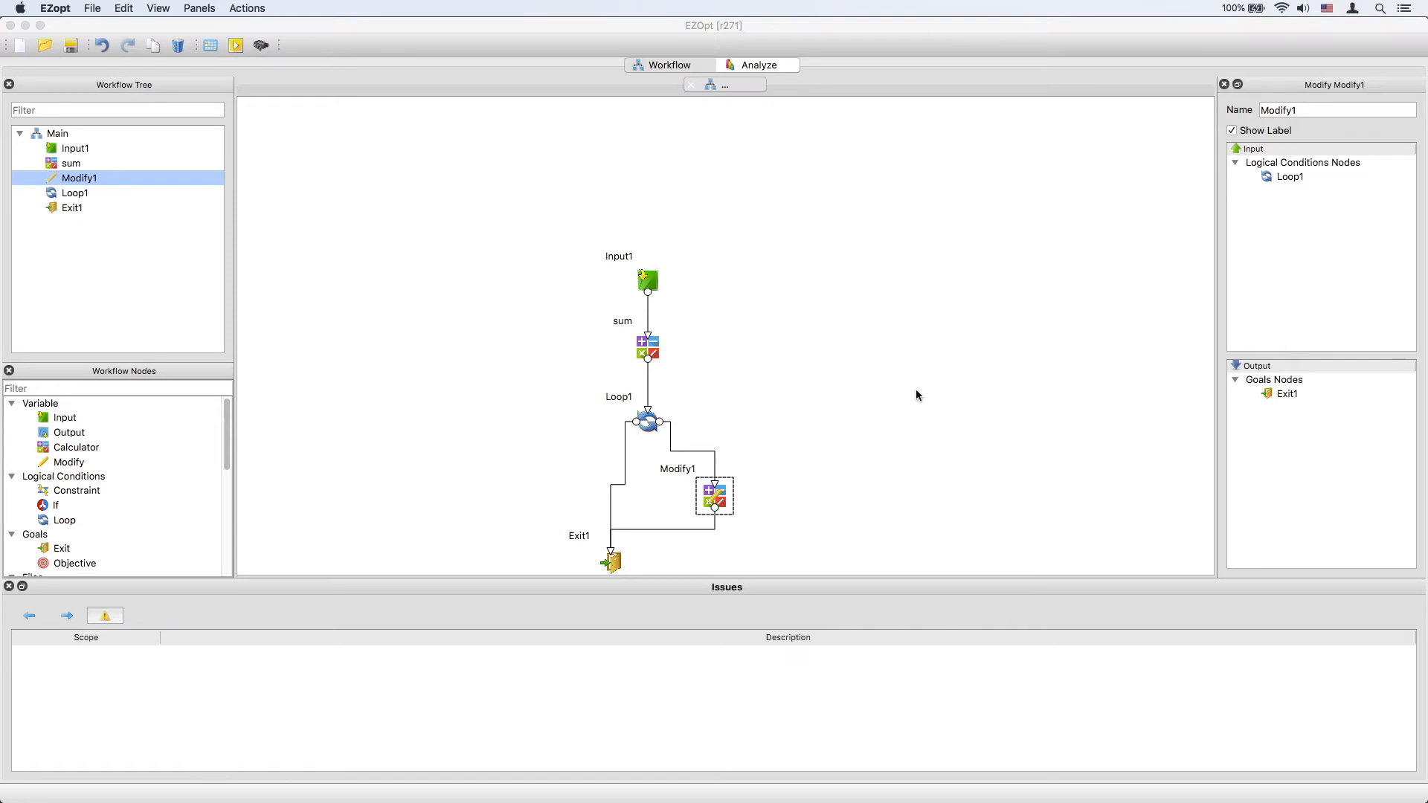
# View the Case 1 main results table in the analysis, enlarged to fit all designs, with full names enabled.
pyautogui.click(771, 66)
pyautogui.moveTo(438, 307); pyautogui.dragTo(466, 436)
pyautogui.click(1328, 316)
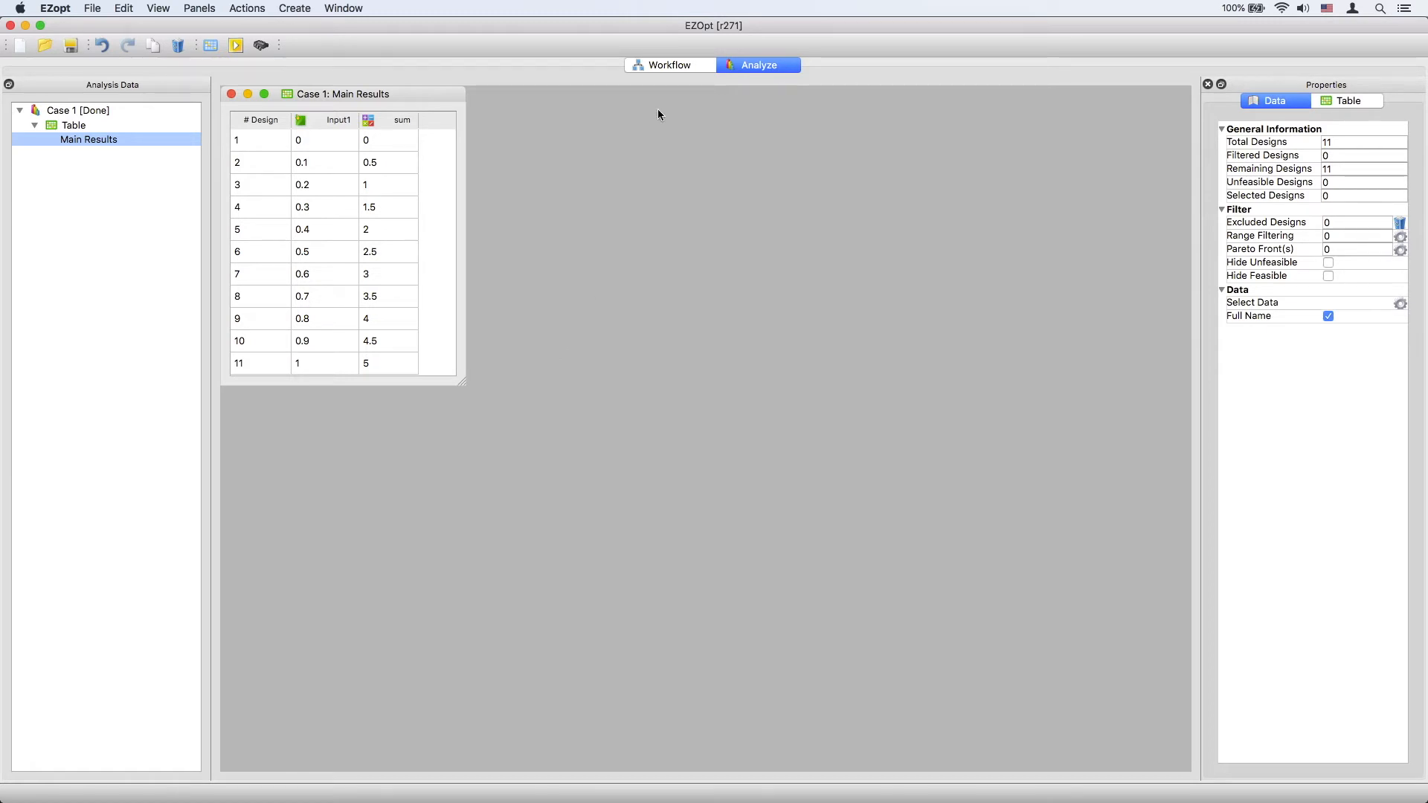
# Start a new workflow and place an Input, a Calculator and a Loop node in it.
pyautogui.click(672, 65)
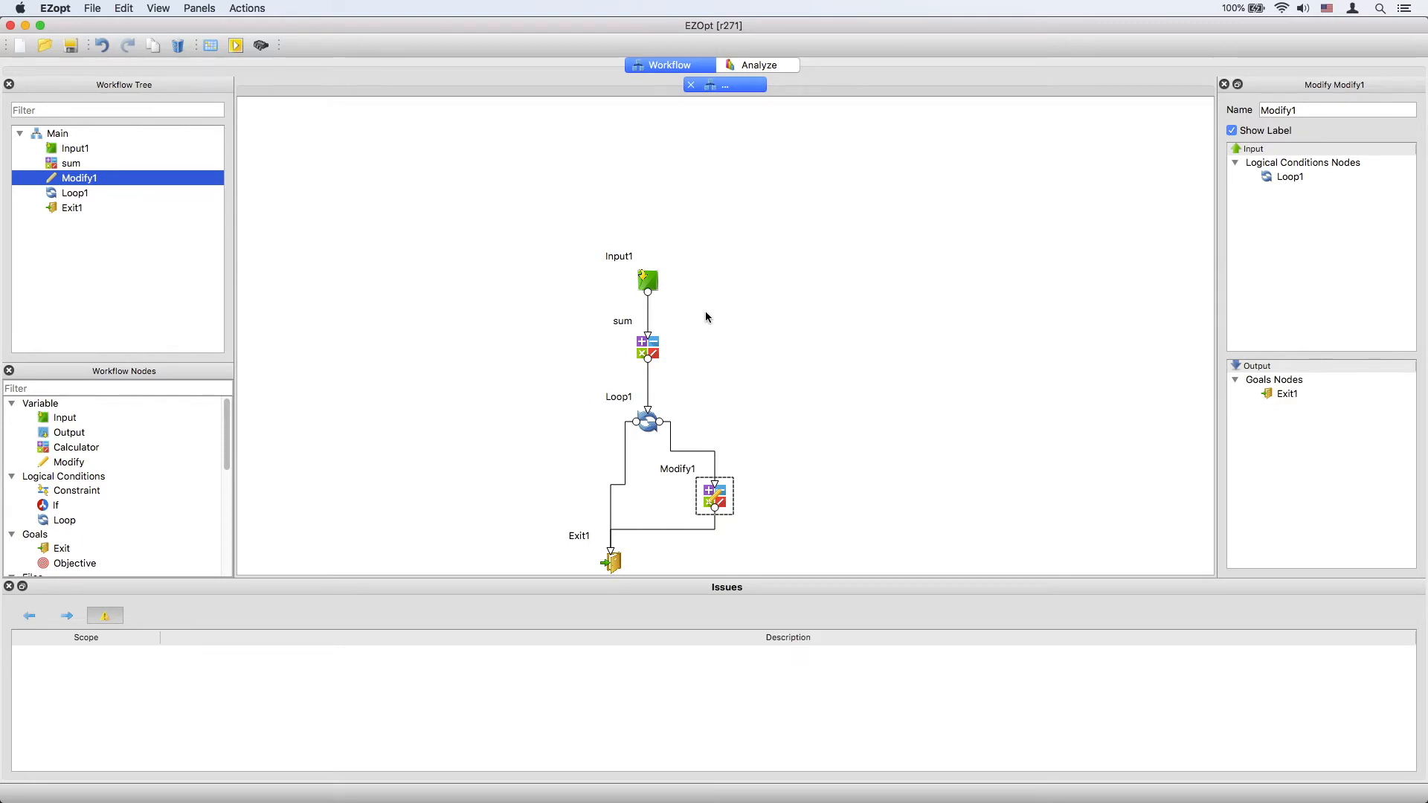
pyautogui.click(20, 46)
pyautogui.click(823, 412)
pyautogui.moveTo(67, 423); pyautogui.dragTo(658, 197)
pyautogui.moveTo(97, 449); pyautogui.dragTo(667, 271)
pyautogui.moveTo(67, 522); pyautogui.dragTo(660, 324)
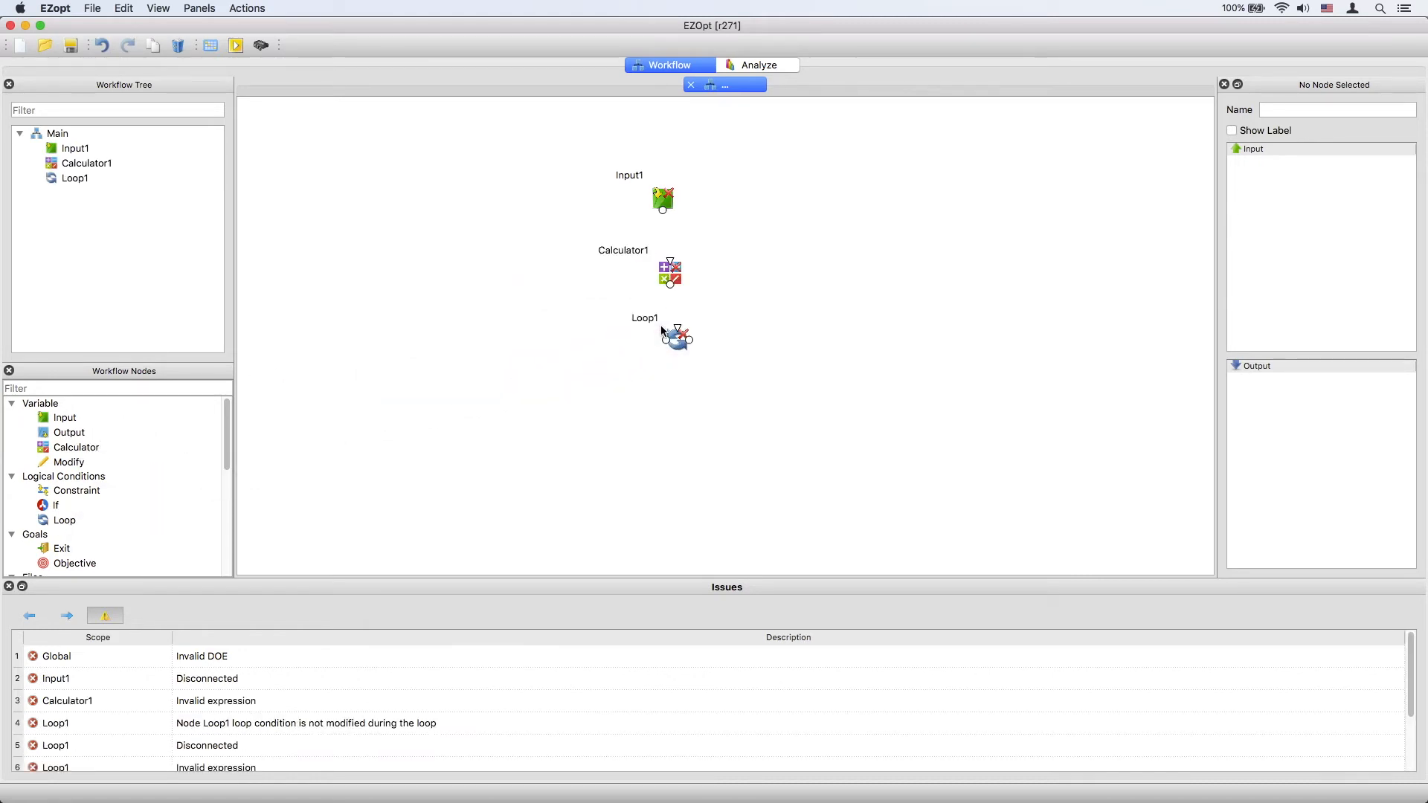
# Rename the new Calculator node to counter and set its expression to 0.
pyautogui.doubleClick(625, 252)
pyautogui.write('counter')
pyautogui.press('Return')
pyautogui.doubleClick(669, 275)
pyautogui.write('0')
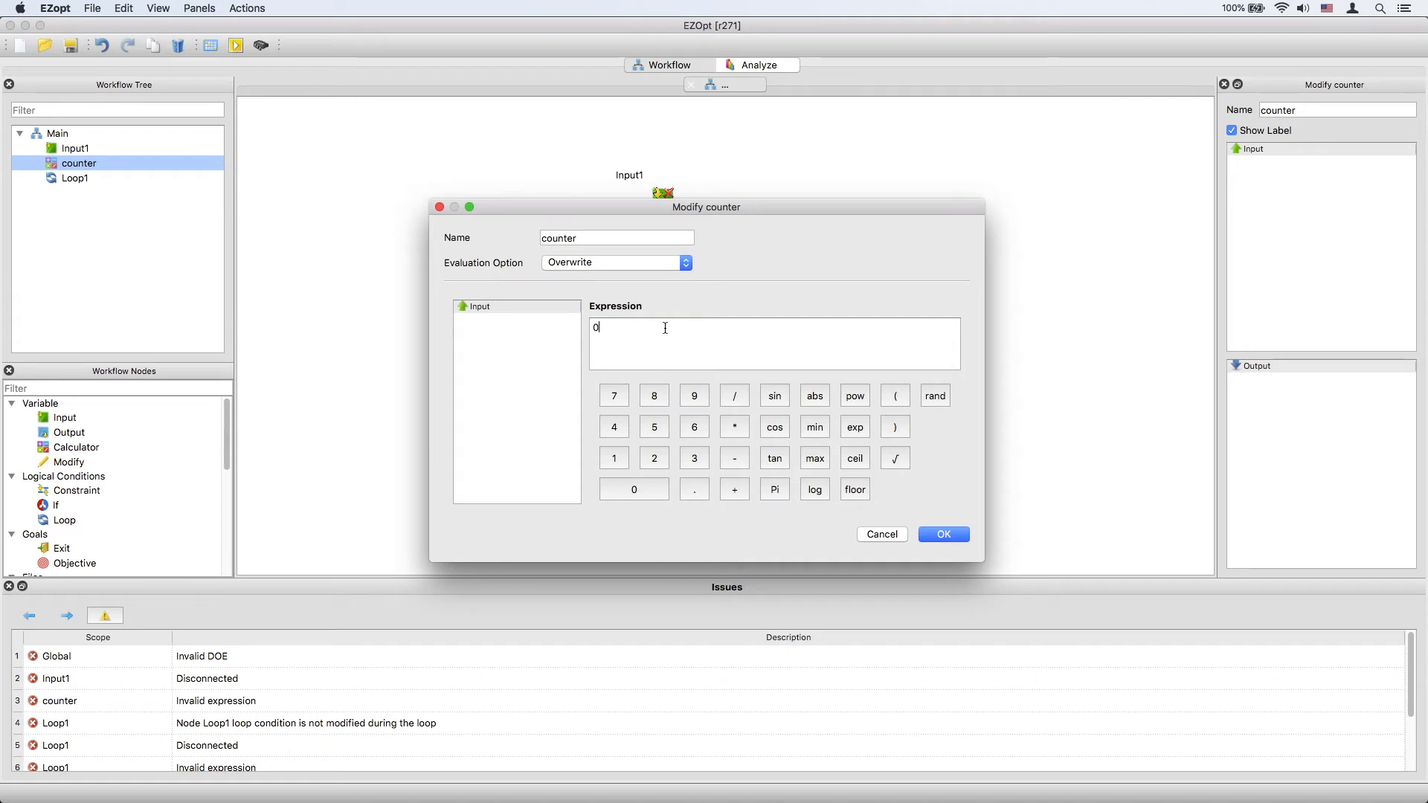
pyautogui.click(945, 535)
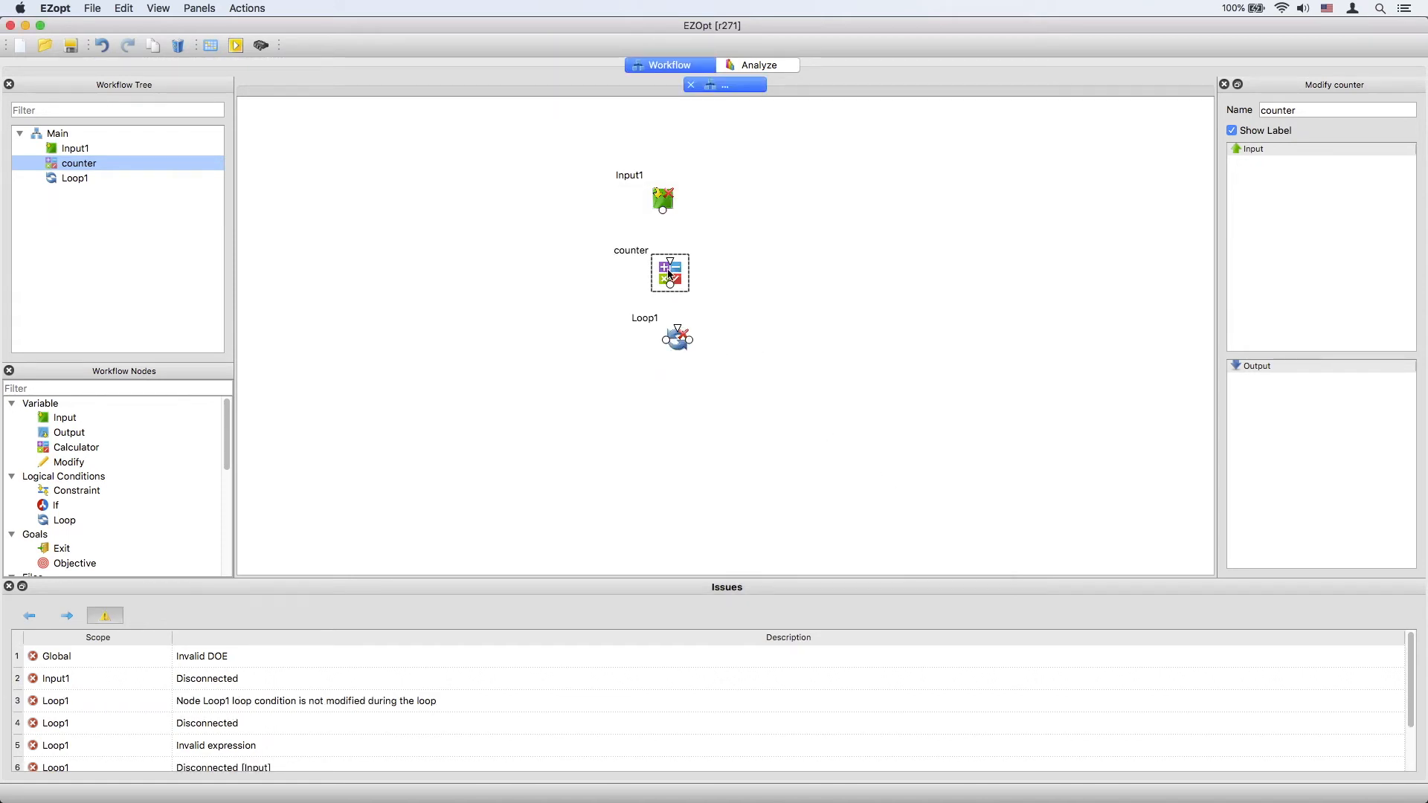
# Connect Input1, counter and Loop1 in sequence and set the loop's pass constraint to Less Than (<) 5.
pyautogui.moveTo(664, 214); pyautogui.dragTo(679, 329)
pyautogui.doubleClick(679, 342)
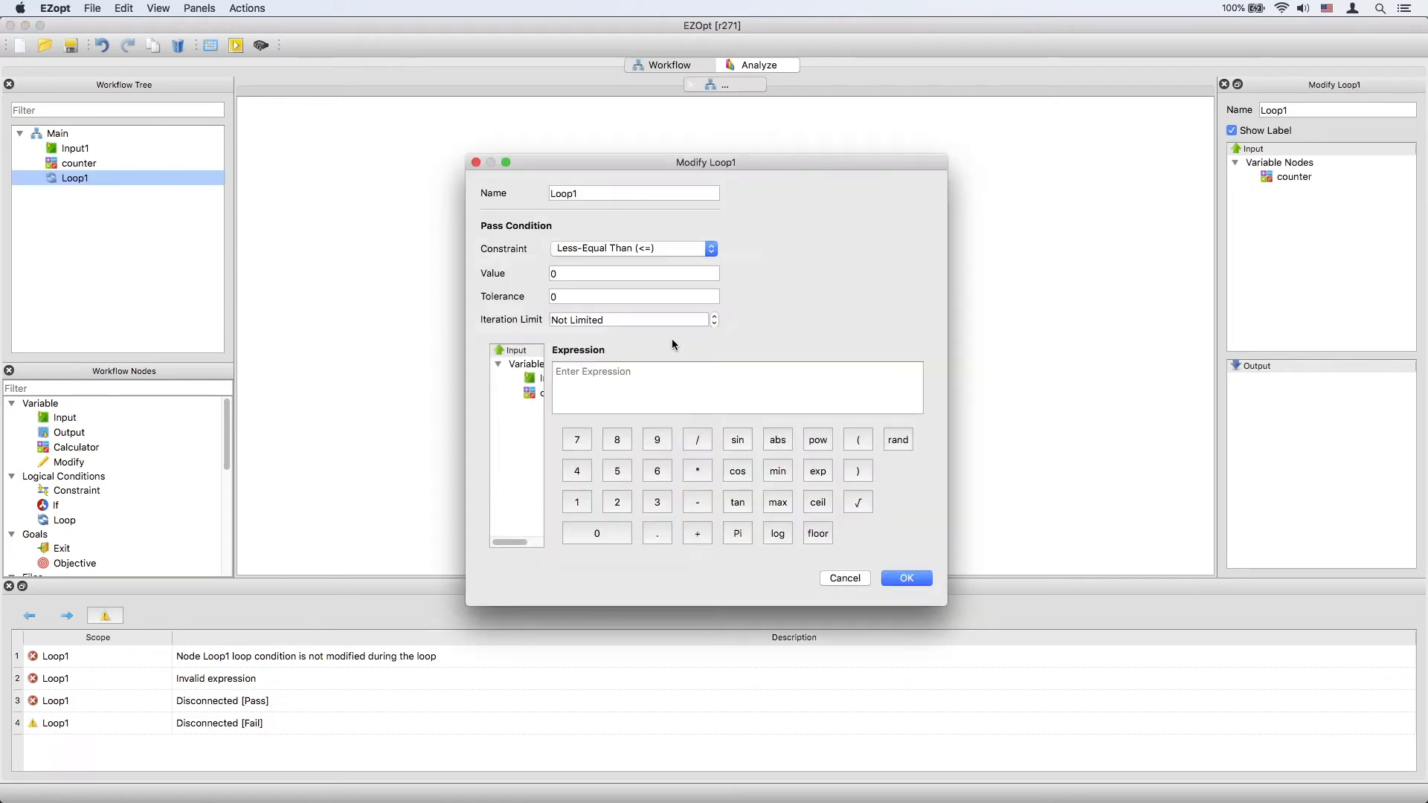
pyautogui.moveTo(466, 341); pyautogui.dragTo(427, 339)
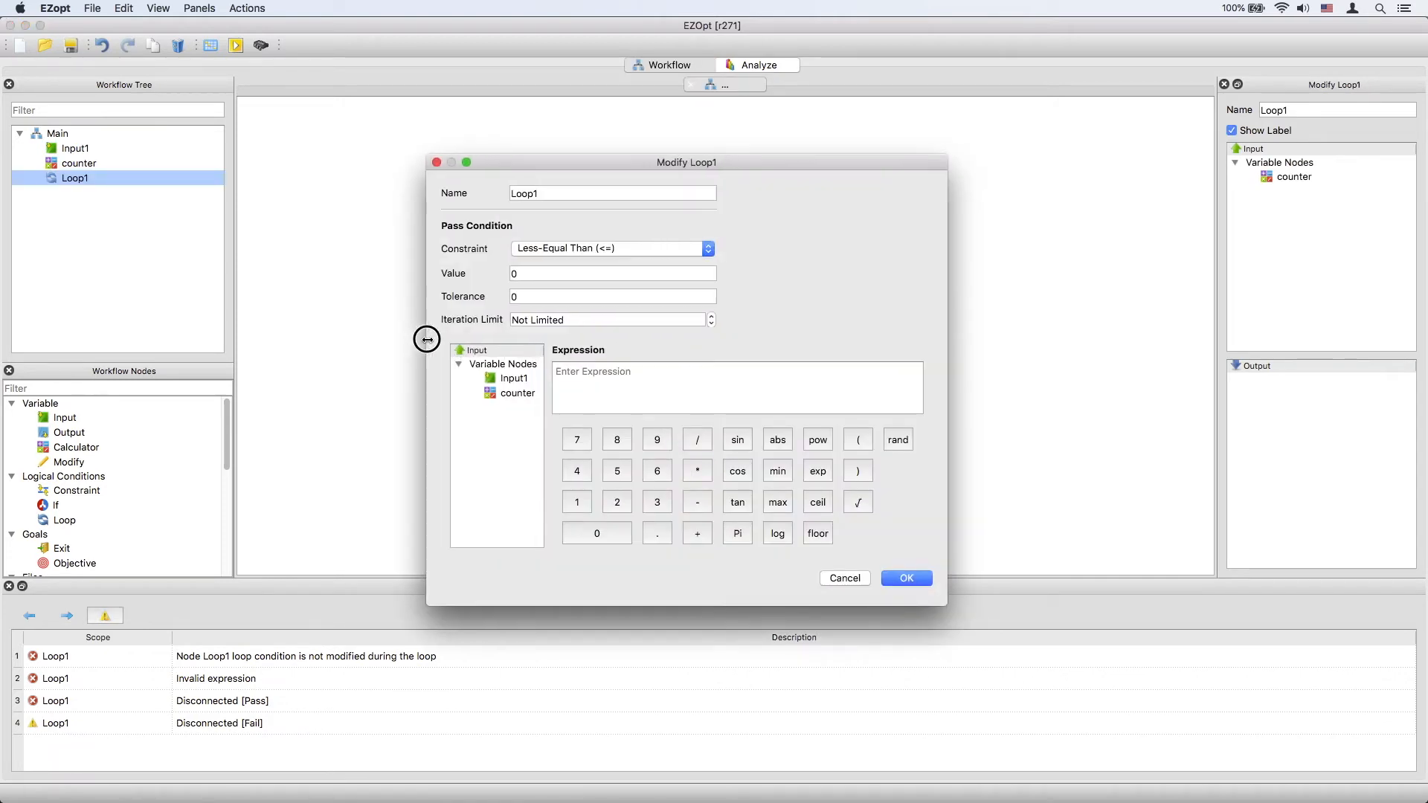
pyautogui.click(525, 275)
pyautogui.click(537, 248)
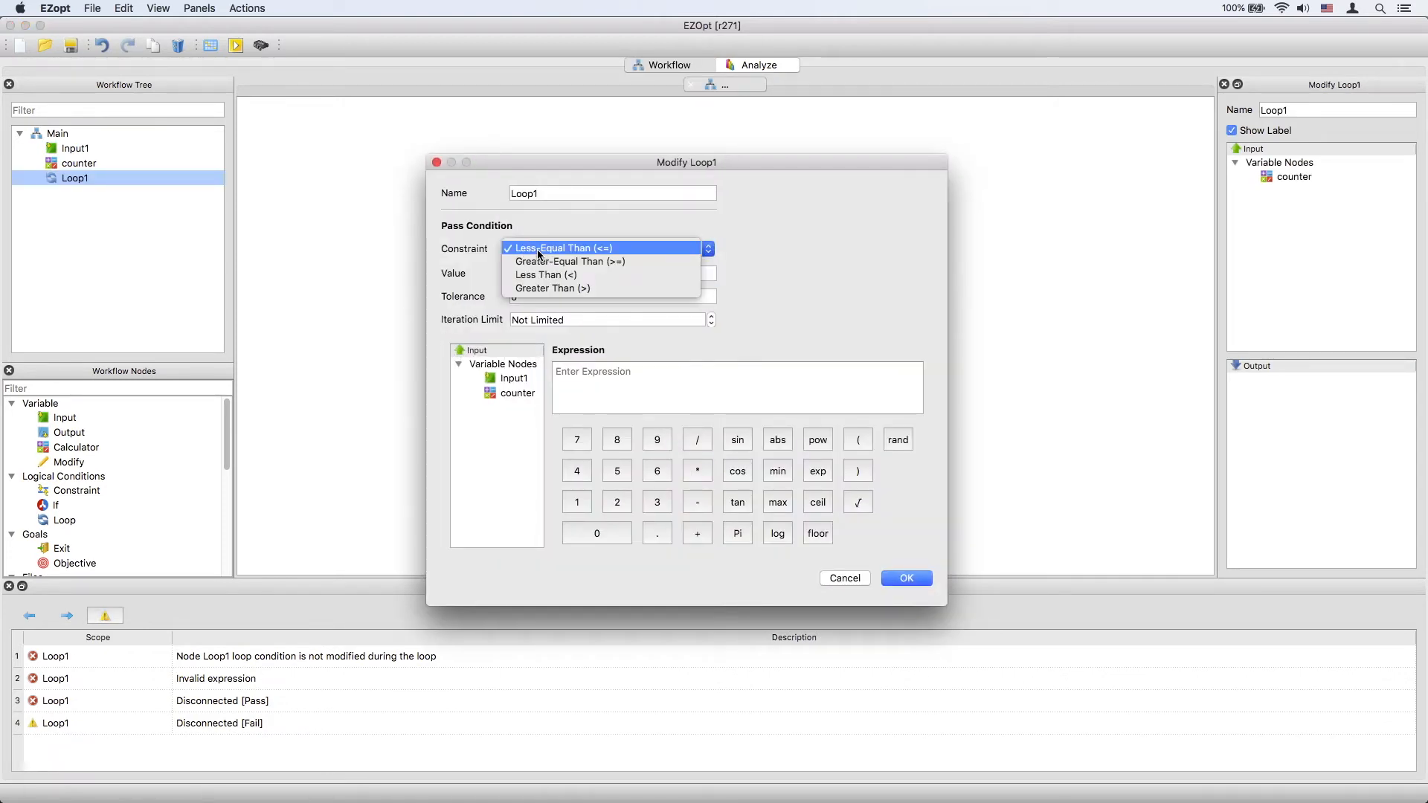
pyautogui.click(556, 274)
pyautogui.moveTo(556, 270); pyautogui.dragTo(491, 274)
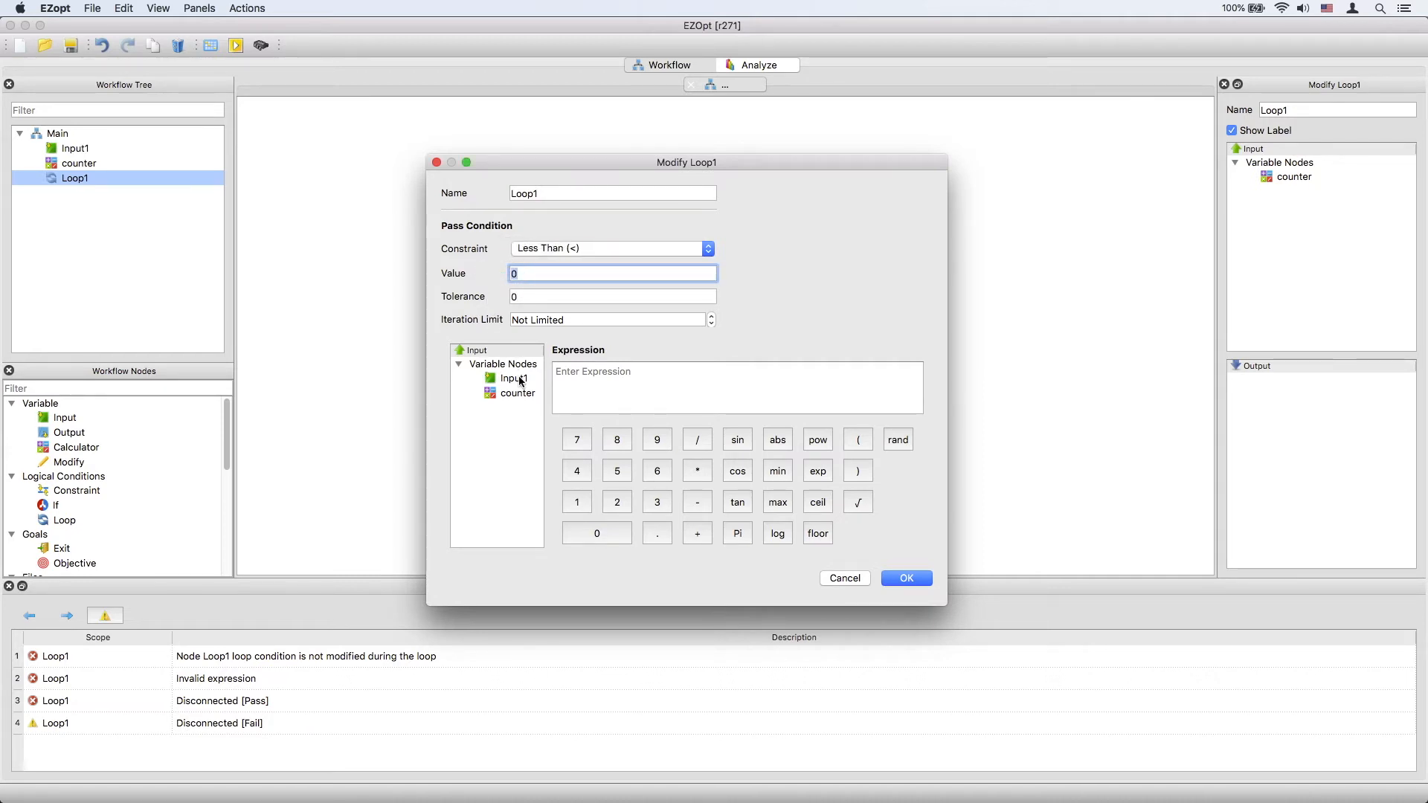
pyautogui.write('5')
# Set Loop1's iteration limit to 50 and use <counter> as its expression.
pyautogui.click(576, 318)
pyautogui.write('5')
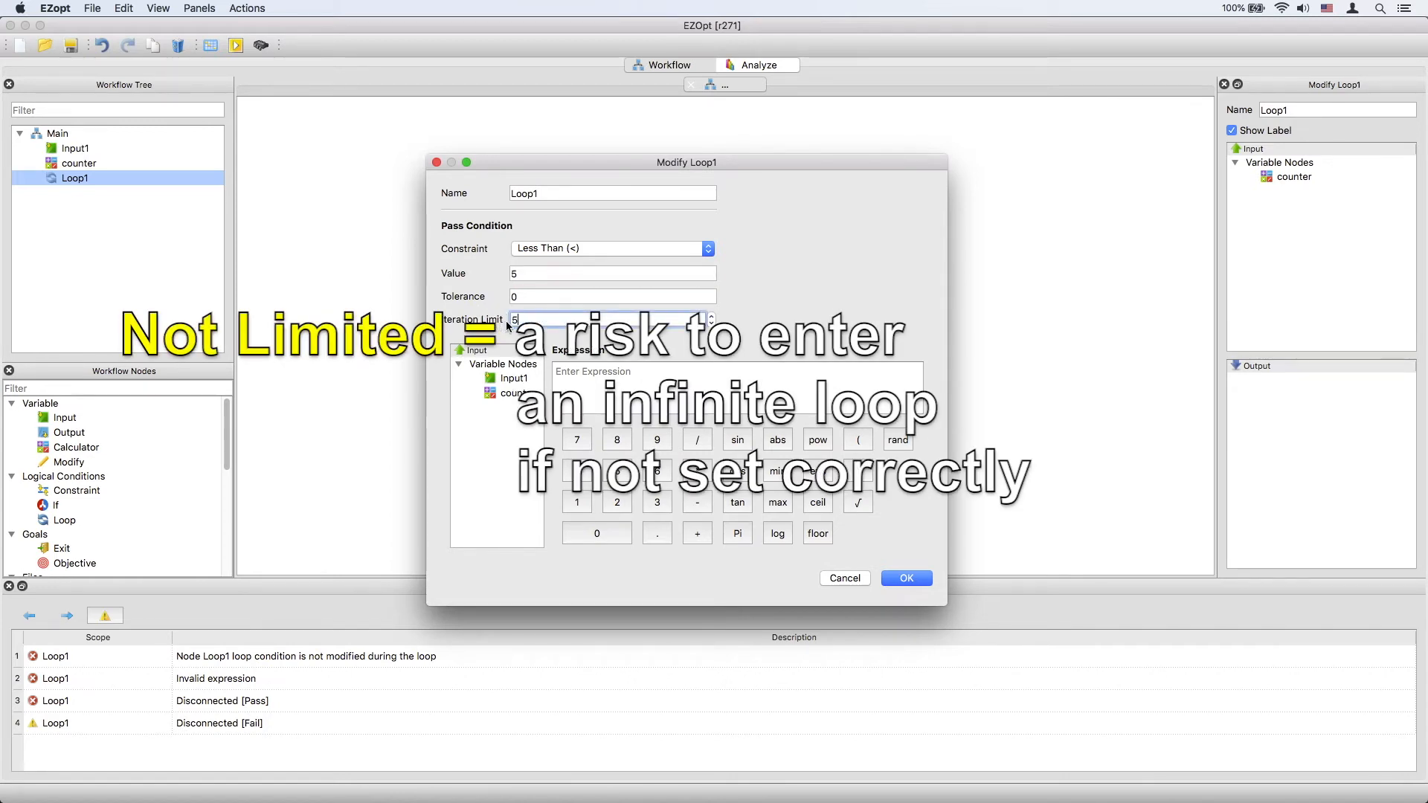
pyautogui.write('0')
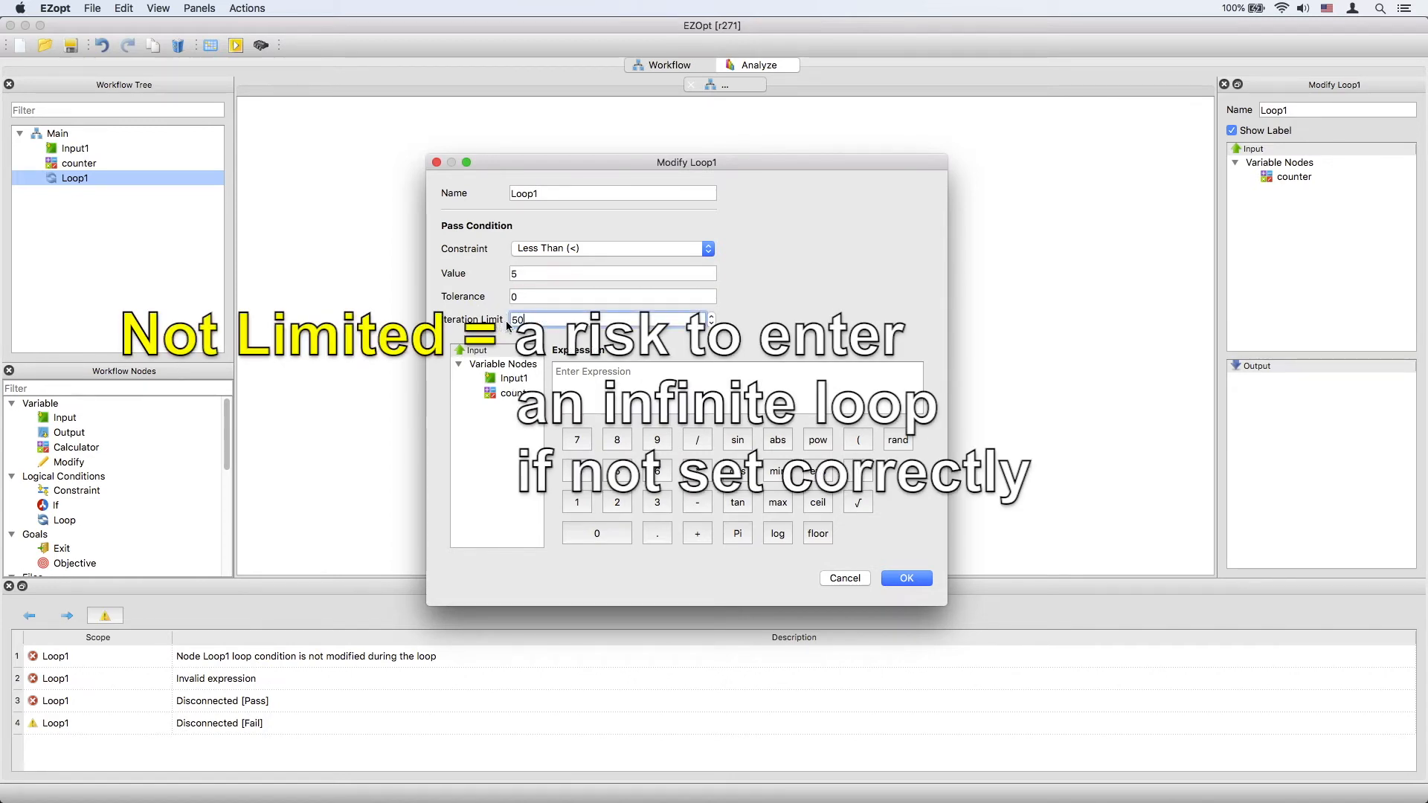
pyautogui.doubleClick(512, 396)
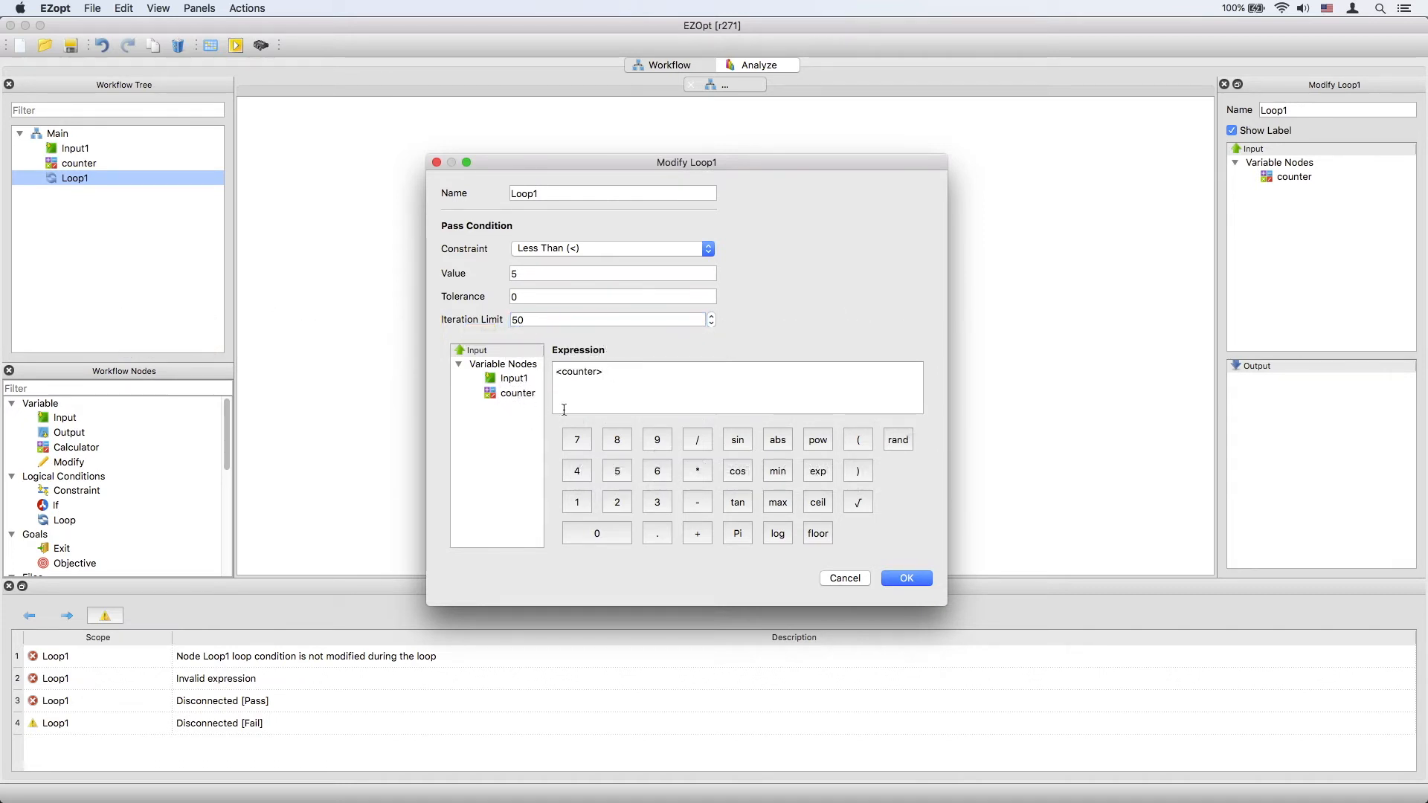
pyautogui.click(907, 579)
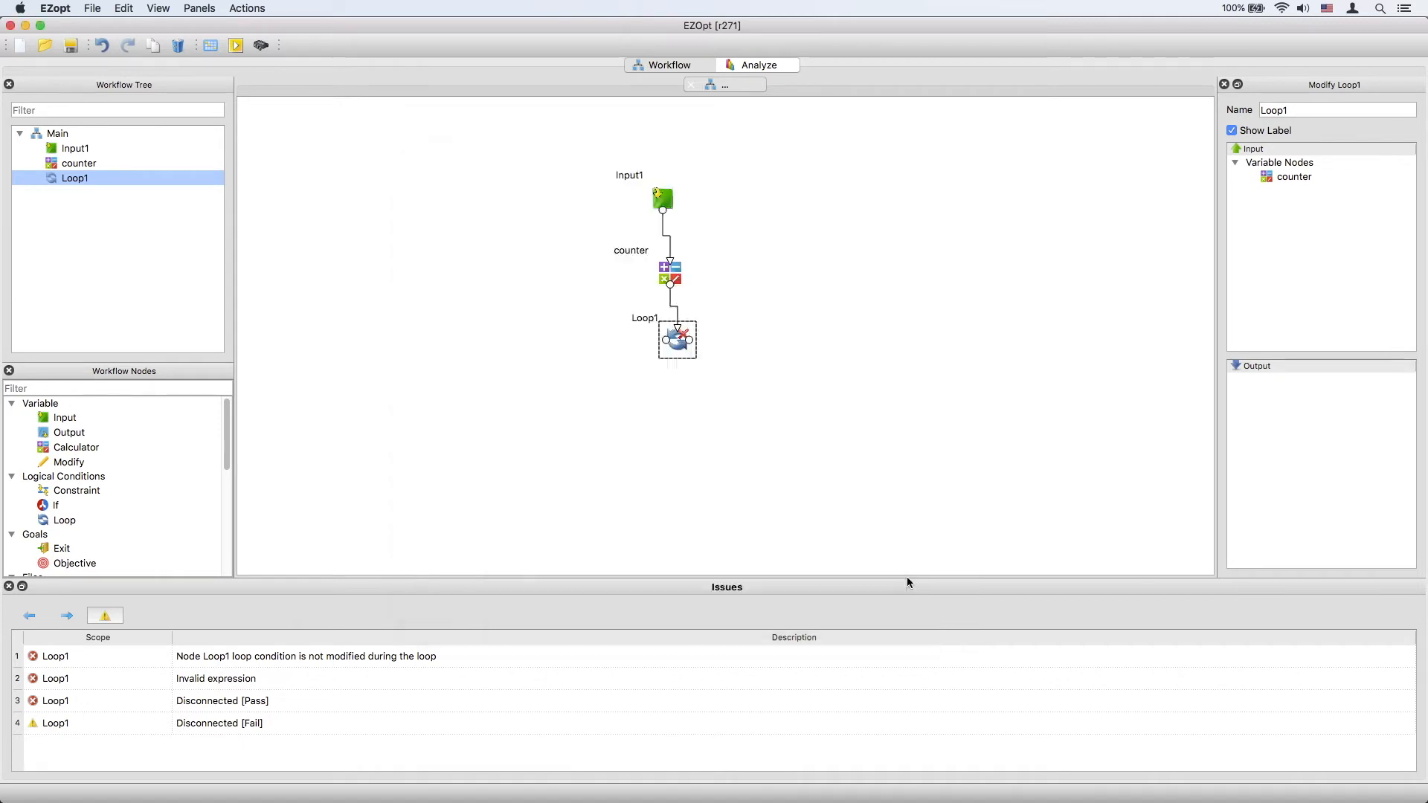
# Add a Calculator and a Modify node below Loop1 and chain them from the loop's pass output.
pyautogui.moveTo(74, 448); pyautogui.dragTo(740, 451)
pyautogui.moveTo(689, 340); pyautogui.dragTo(751, 455)
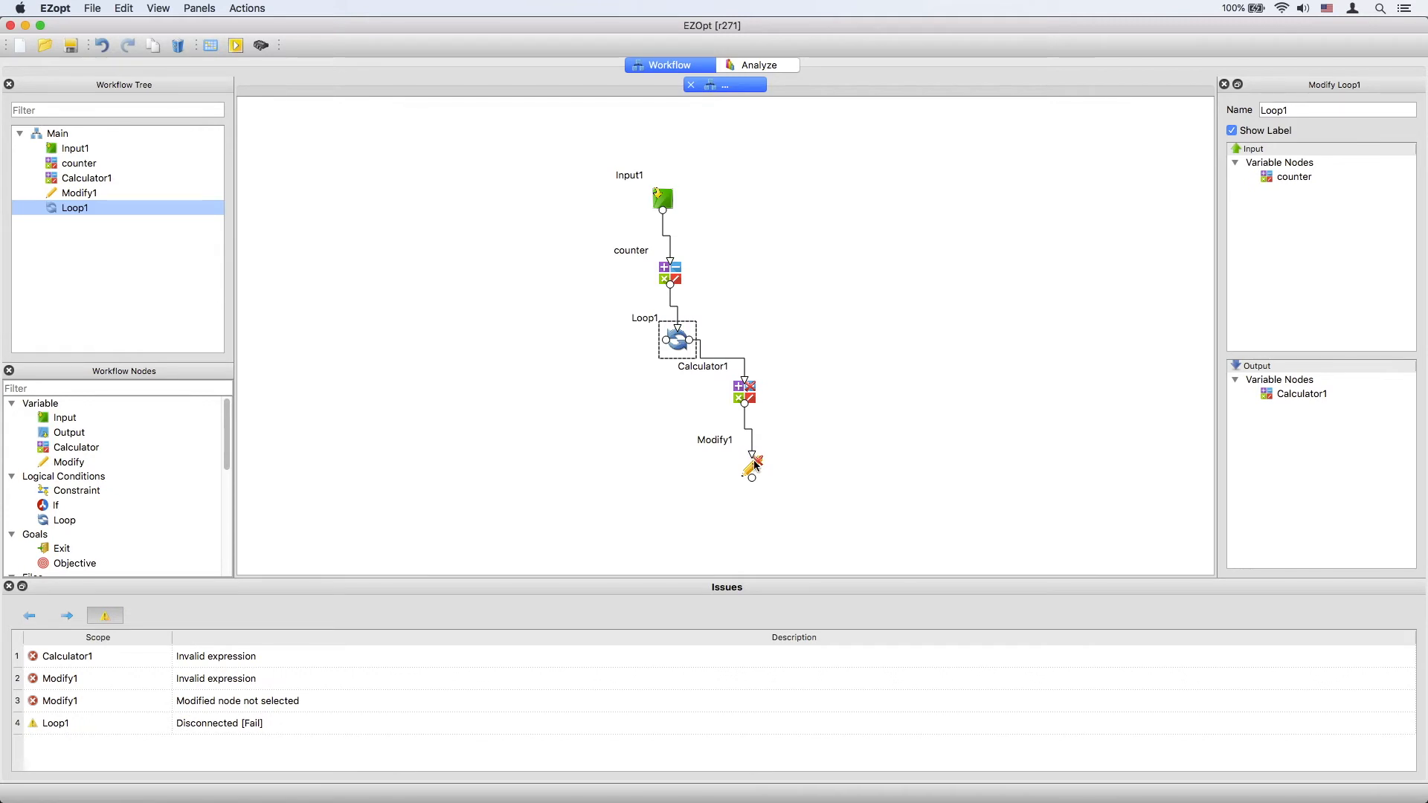
pyautogui.click(752, 458)
# Set Modify1 to override the counter node with the expression <counter>+1.
pyautogui.doubleClick(753, 467)
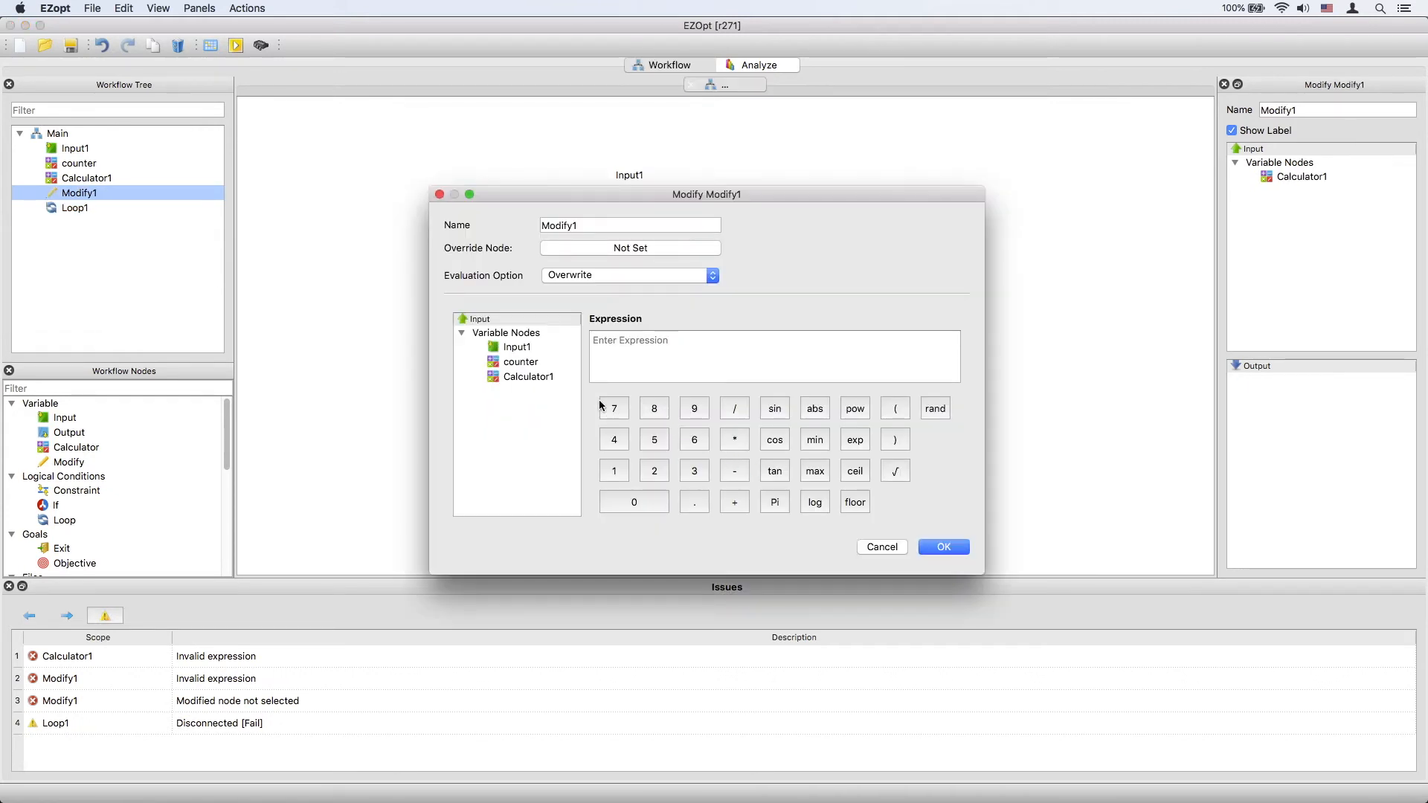
pyautogui.click(606, 250)
pyautogui.click(629, 269)
pyautogui.doubleClick(534, 363)
pyautogui.click(735, 502)
pyautogui.click(615, 470)
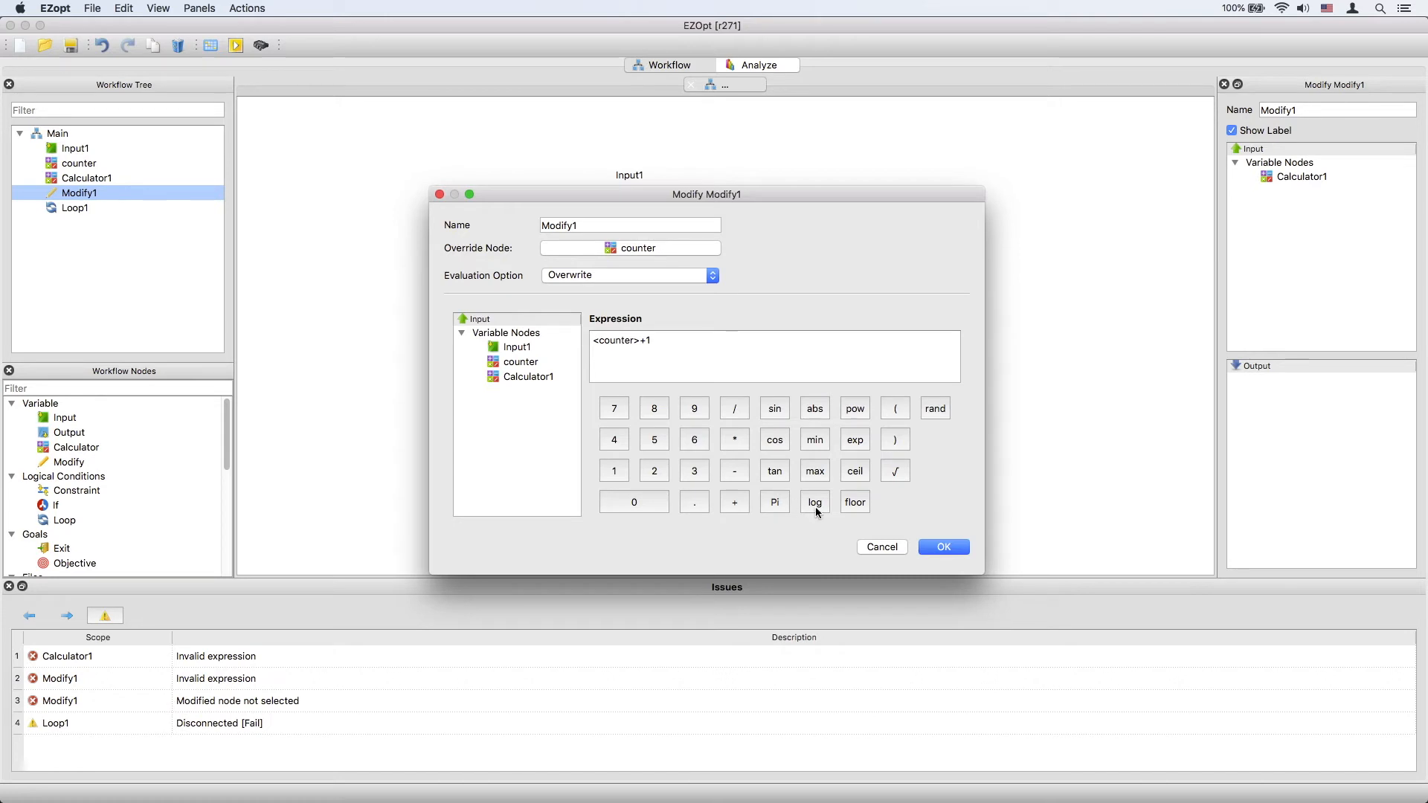
pyautogui.click(943, 547)
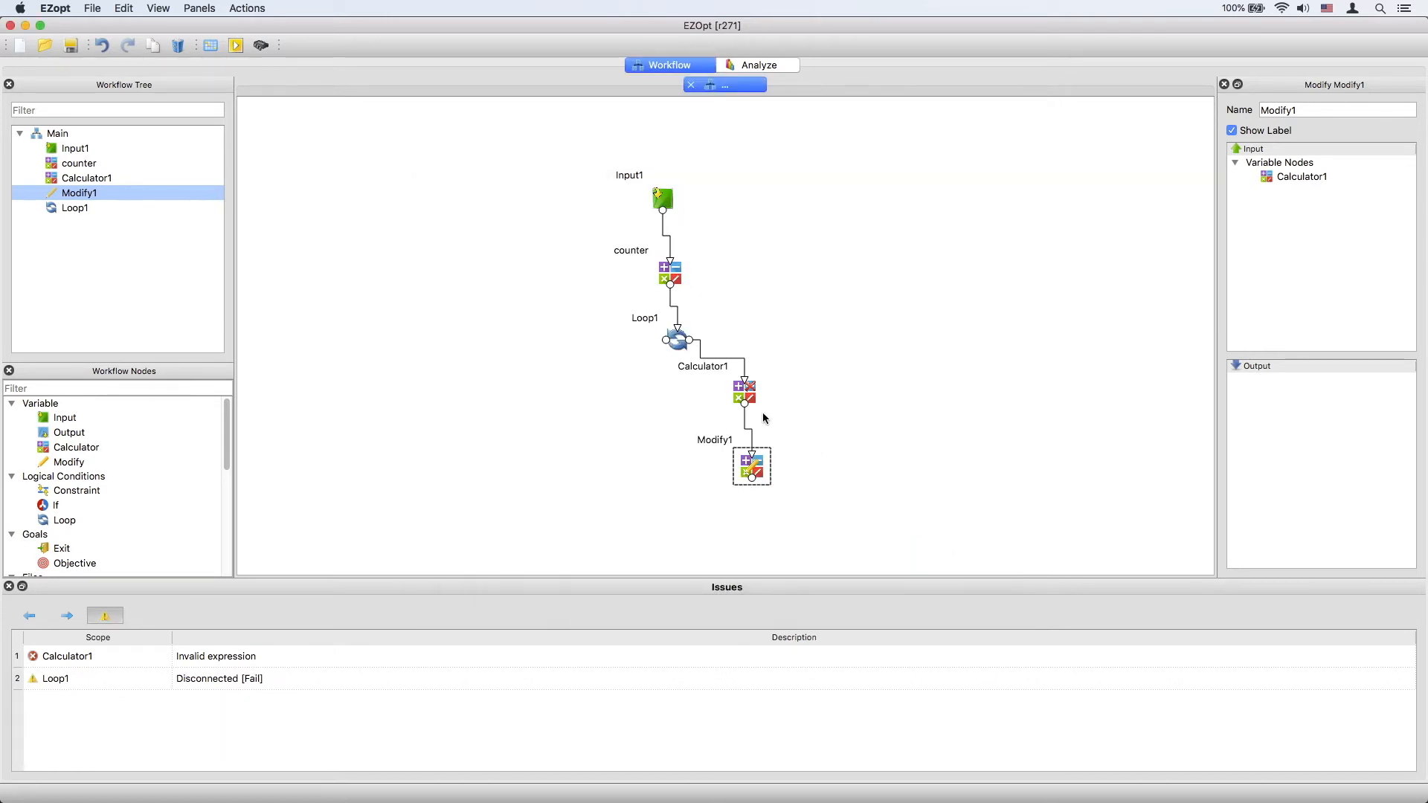
# Rename Calculator1 to sum and set it to evaluate <Input1> with the Sum evaluation option.
pyautogui.doubleClick(705, 367)
pyautogui.write('sum')
pyautogui.press('Return')
pyautogui.doubleClick(746, 393)
pyautogui.click(618, 262)
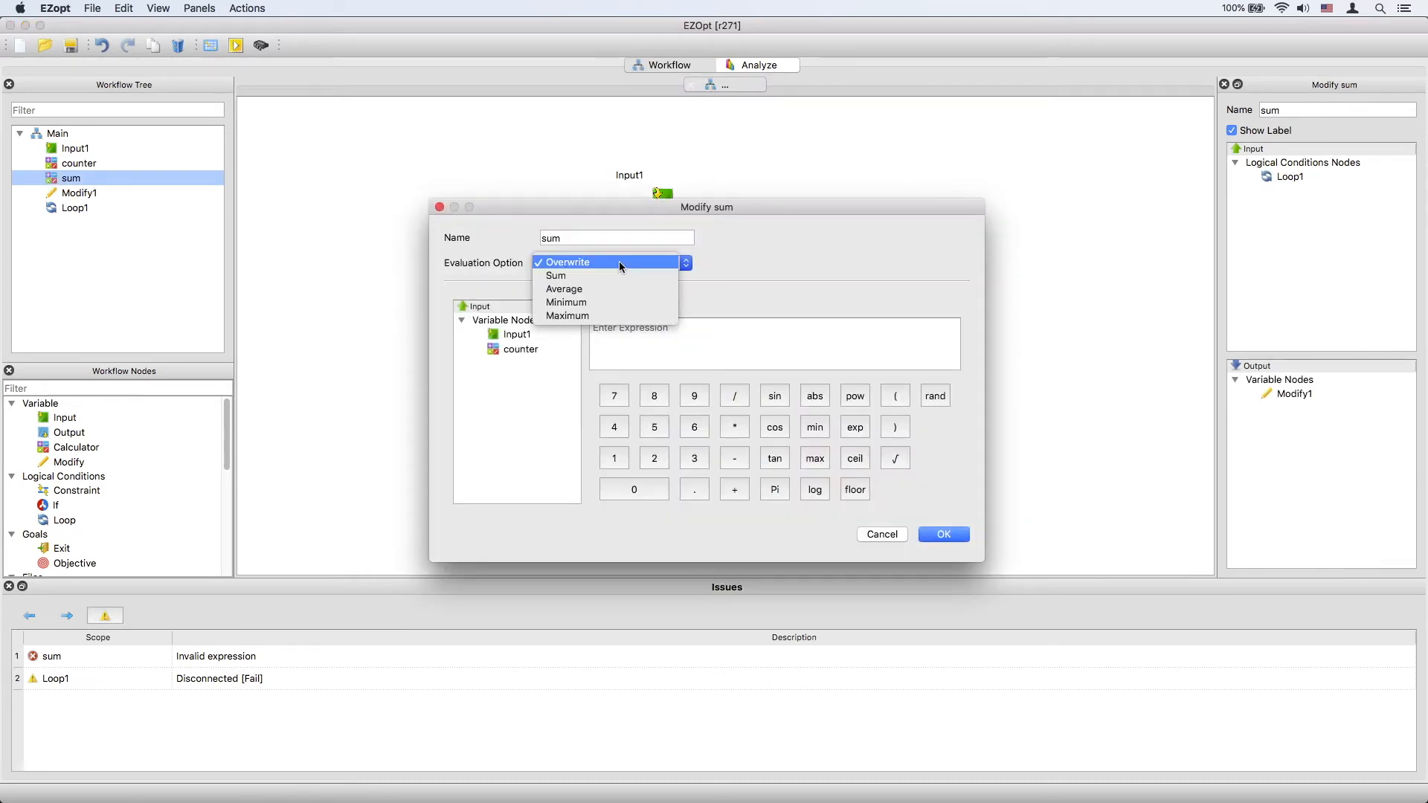
pyautogui.click(595, 277)
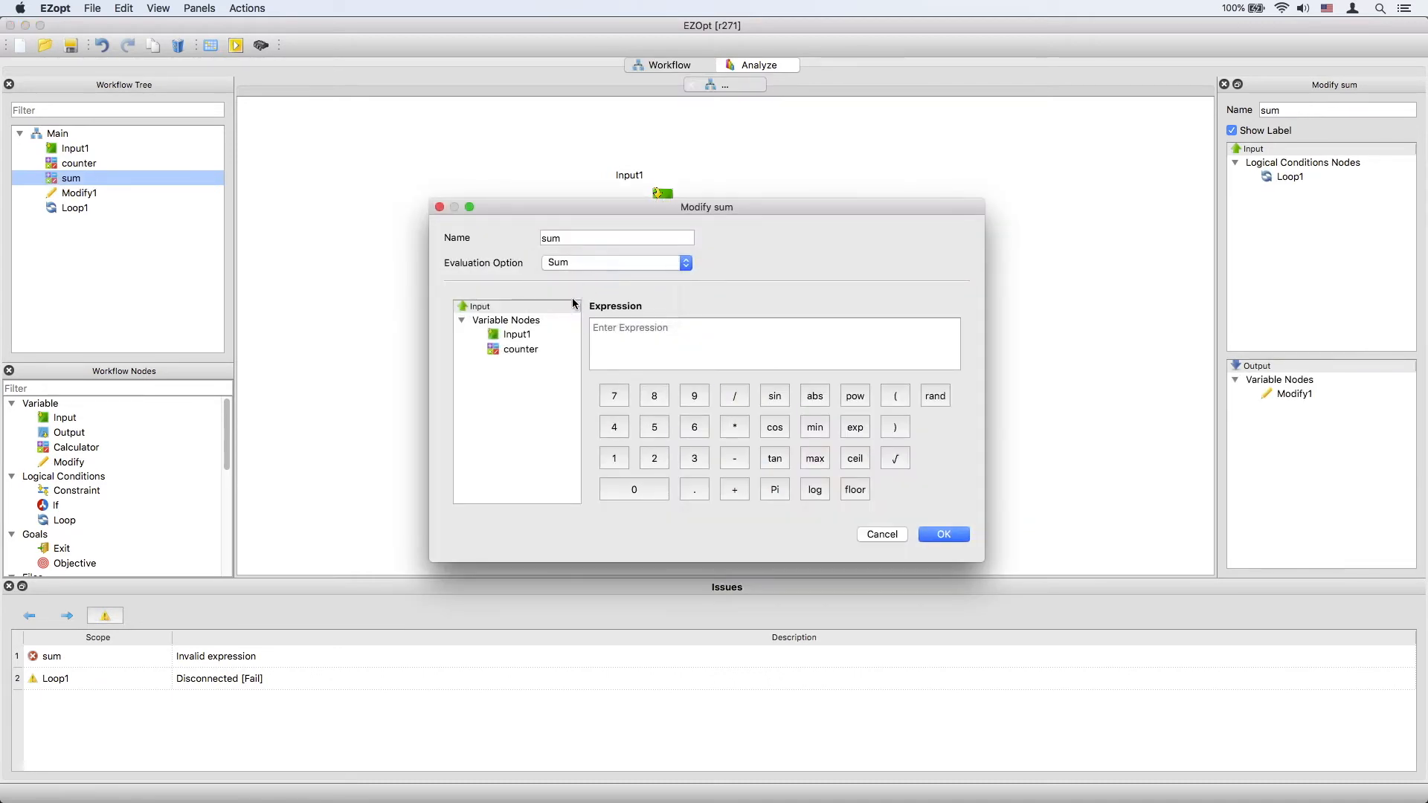
pyautogui.doubleClick(522, 334)
pyautogui.click(943, 534)
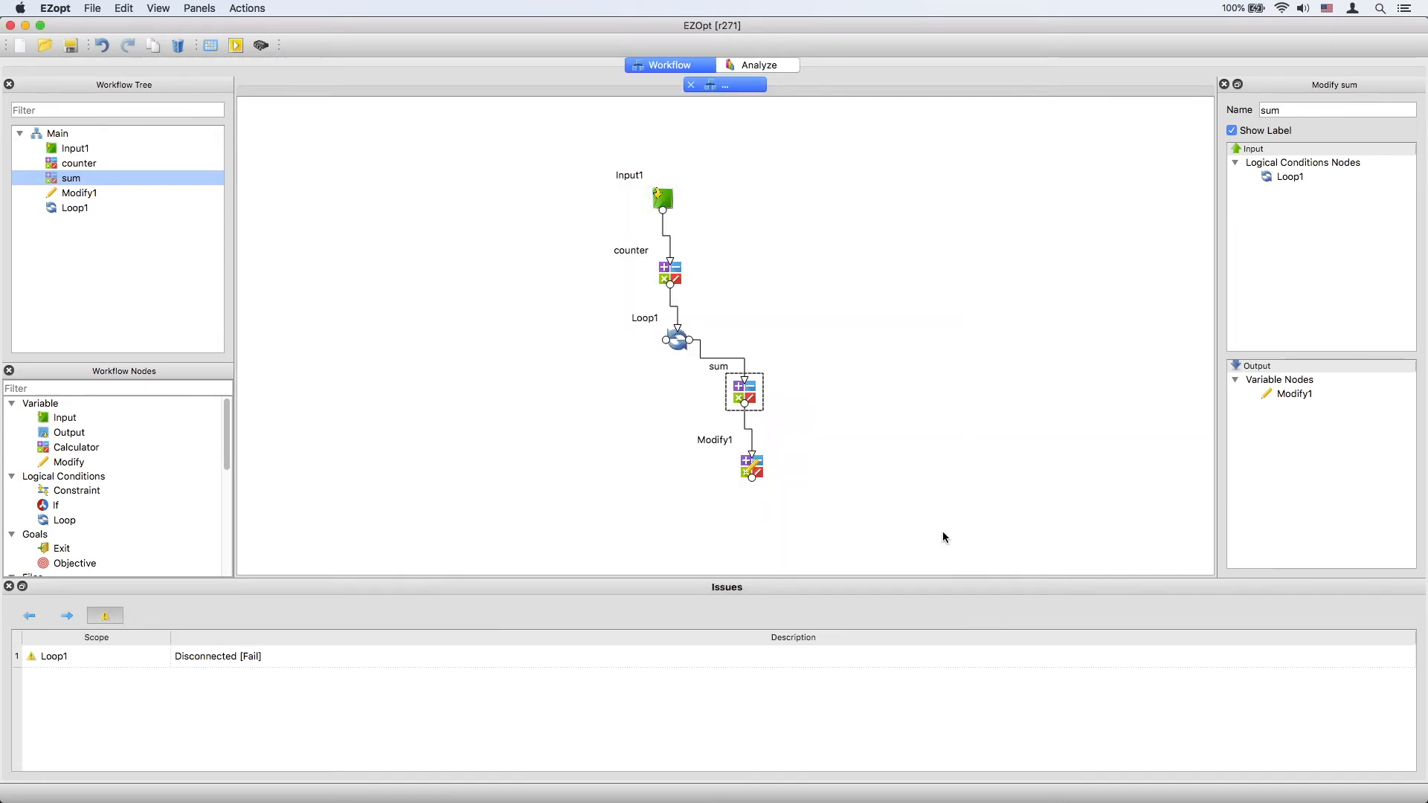
# Add an Exit node below the loop and connect Loop1's fail output and Modify1's output to it.
pyautogui.moveTo(67, 550); pyautogui.dragTo(669, 536)
pyautogui.moveTo(665, 340); pyautogui.dragTo(753, 480)
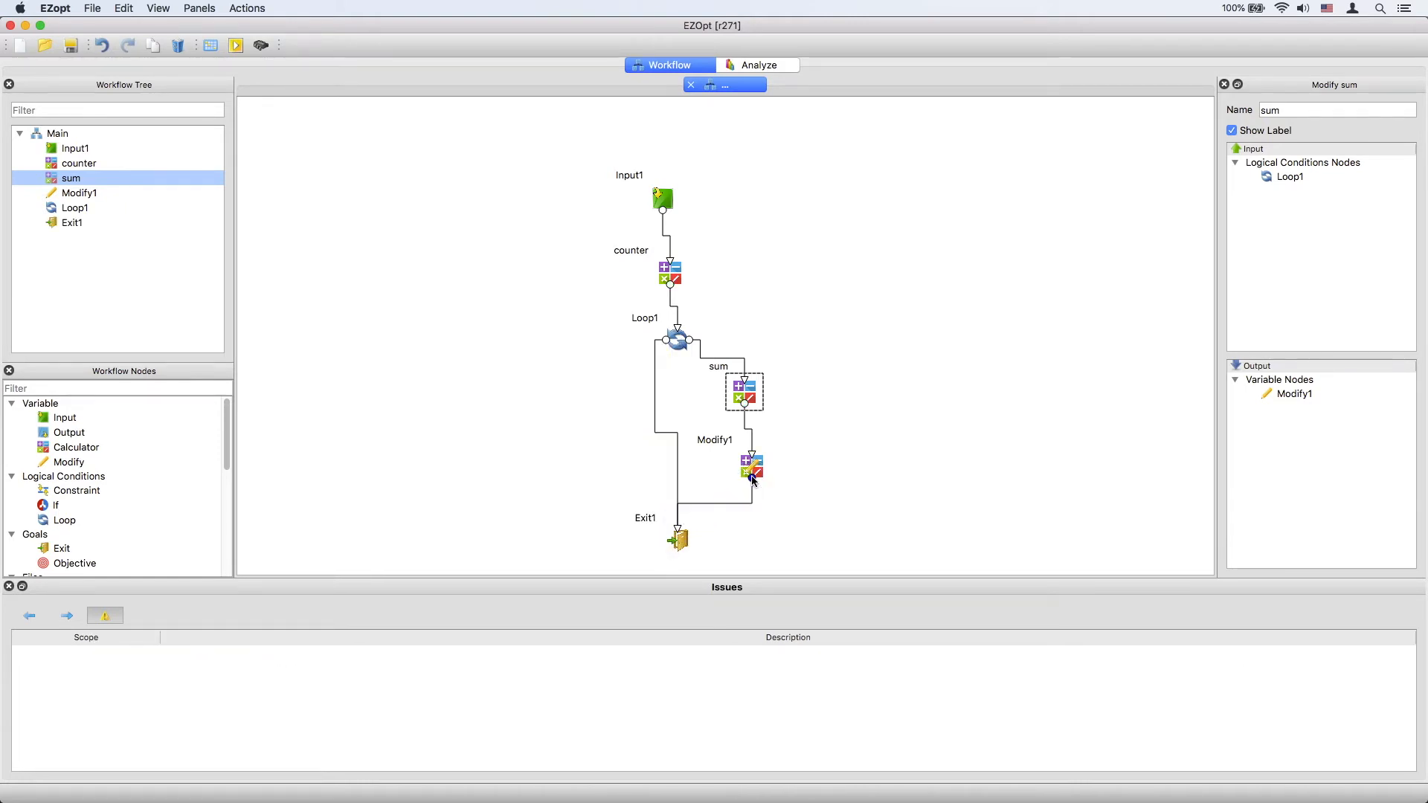
# Add a DOE Sequential sequence of 11 designs for Input1 in the scheduler.
pyautogui.click(210, 46)
pyautogui.doubleClick(599, 248)
pyautogui.write('11')
pyautogui.click(946, 338)
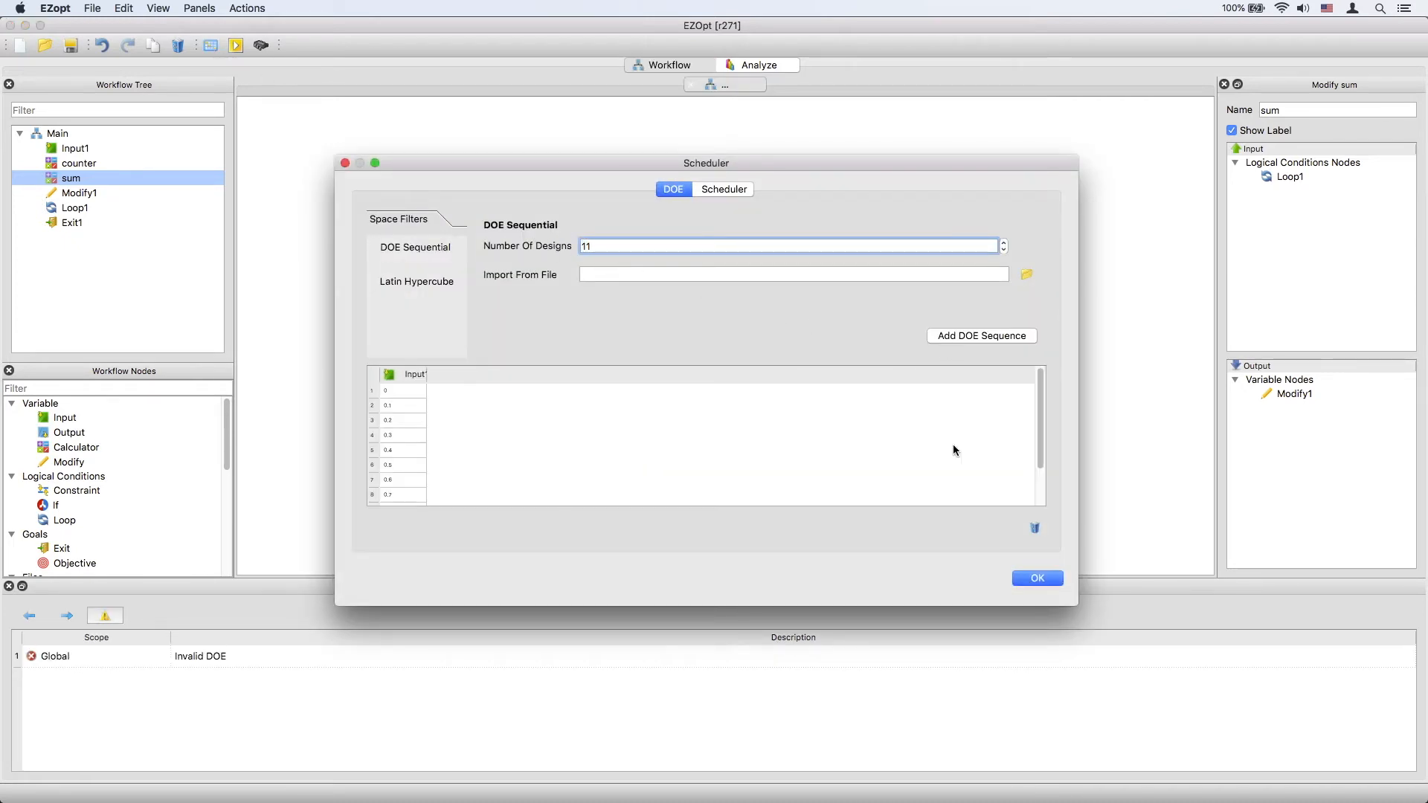
pyautogui.scroll(-3, 1035, 439)
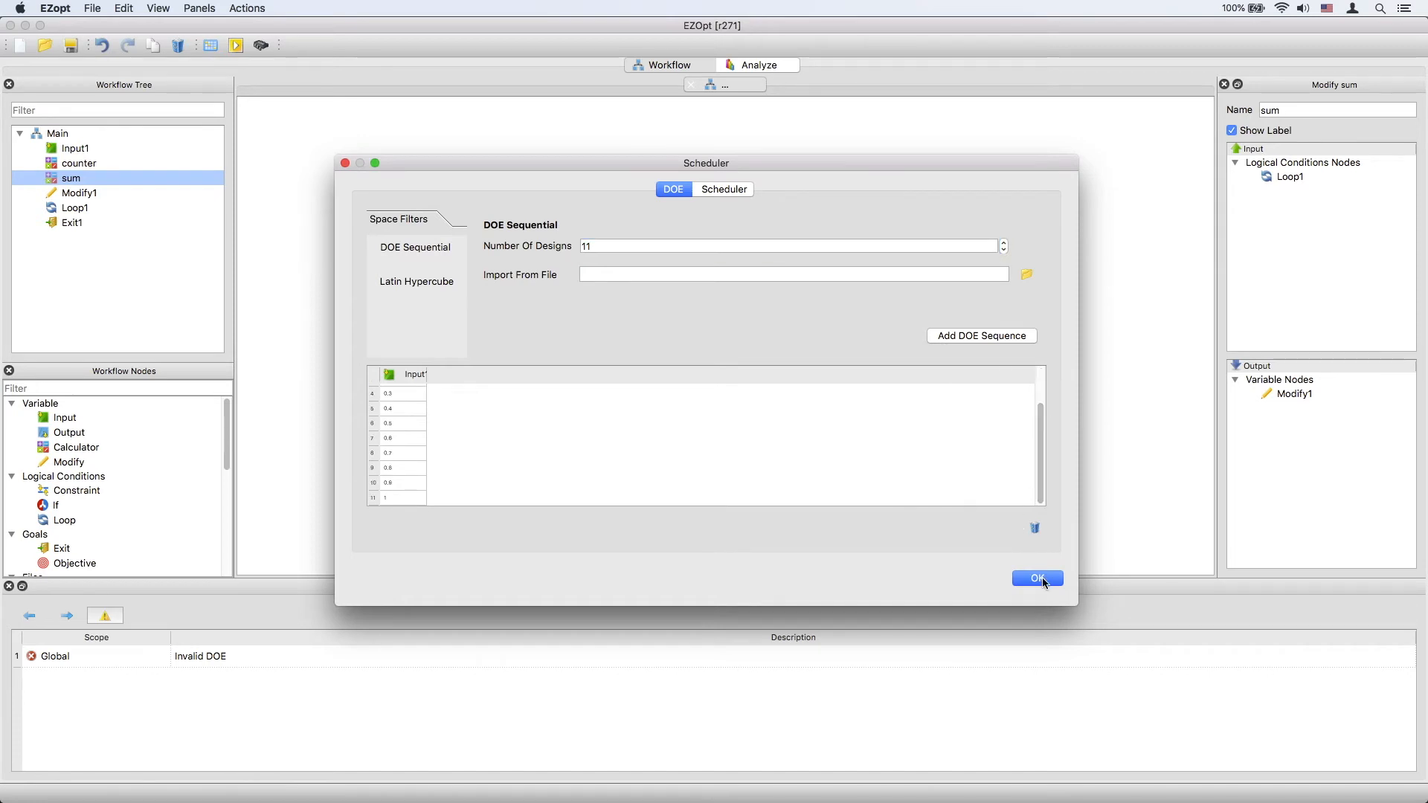
pyautogui.click(1043, 583)
# Run the workflow and enlarge the Case 2 main results table in the analysis view to fit all its rows.
pyautogui.moveTo(235, 48); pyautogui.dragTo(240, 55)
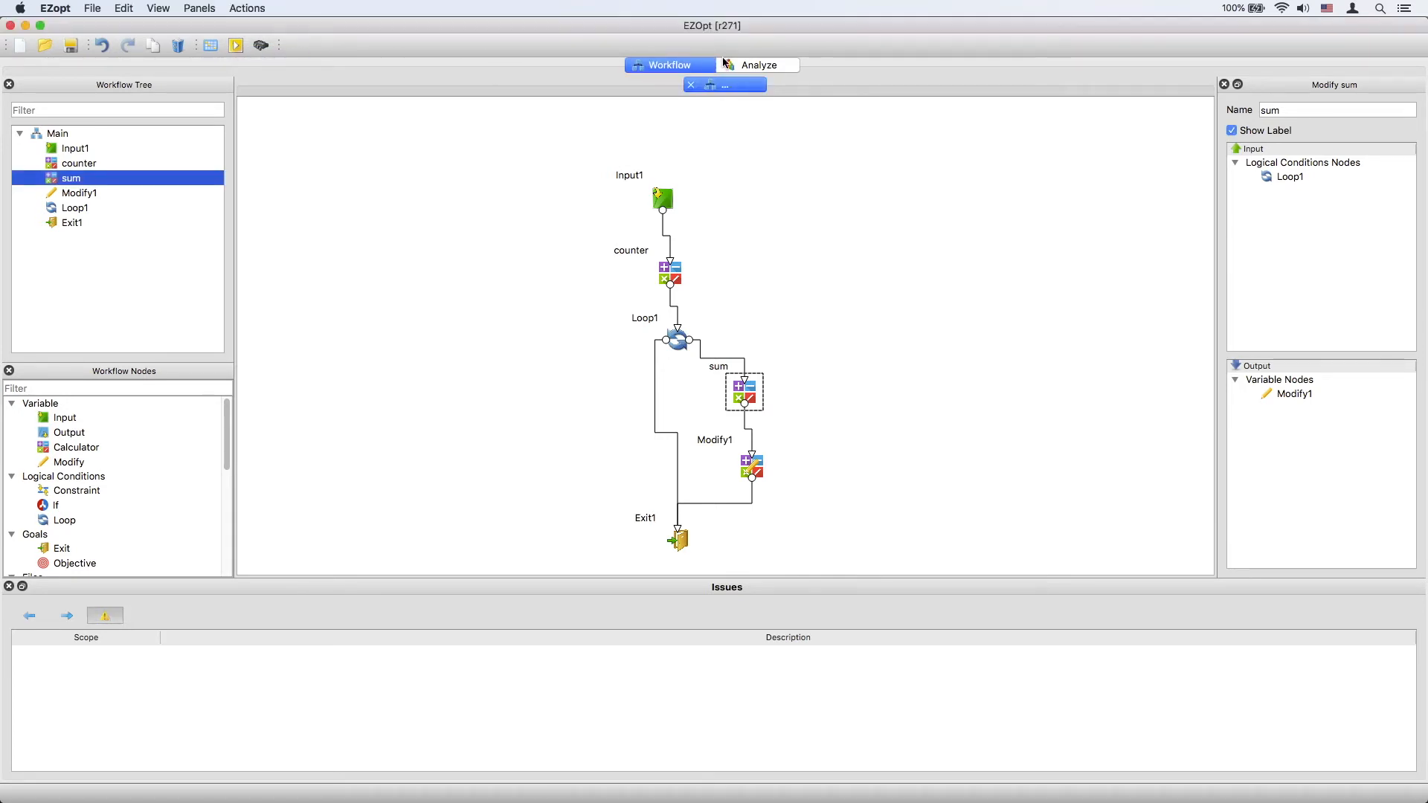
pyautogui.click(763, 67)
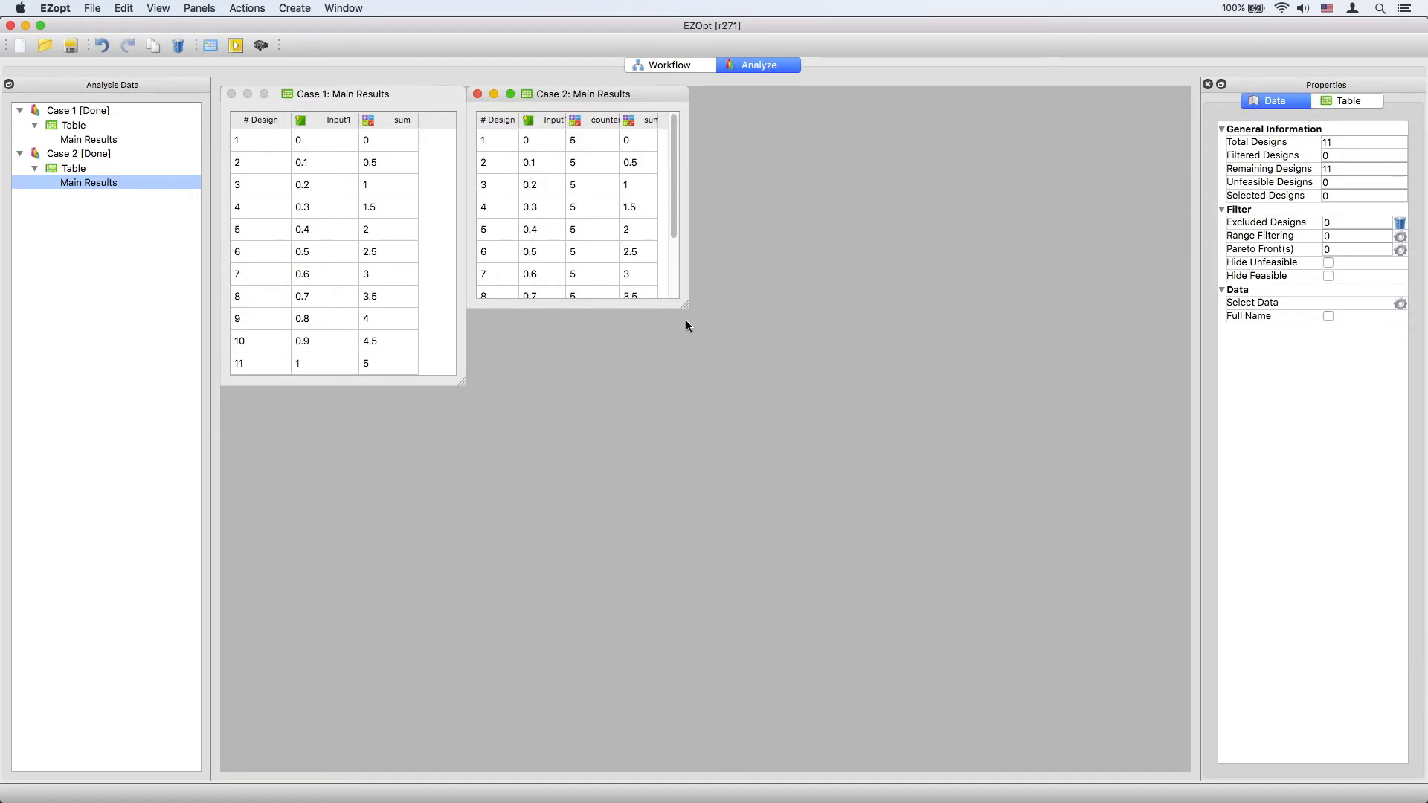
pyautogui.moveTo(683, 304); pyautogui.dragTo(847, 401)
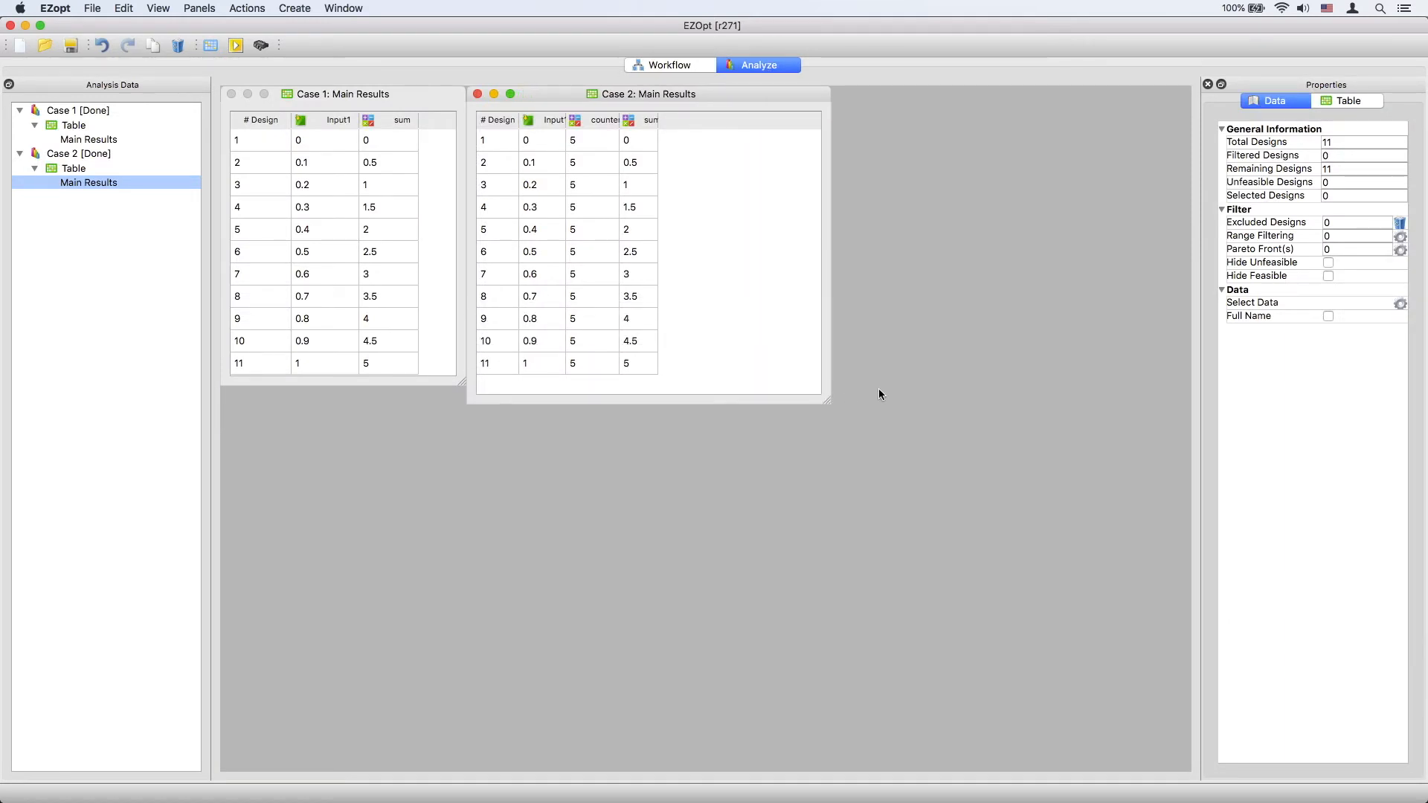
pyautogui.click(1328, 316)
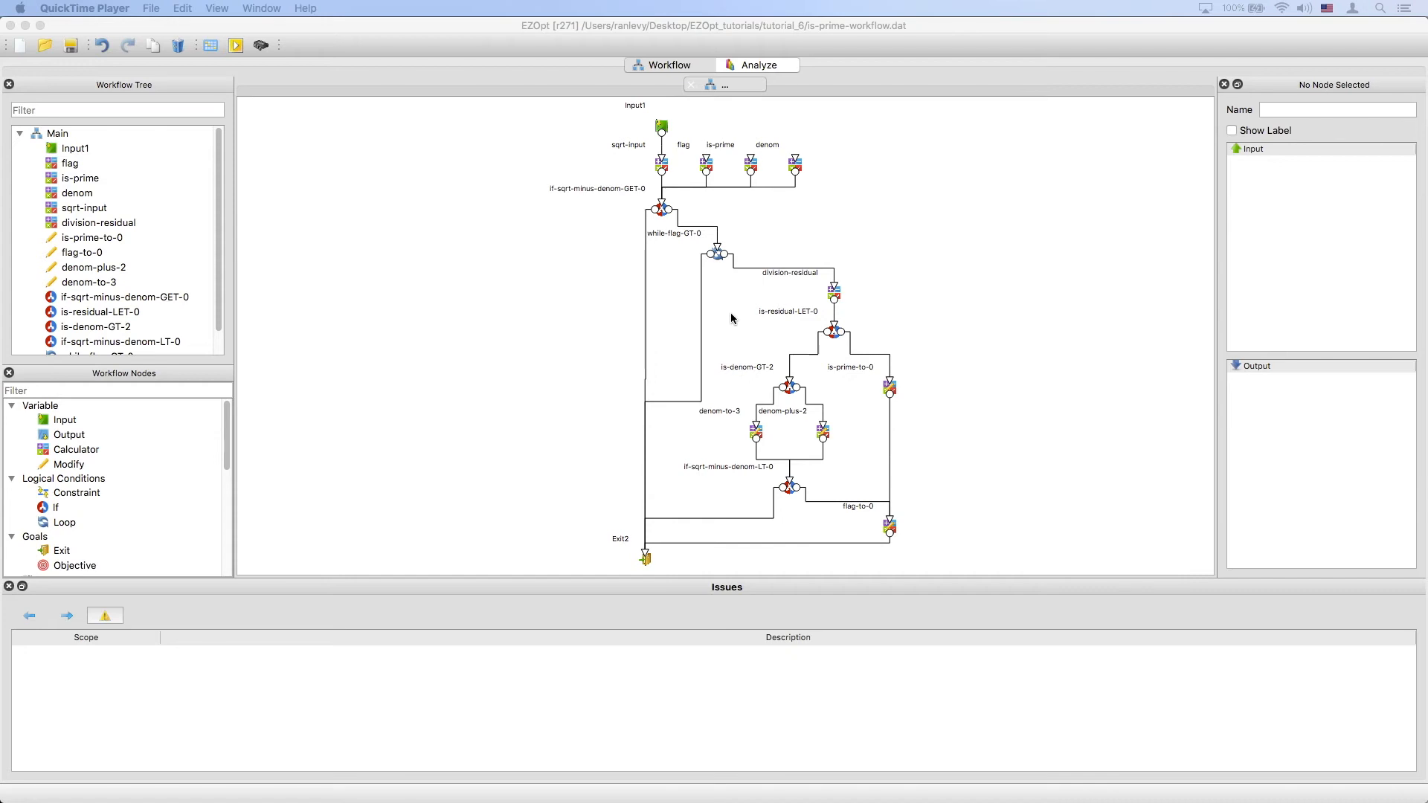
# Examine the settings of Input1 and the flag, is-prime, denom and sqrt-input calculators in the is-prime workflow.
pyautogui.click(660, 128)
pyautogui.doubleClick(660, 127)
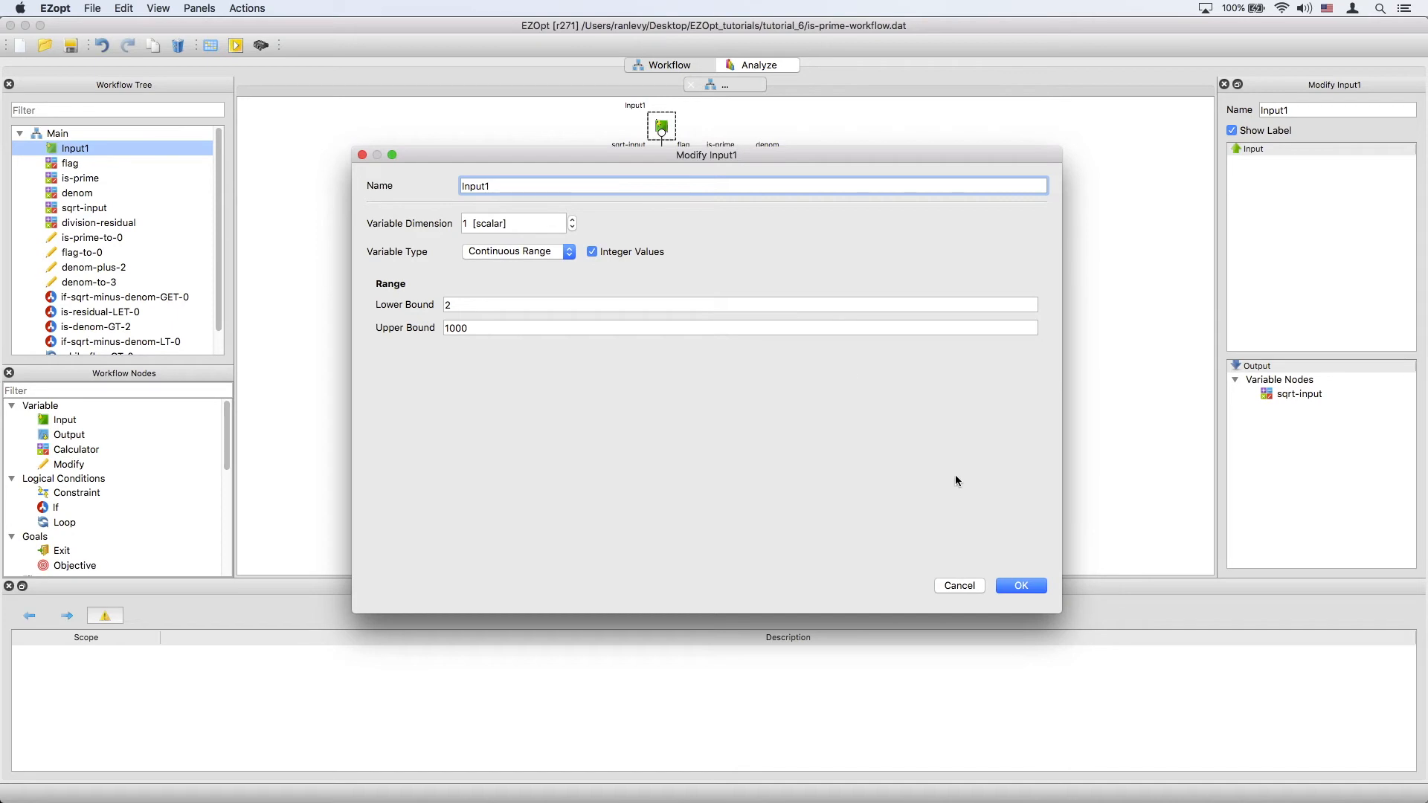
pyautogui.click(1020, 586)
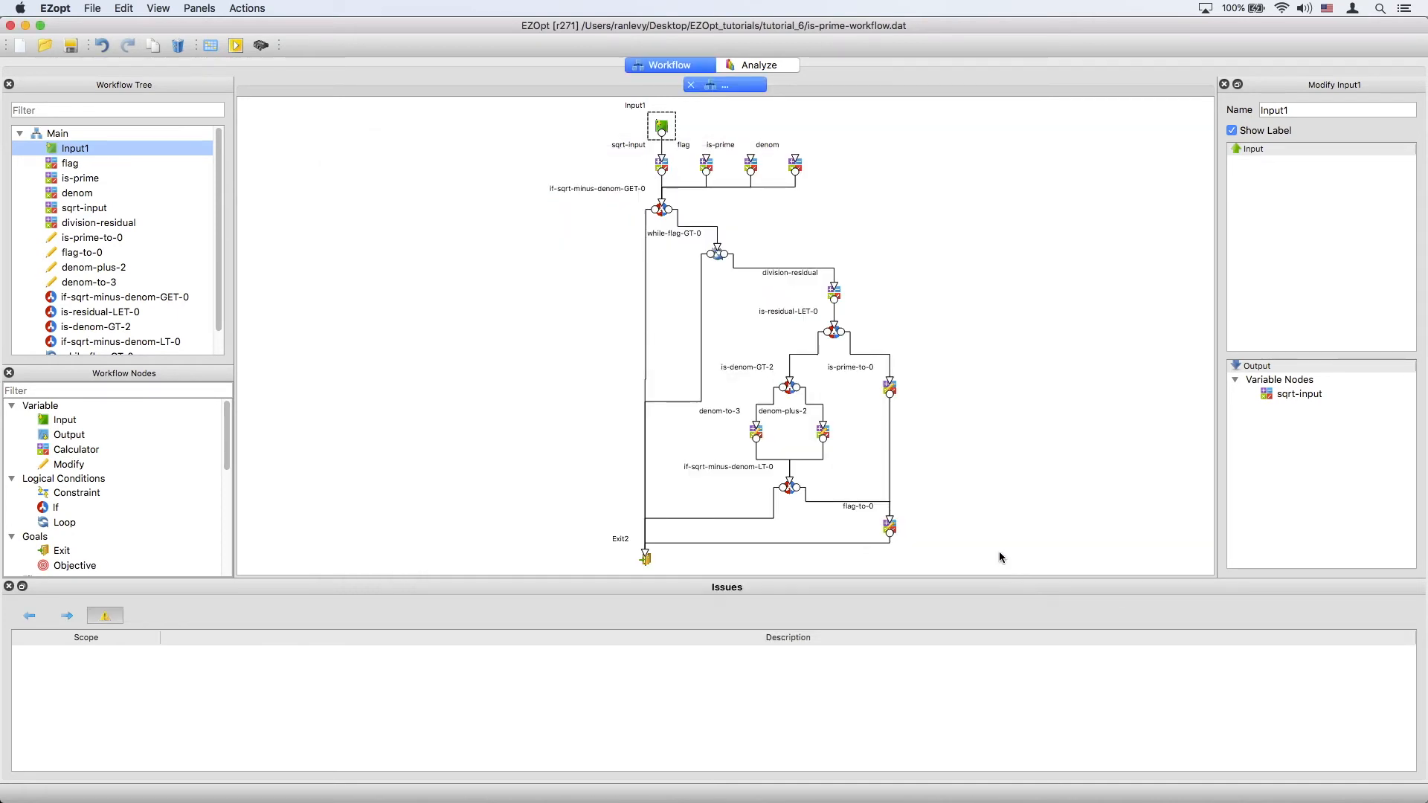
pyautogui.doubleClick(707, 165)
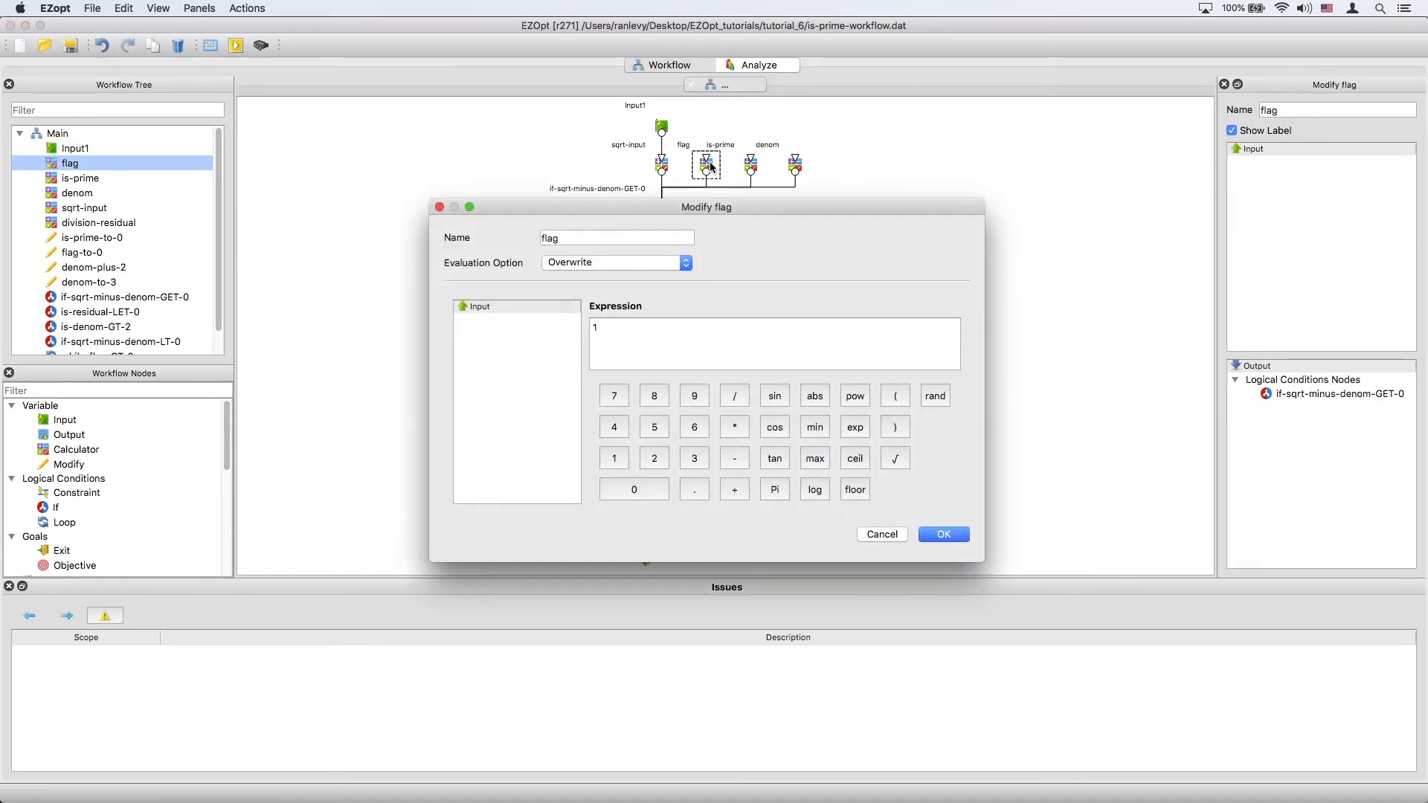
pyautogui.click(753, 166)
pyautogui.doubleClick(753, 167)
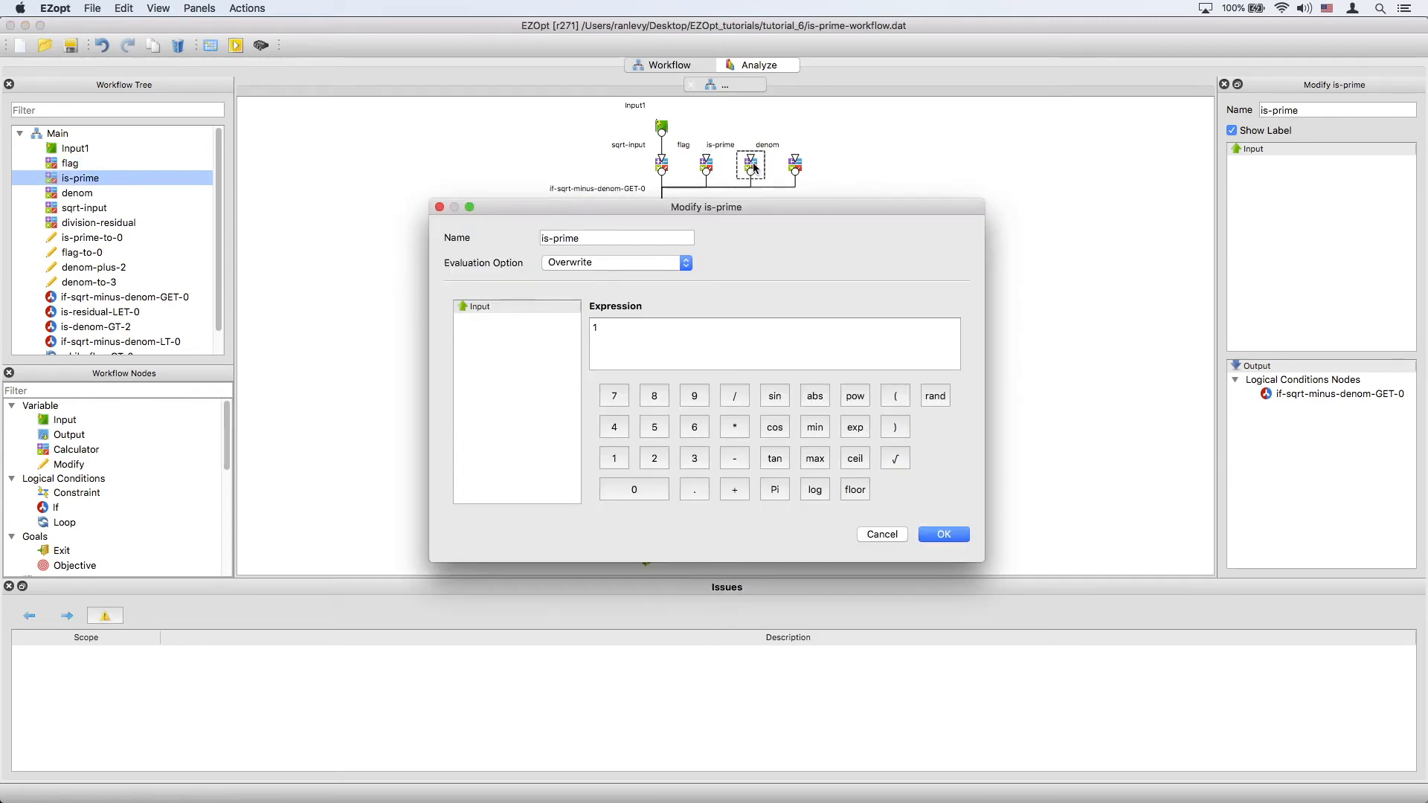
pyautogui.press('Escape')
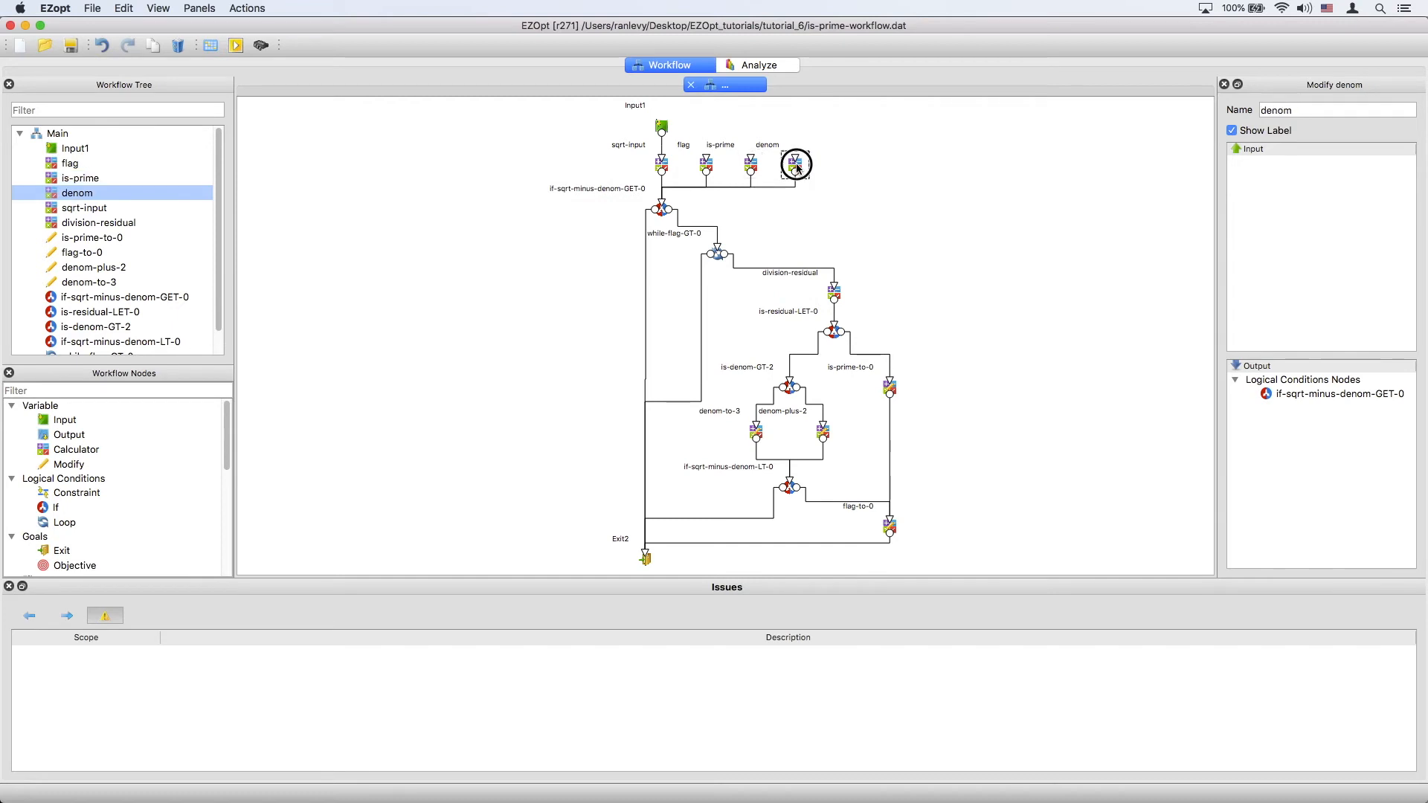
pyautogui.doubleClick(795, 167)
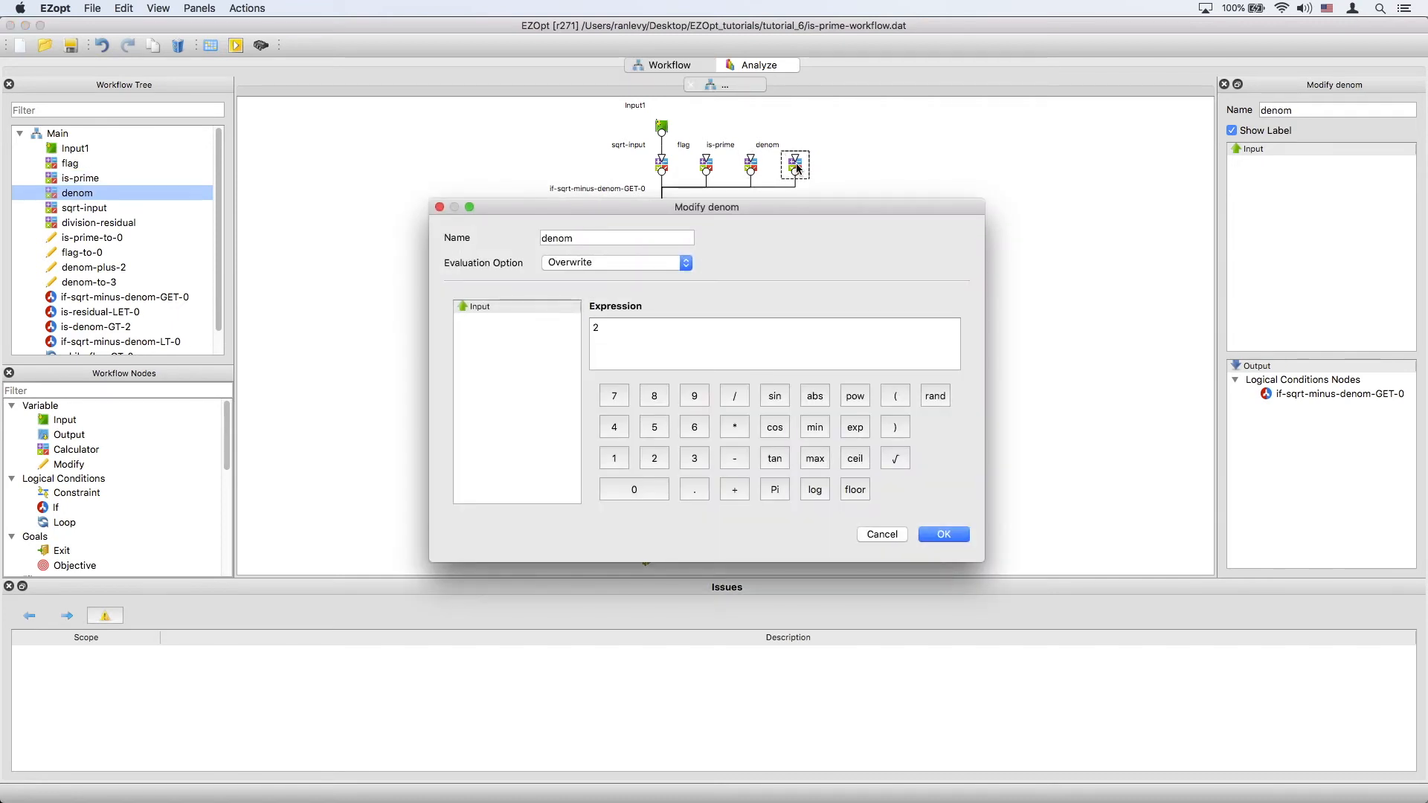
pyautogui.press('Escape')
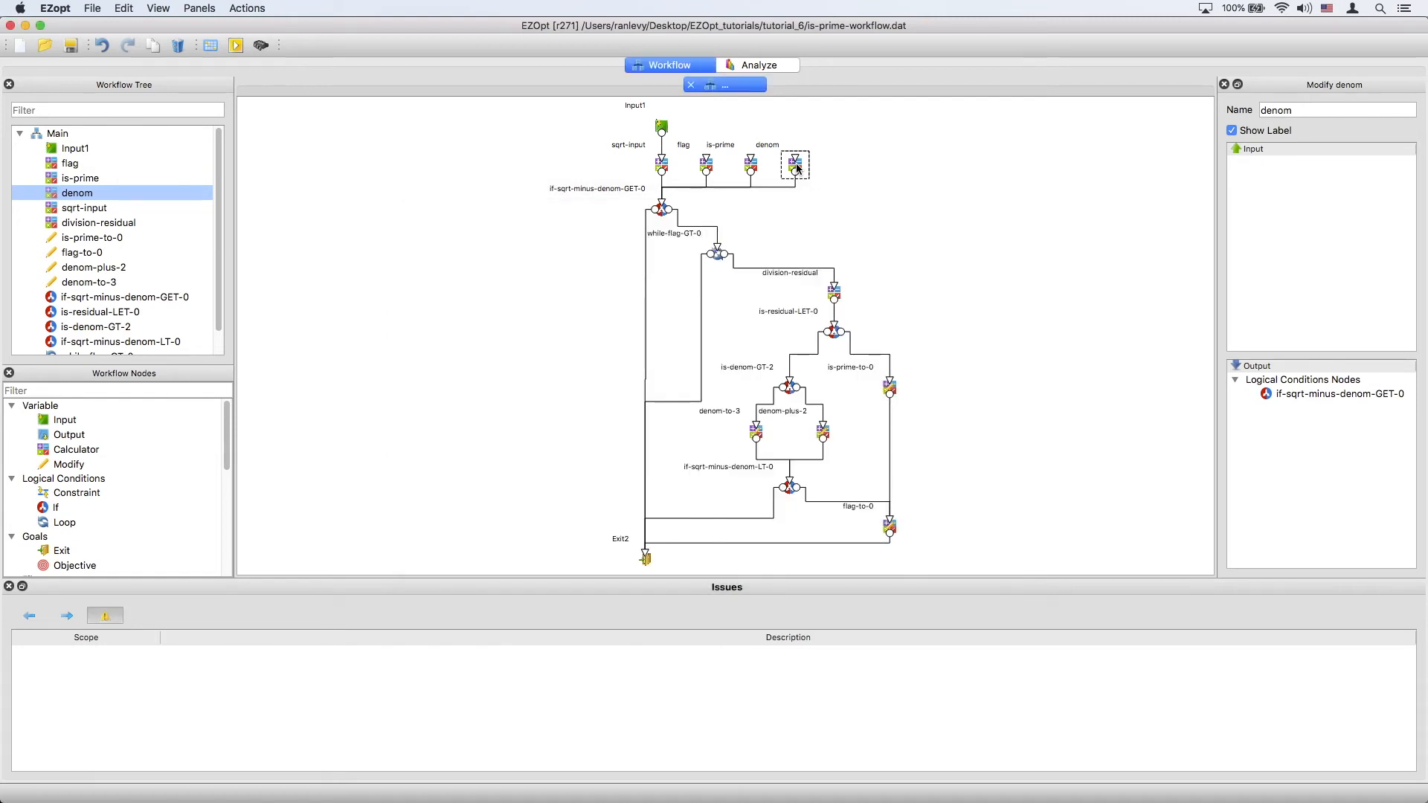
pyautogui.doubleClick(662, 167)
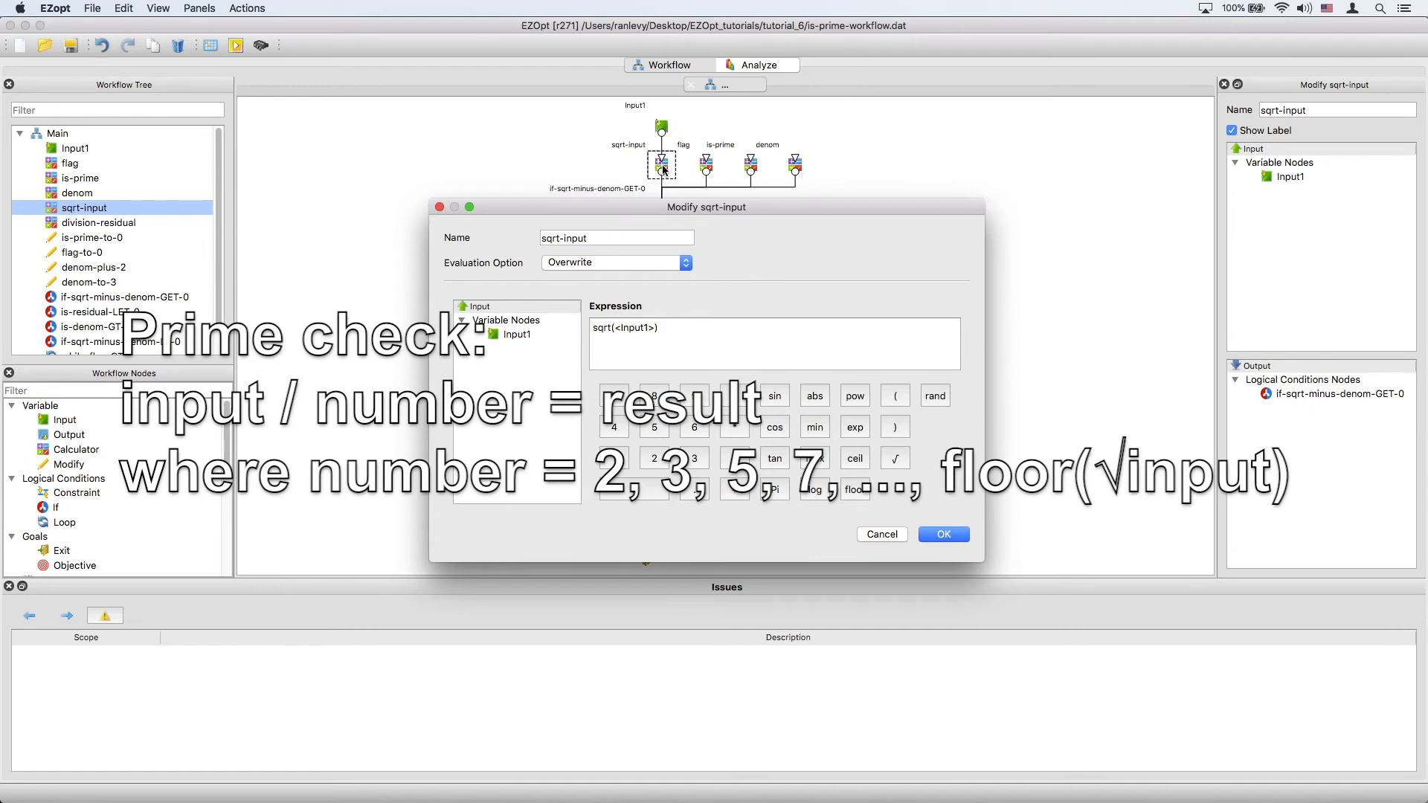
pyautogui.press('Escape')
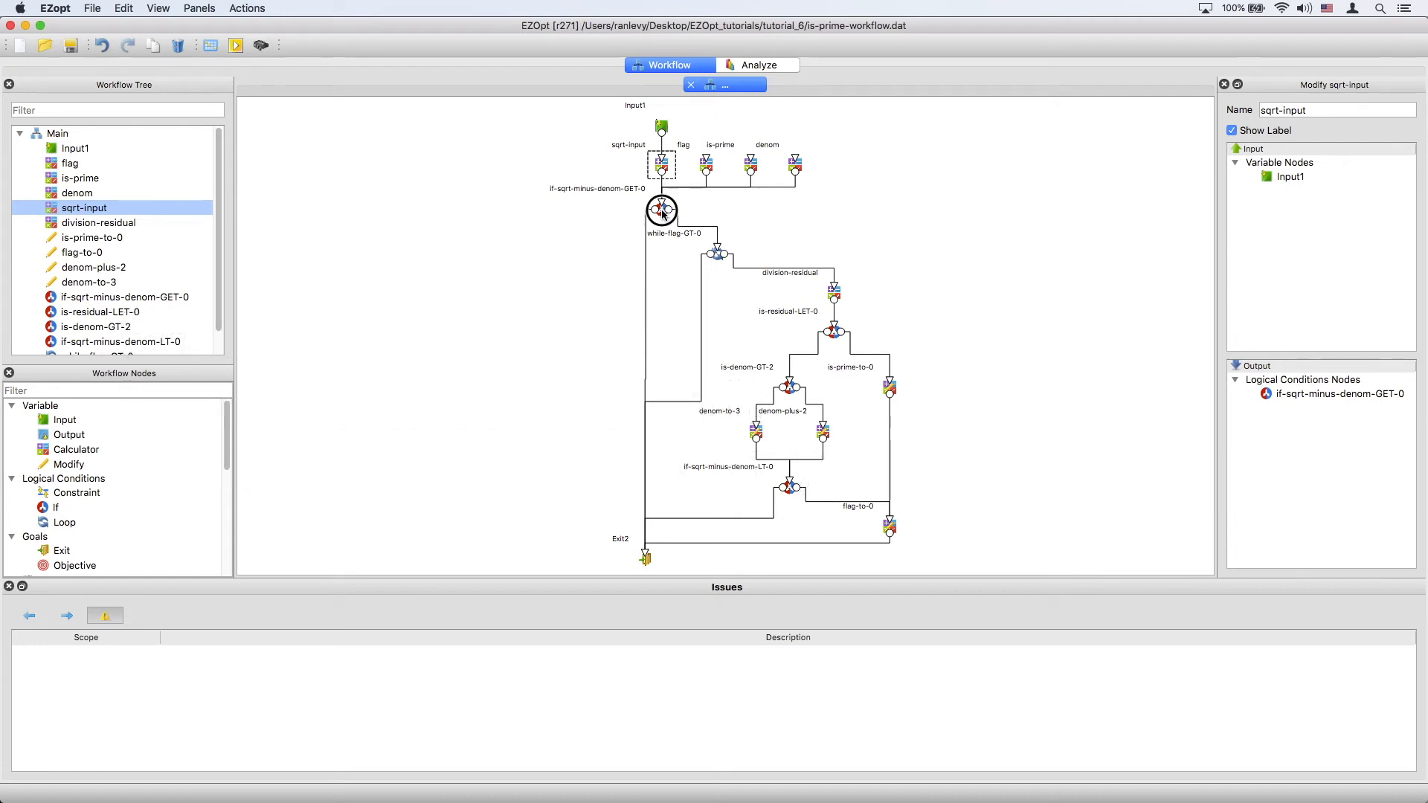
# Examine the pass conditions of the if-sqrt-minus-denom-GET-0 node and the while-flag-GT-0 loop.
pyautogui.doubleClick(661, 209)
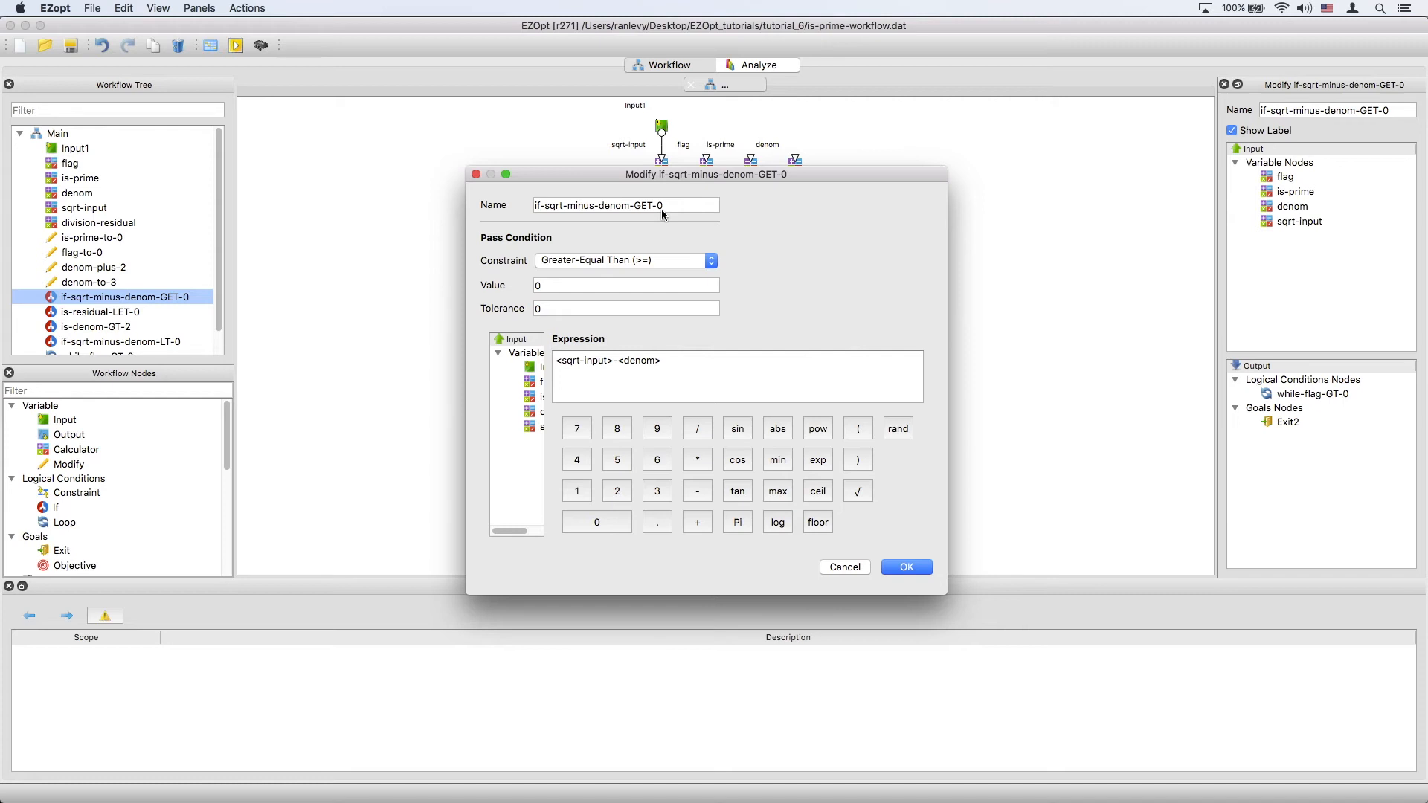
pyautogui.press('Escape')
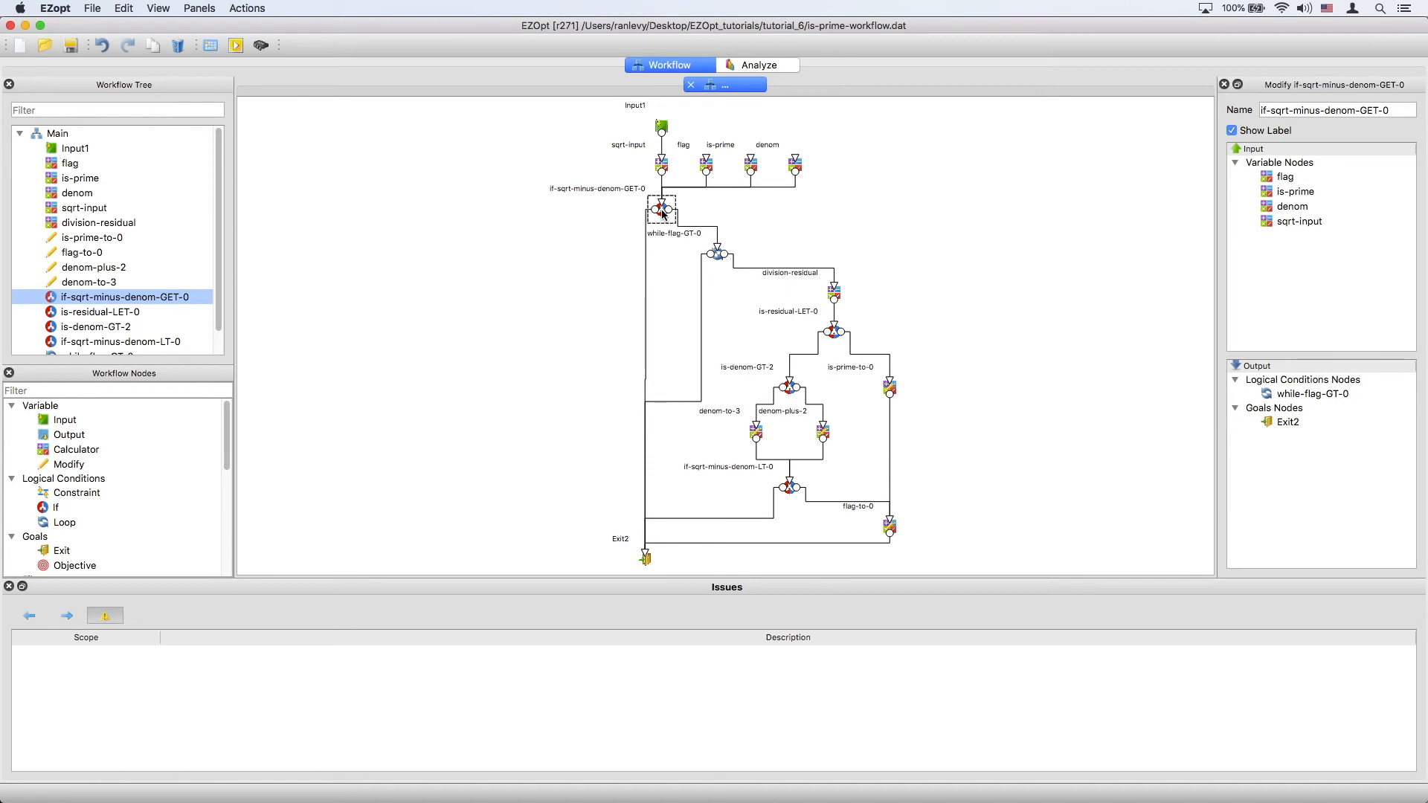
pyautogui.doubleClick(716, 254)
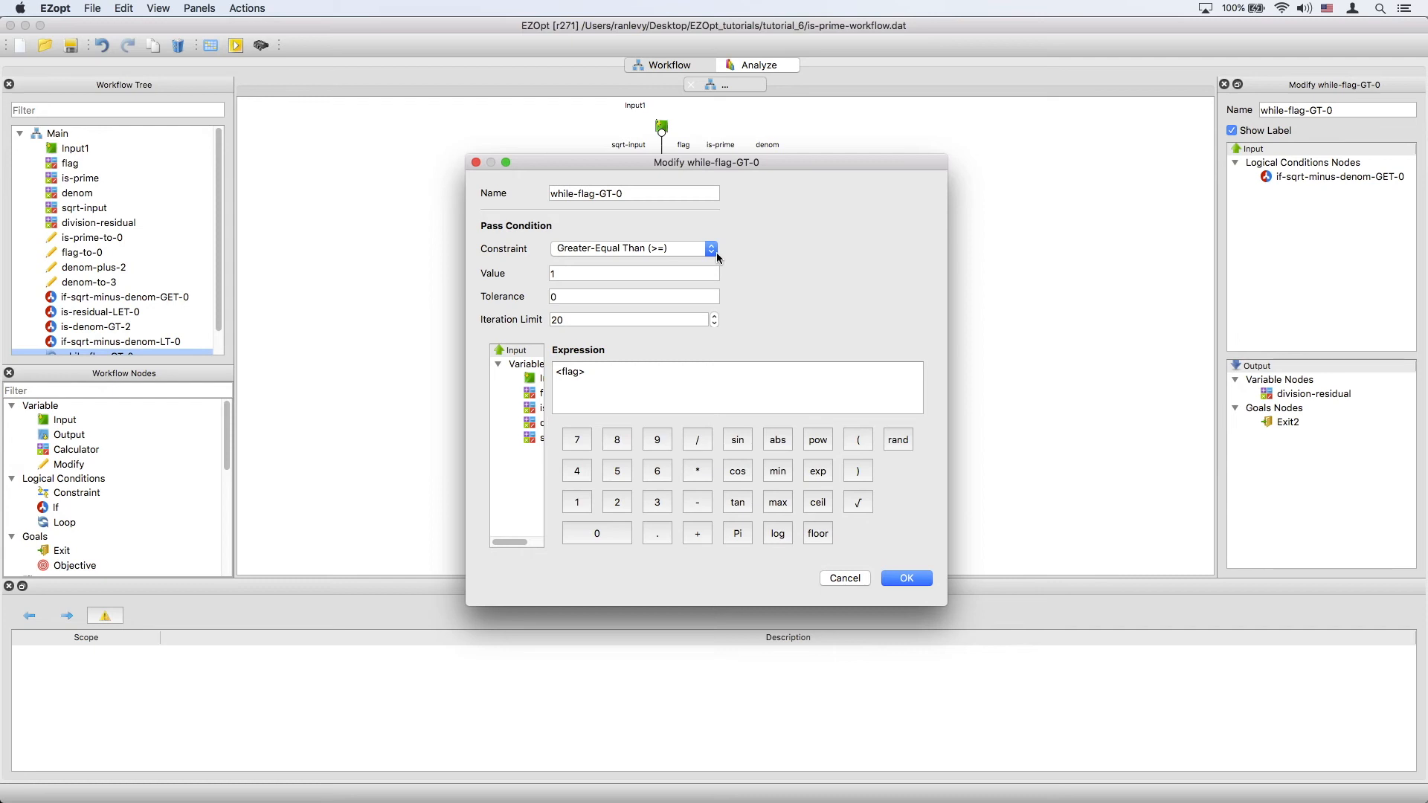
pyautogui.press('Escape')
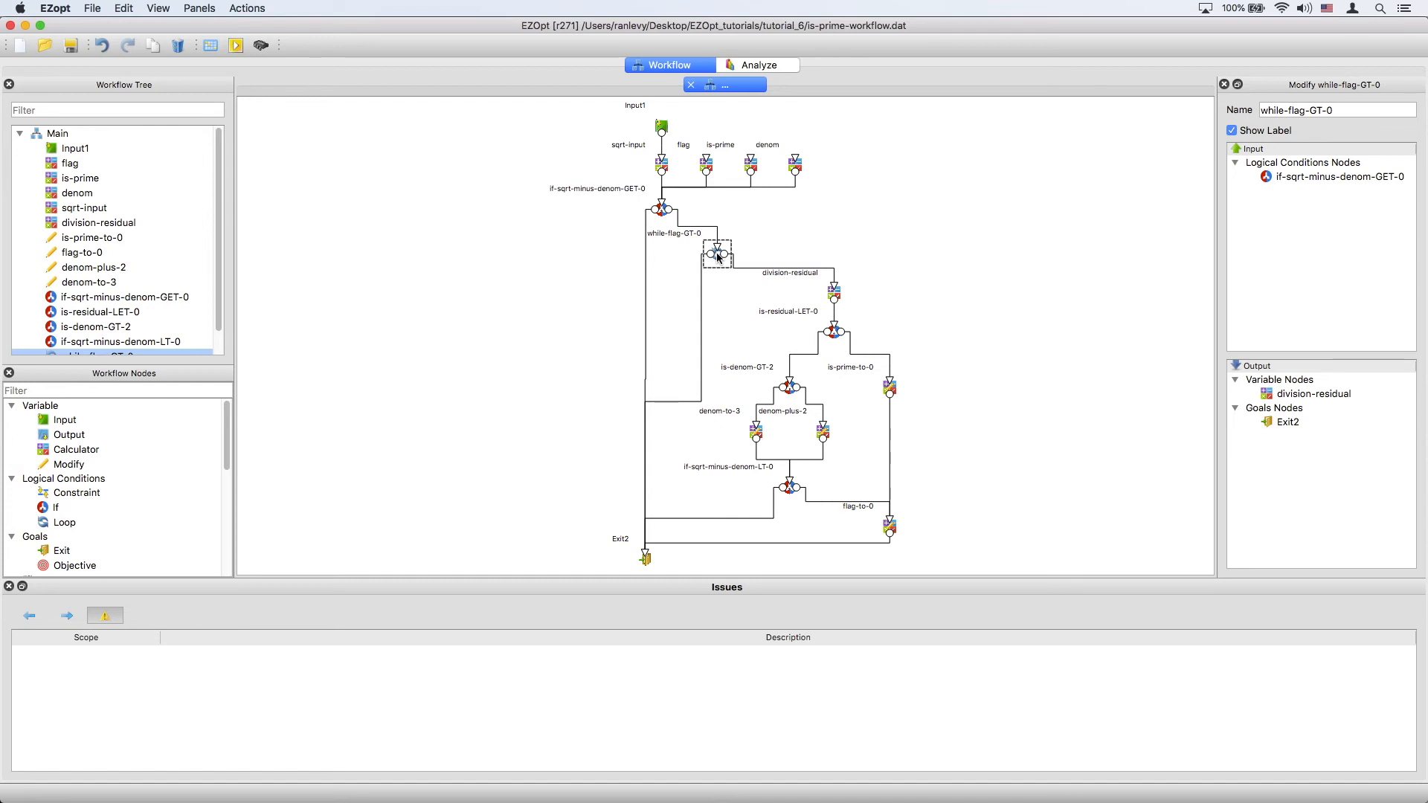
# Examine the division-residual calculator, the is-residual-LET-0 condition and the is-prime-to-0 and flag-to-0 Modify nodes.
pyautogui.doubleClick(834, 292)
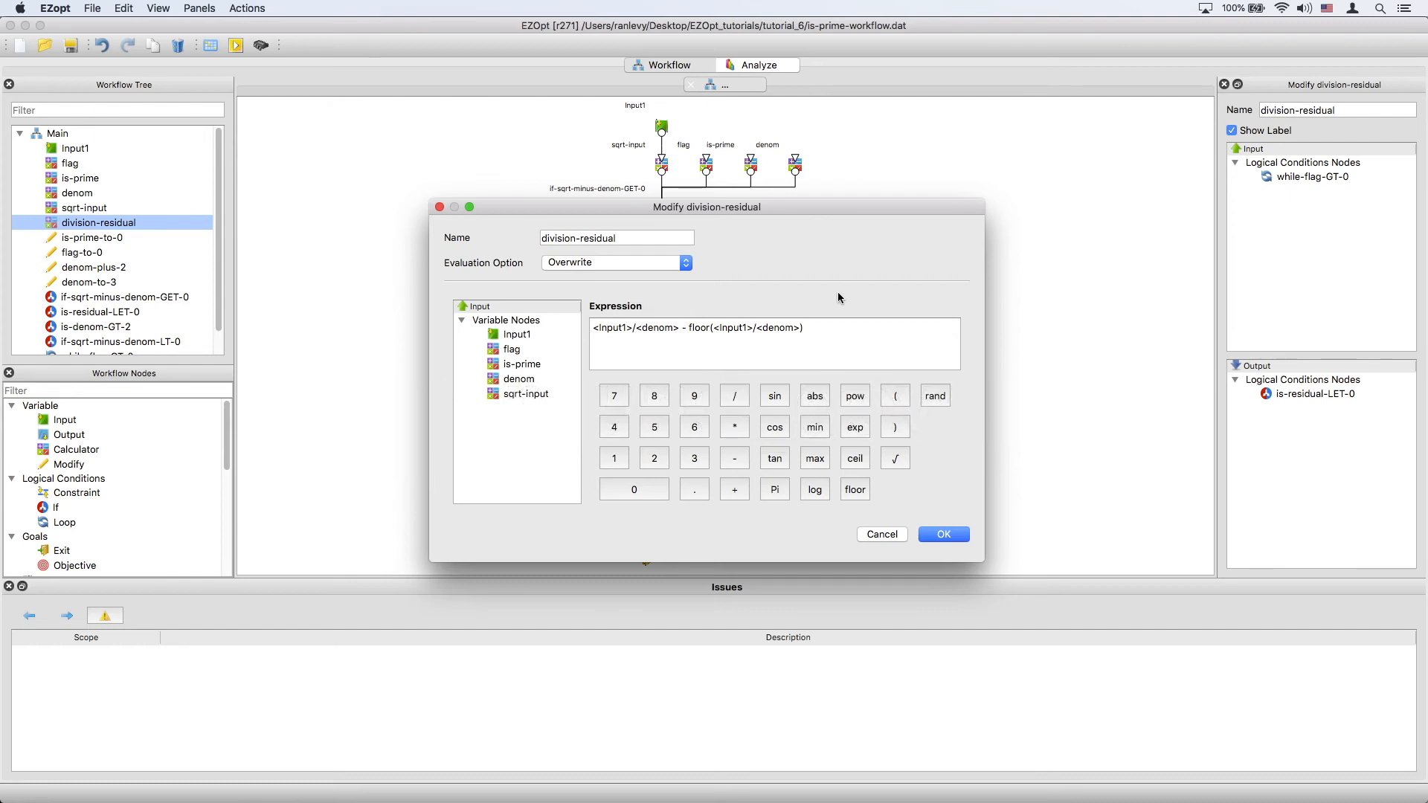
pyautogui.press('Return')
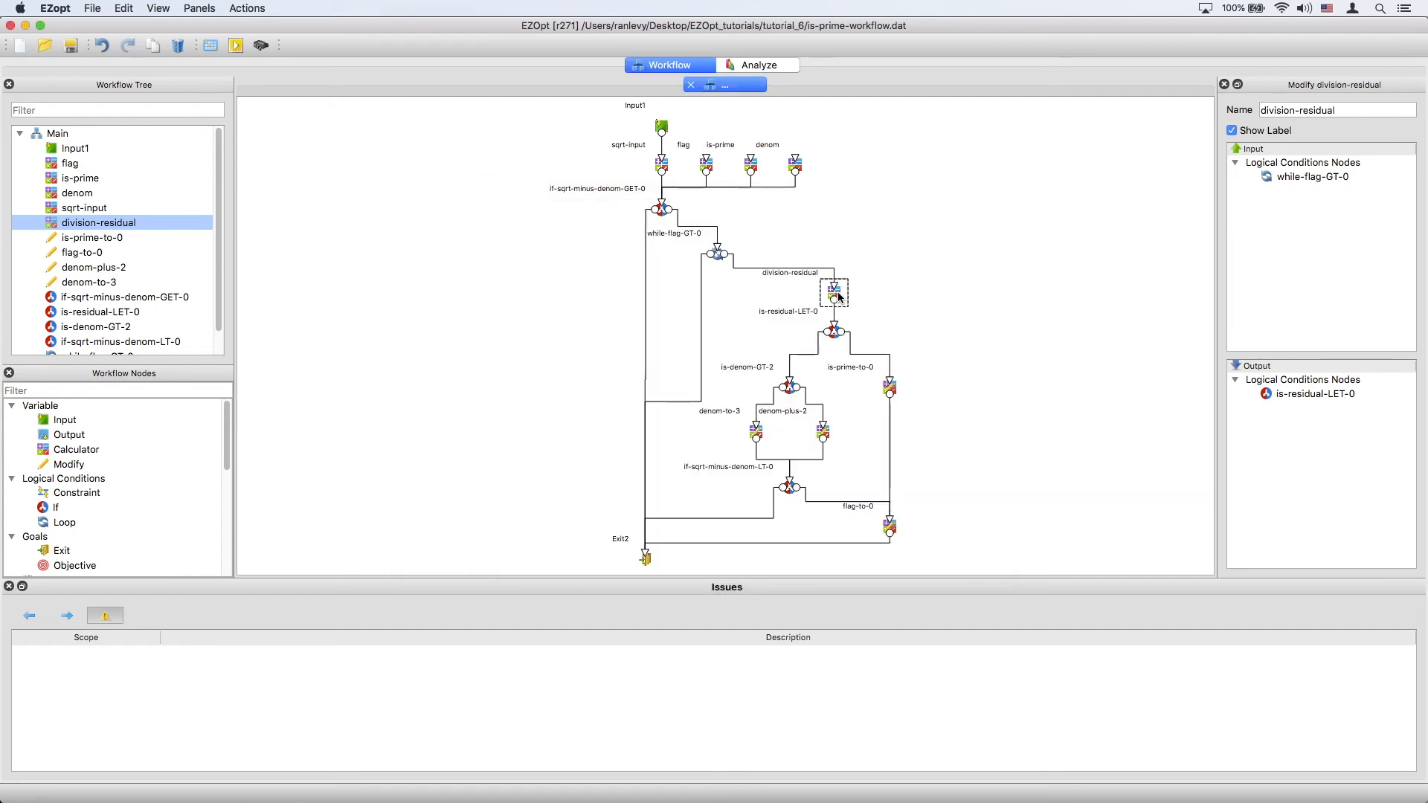
pyautogui.doubleClick(834, 332)
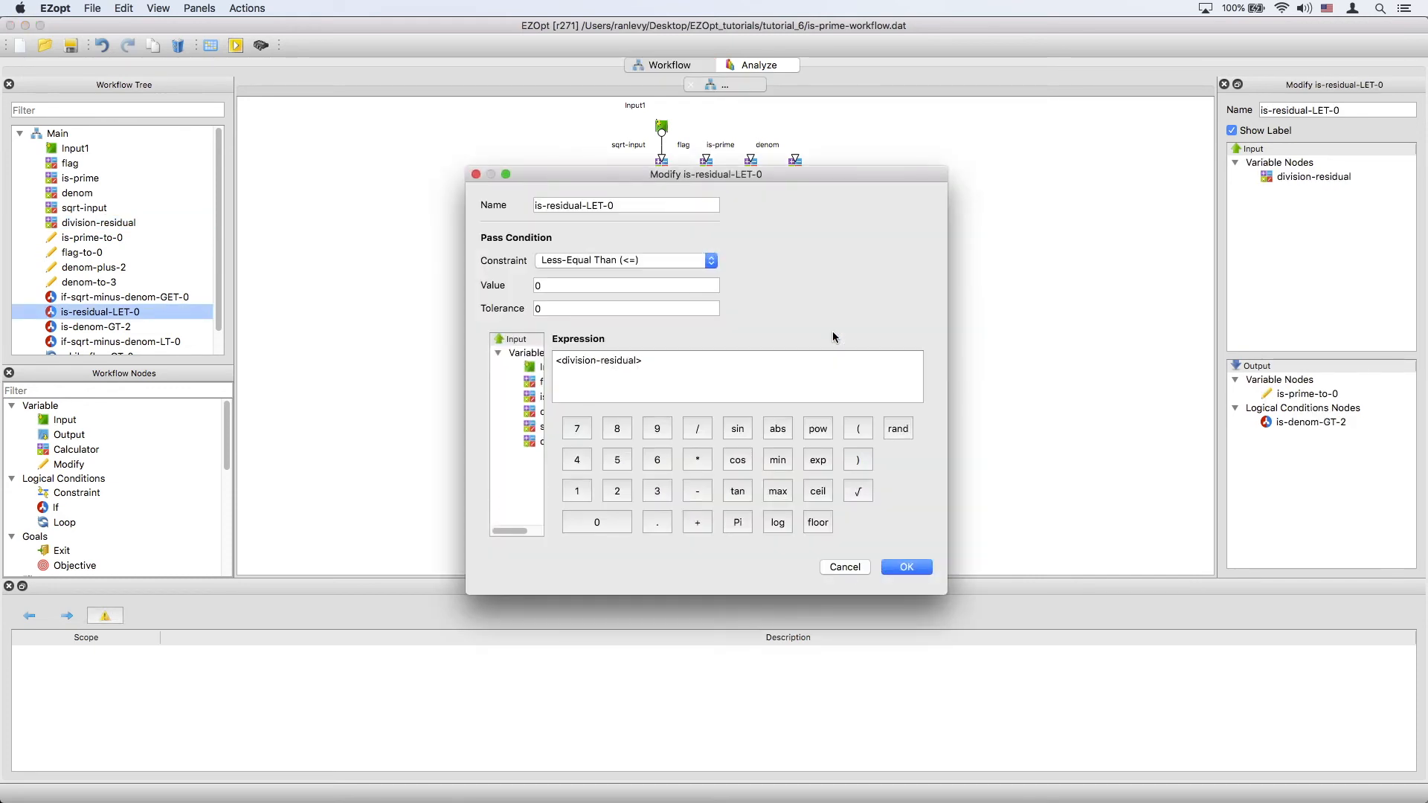
pyautogui.press('Return')
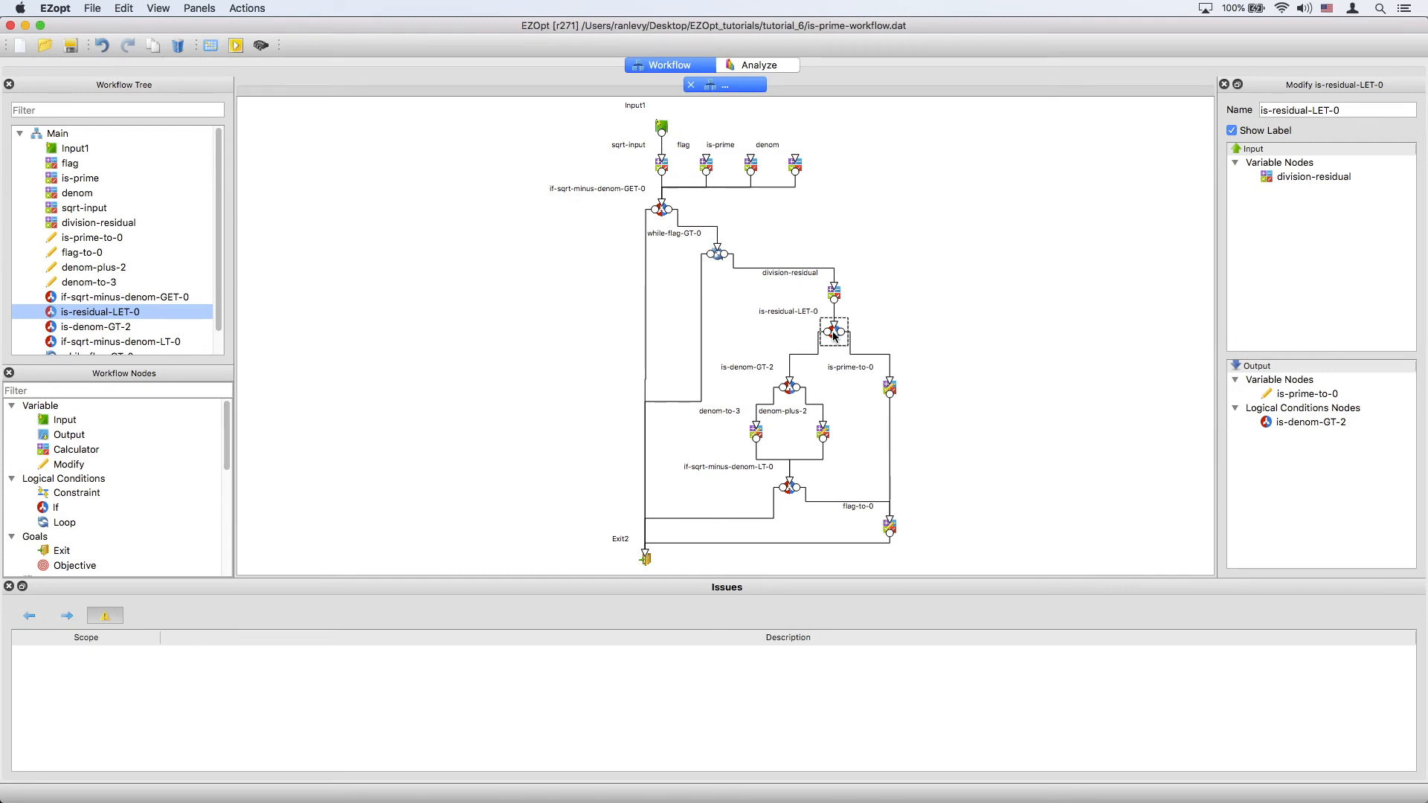
pyautogui.doubleClick(889, 387)
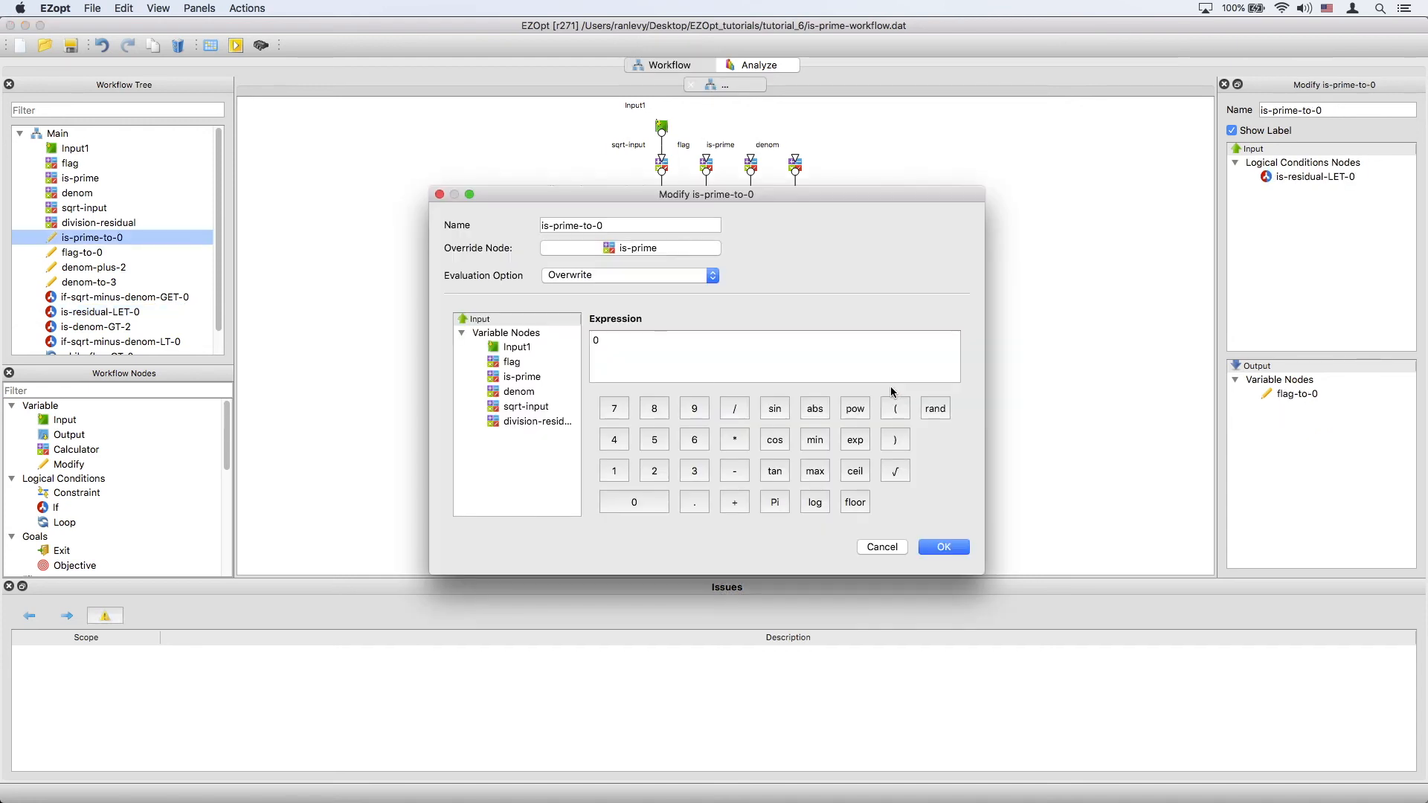
pyautogui.press('Return')
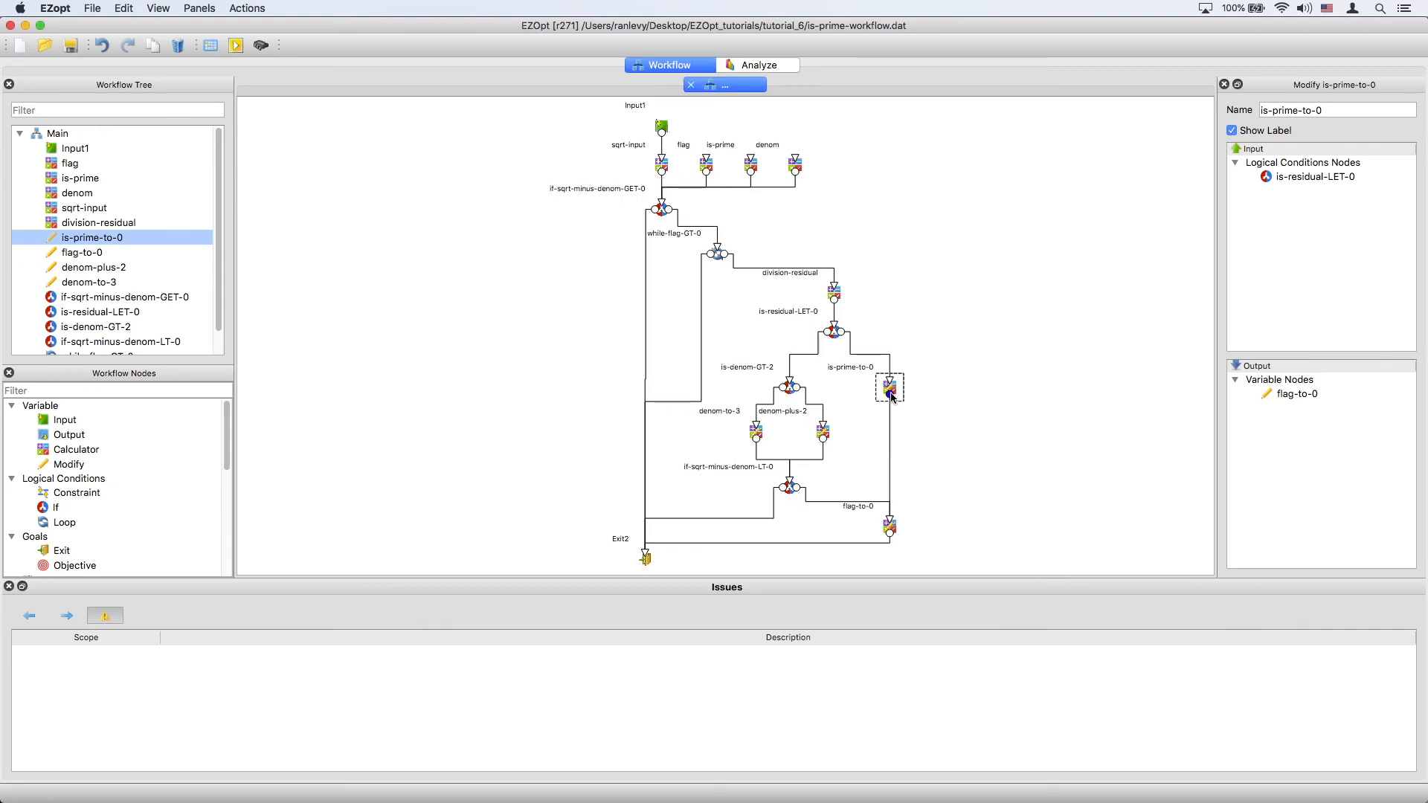
pyautogui.doubleClick(890, 527)
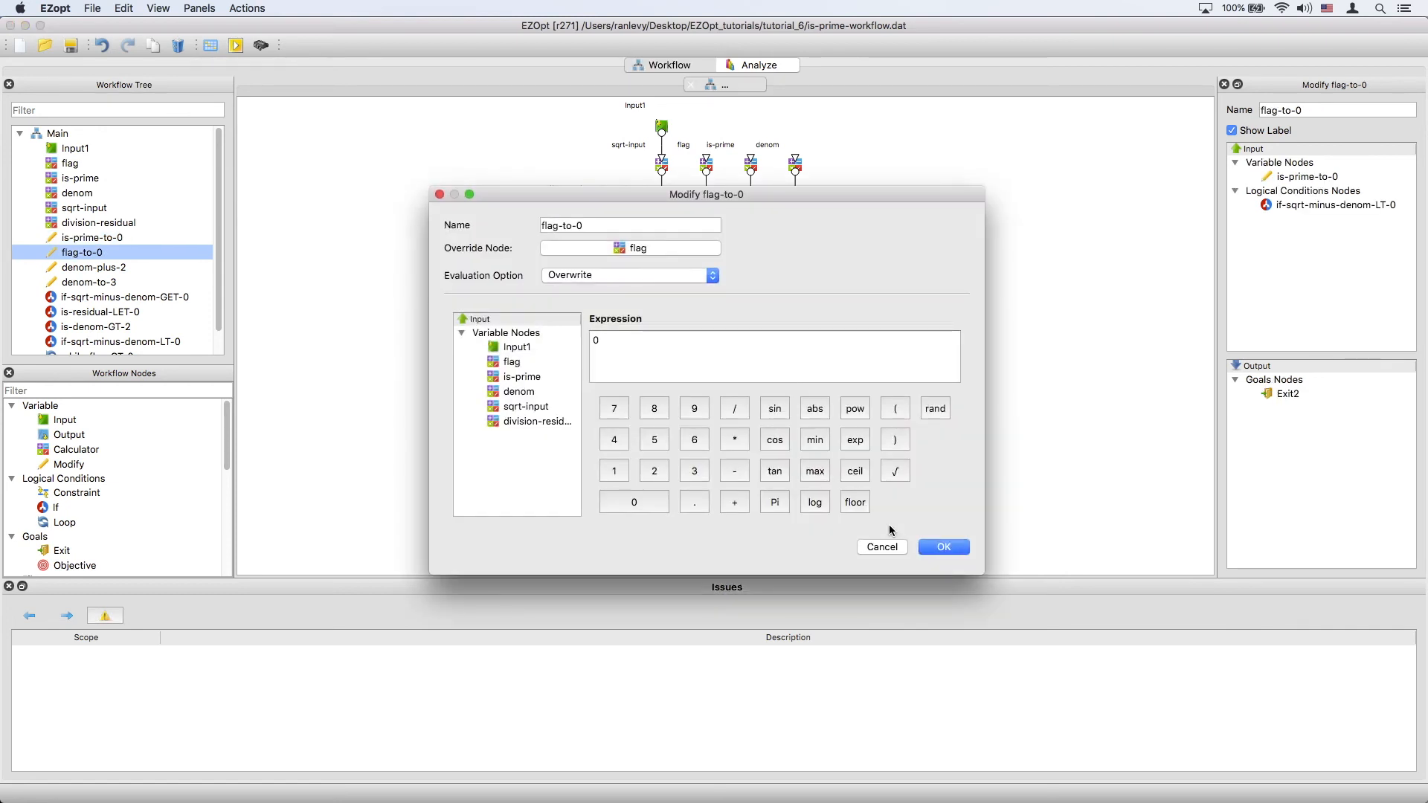
pyautogui.press('Return')
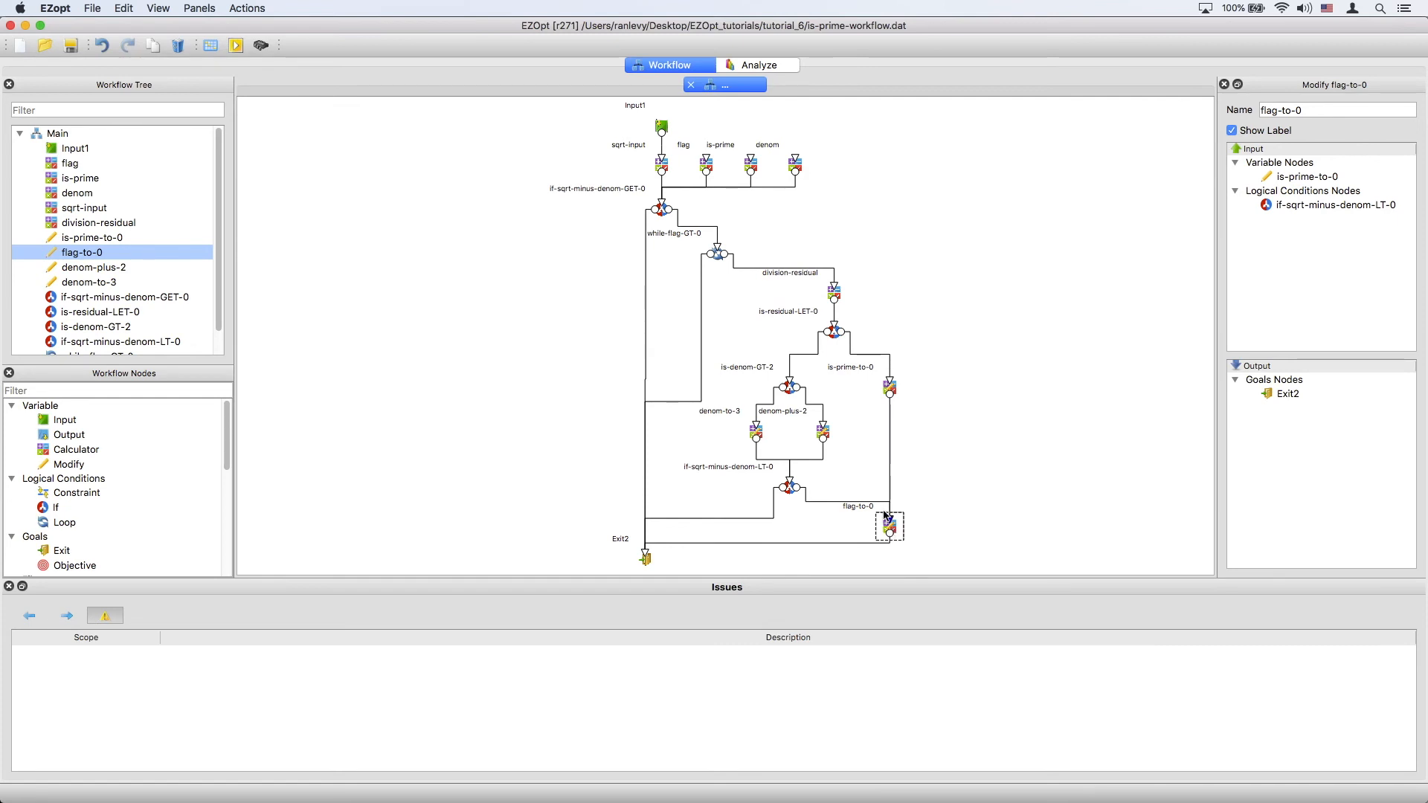
# Examine the is-denom-GT-2 condition and the expressions of the denom-to-3 and denom-plus-2 Modify nodes.
pyautogui.click(790, 390)
pyautogui.doubleClick(790, 393)
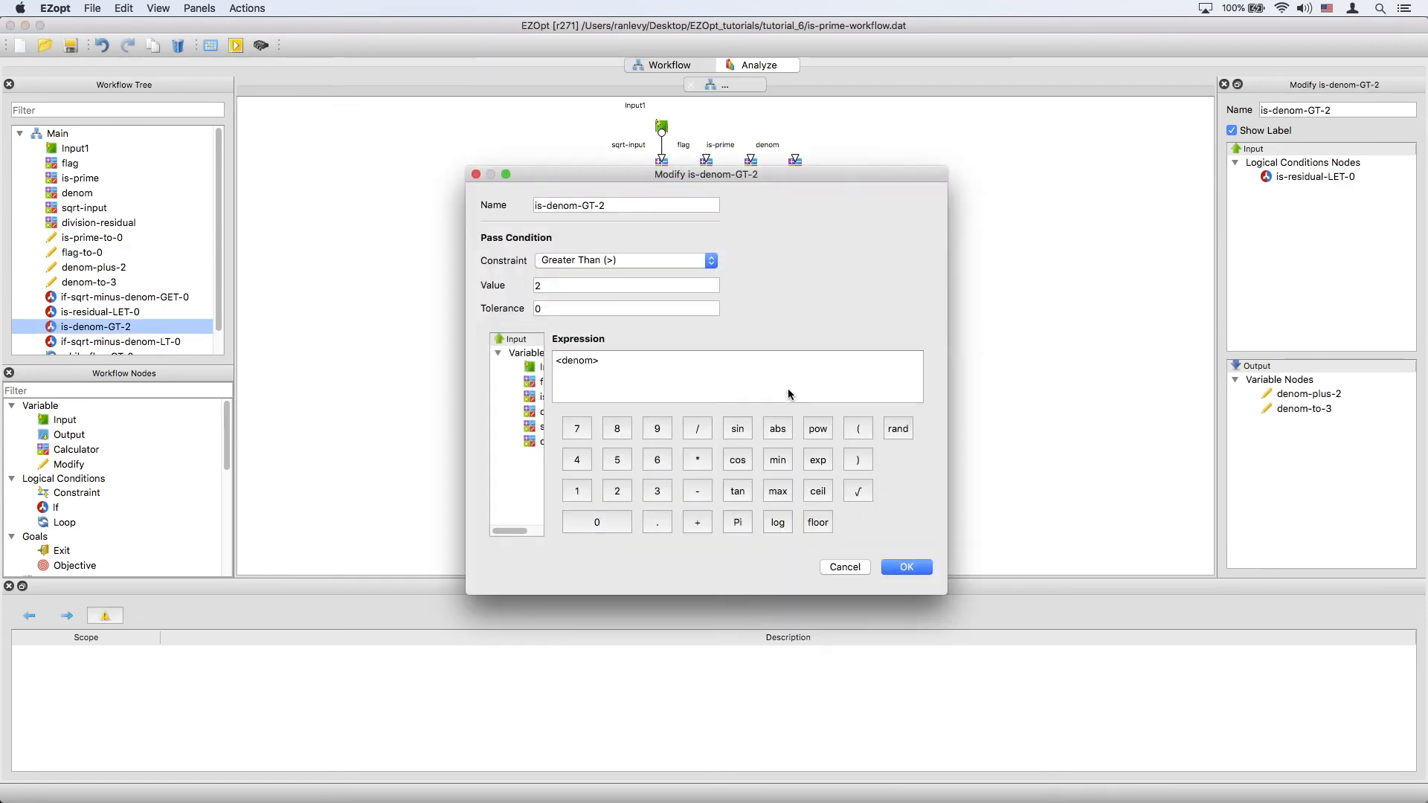
pyautogui.press('Escape')
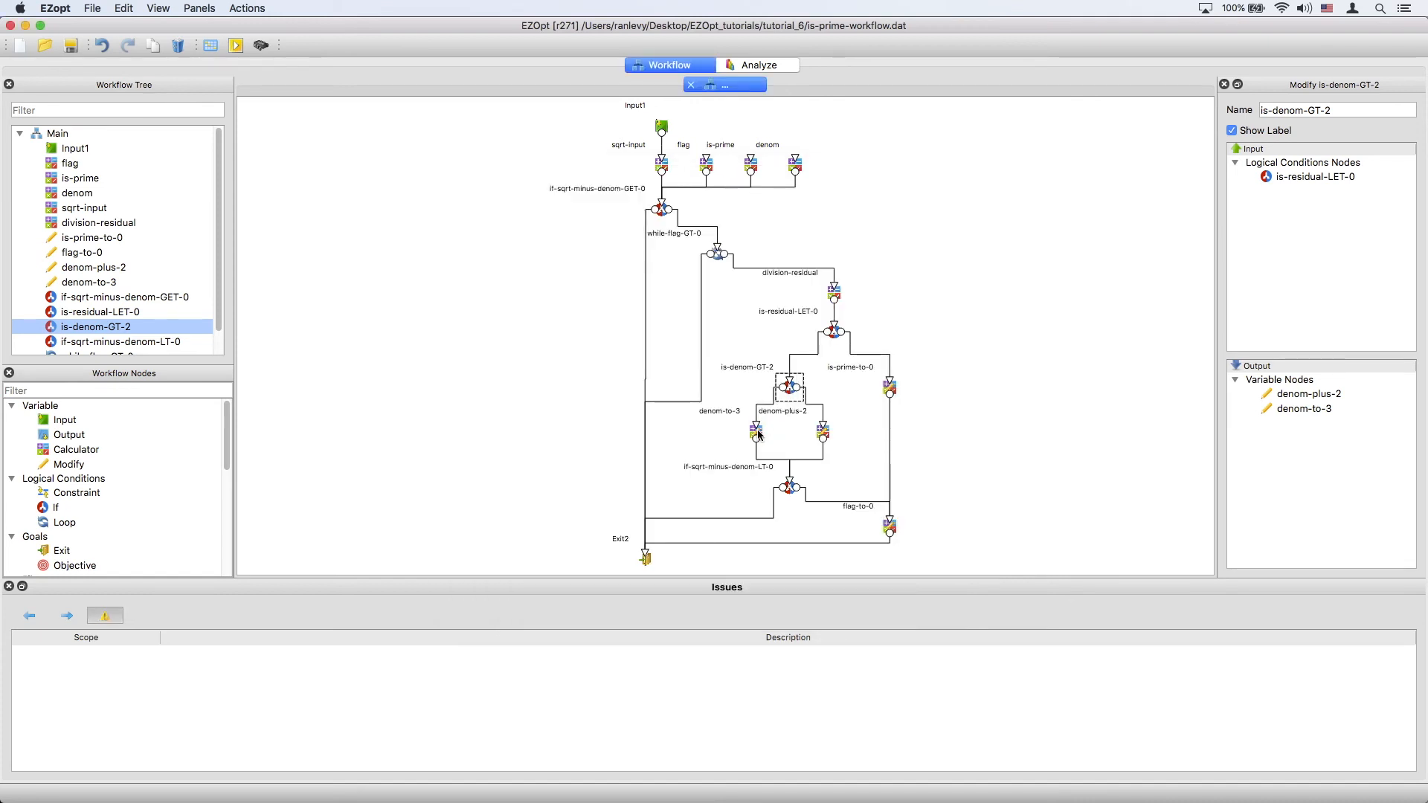
pyautogui.doubleClick(757, 433)
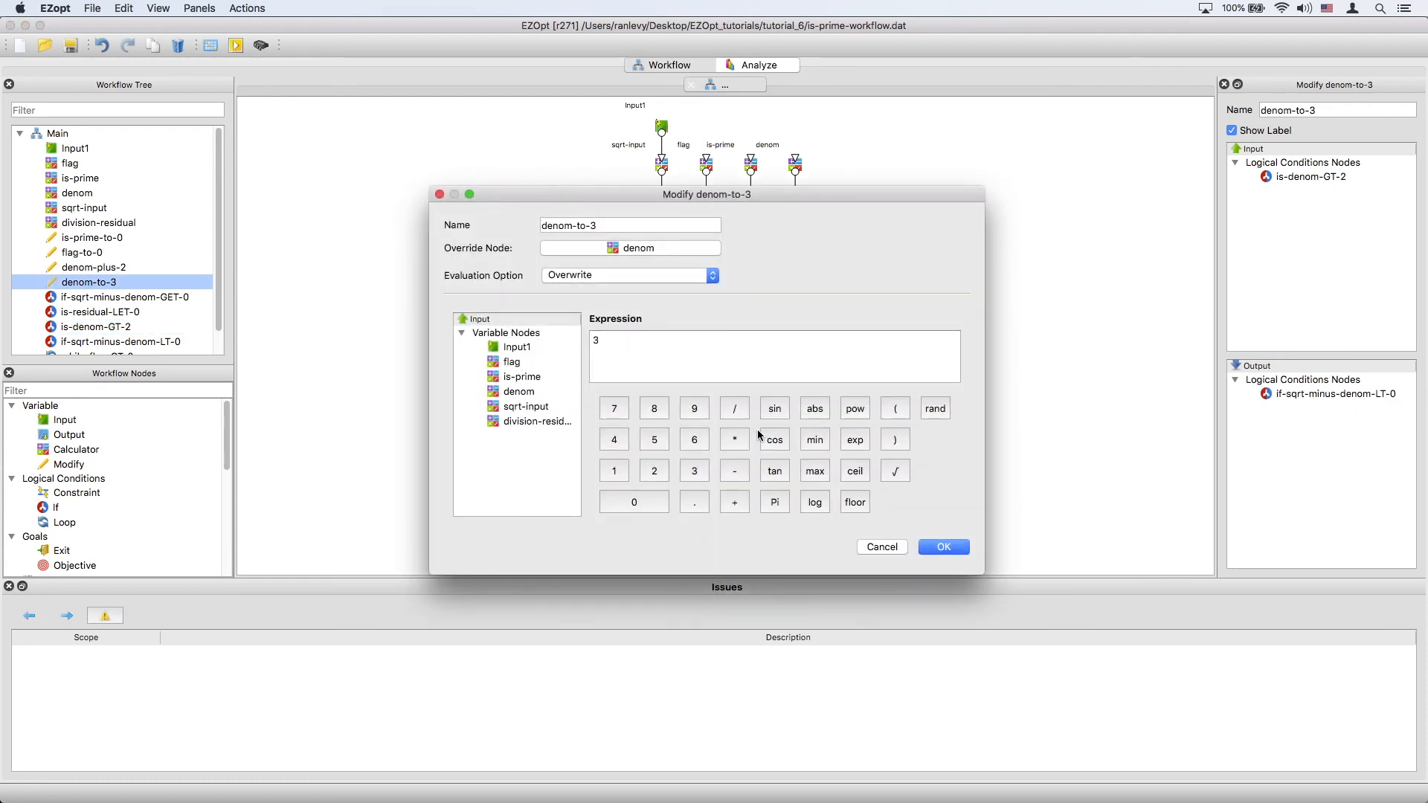
pyautogui.press('Escape')
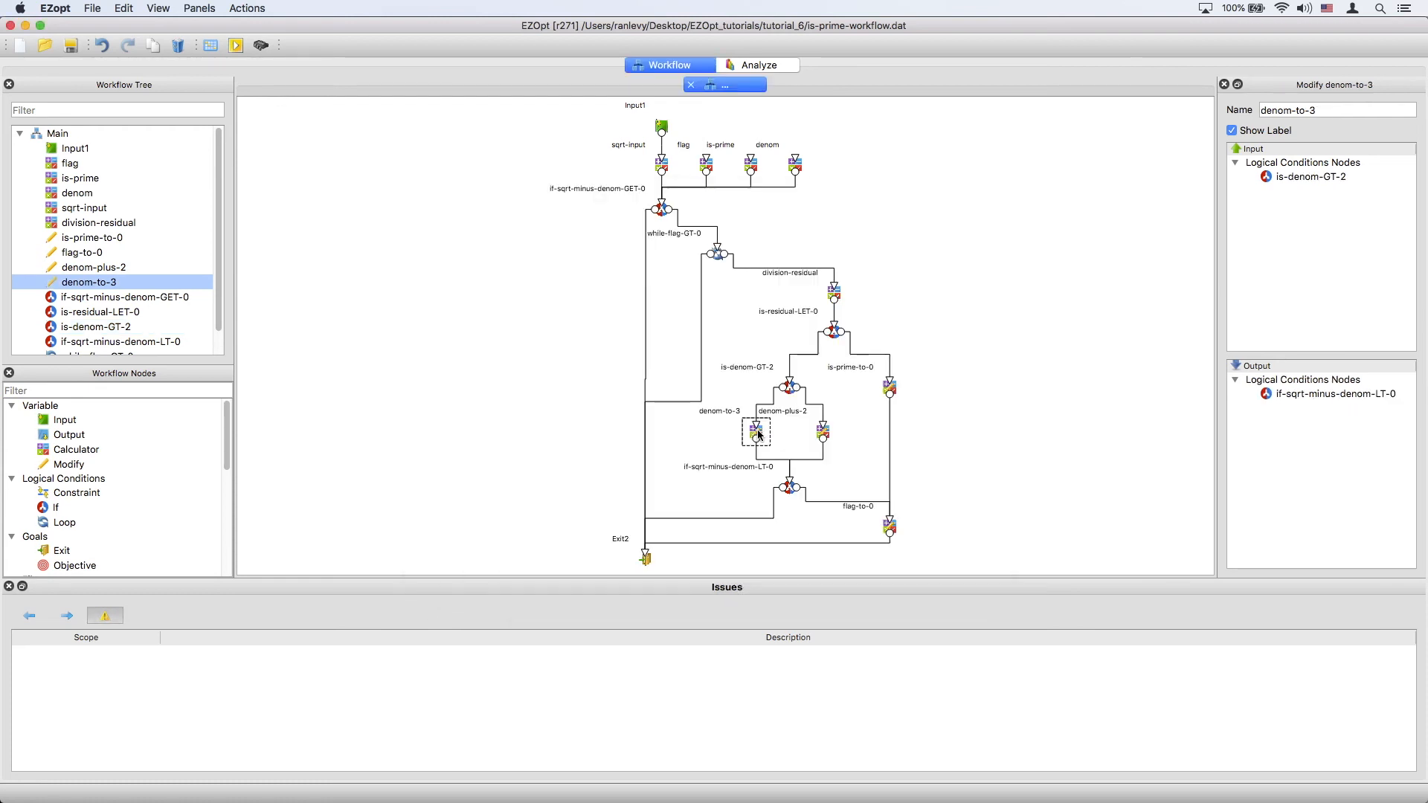
pyautogui.doubleClick(823, 432)
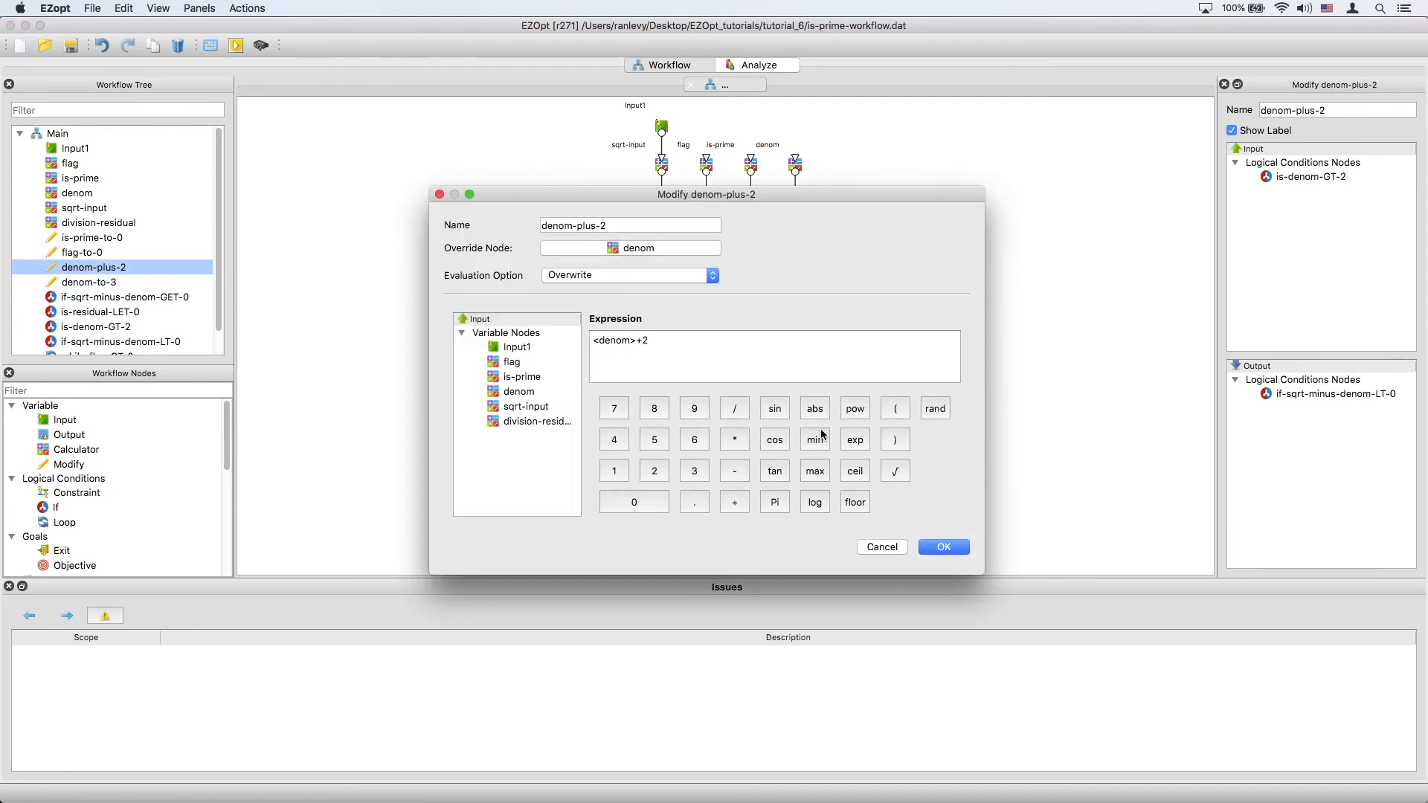
pyautogui.press('Escape')
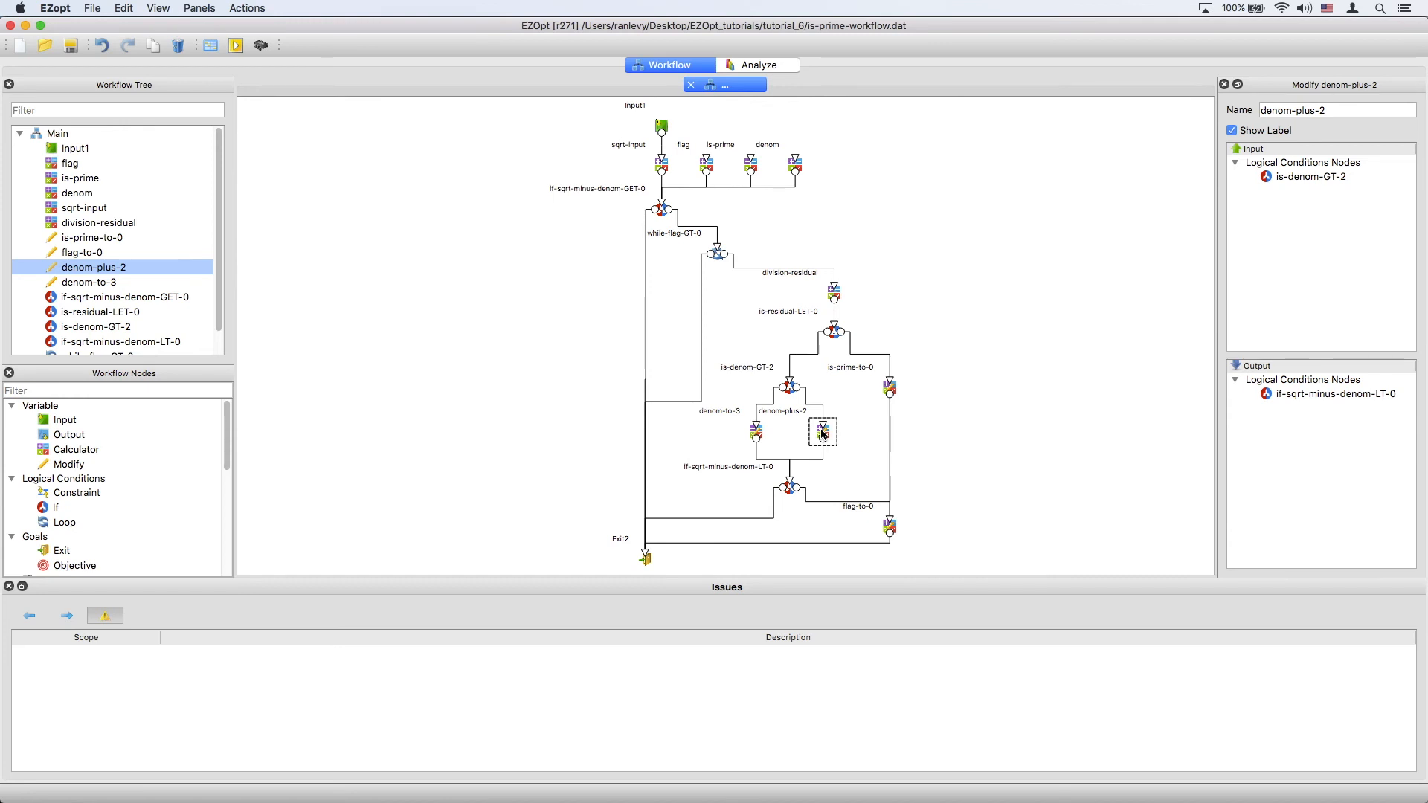
# Examine the if-sqrt-minus-denom-LT-0 pass condition, the flag-to-0 Modify node and the Exit2 connections.
pyautogui.doubleClick(790, 488)
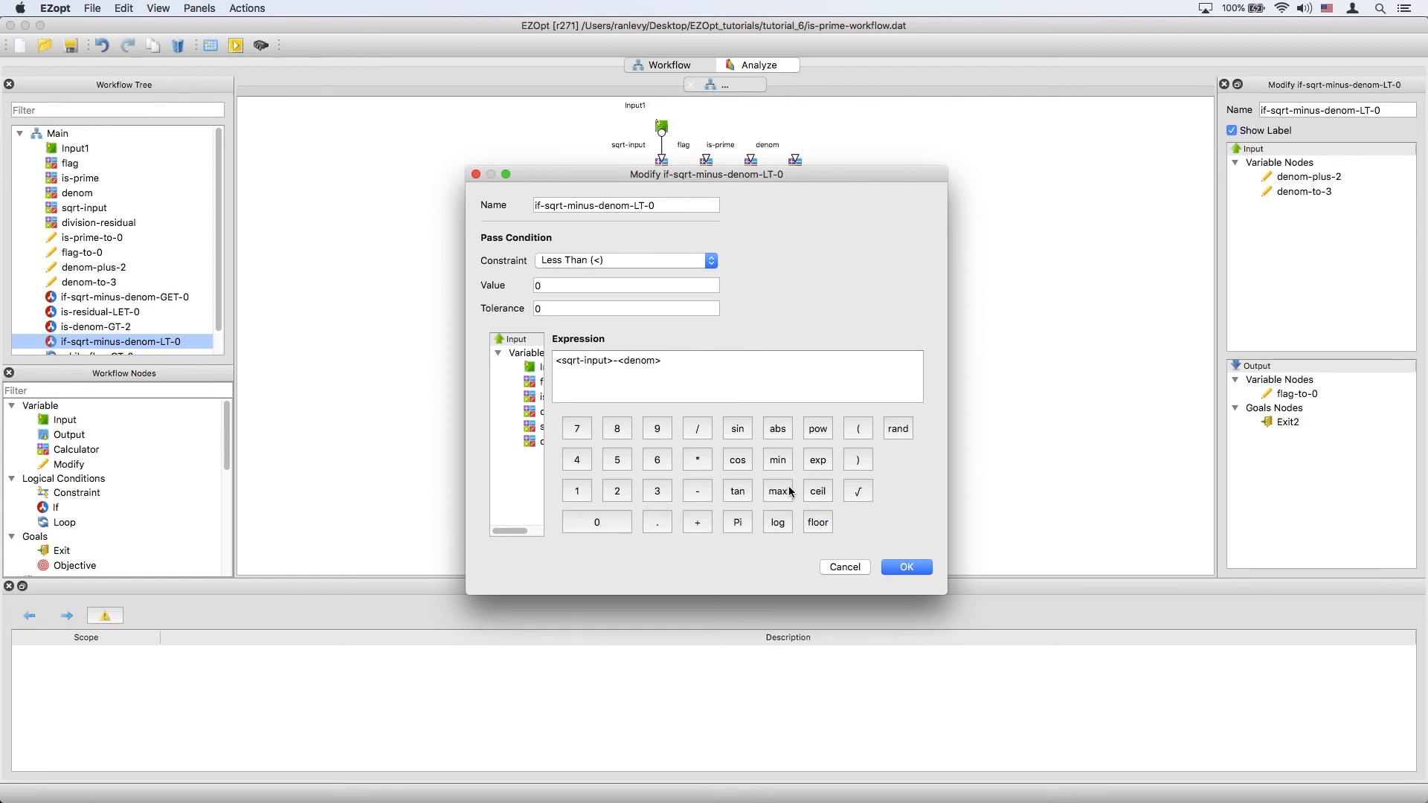
pyautogui.press('Escape')
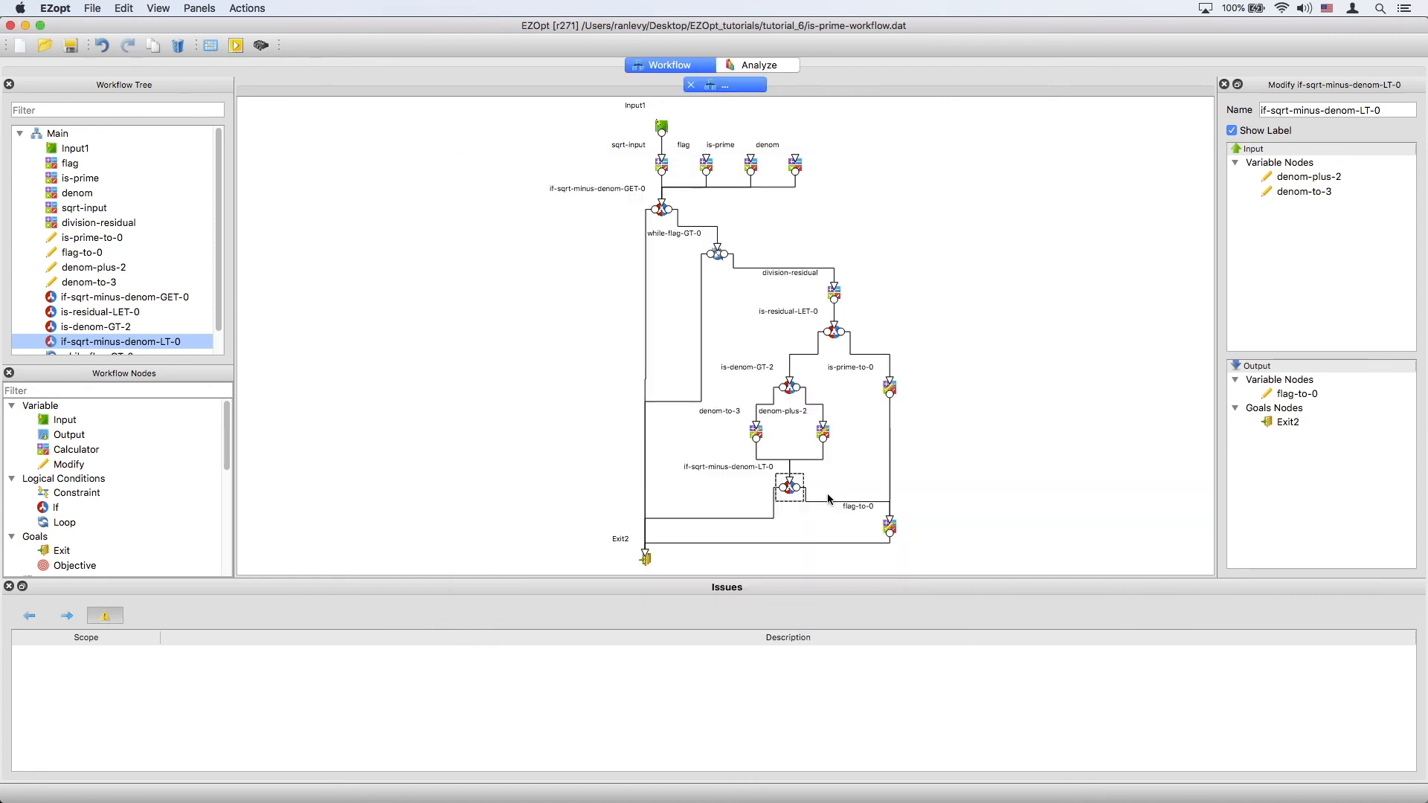
pyautogui.doubleClick(889, 527)
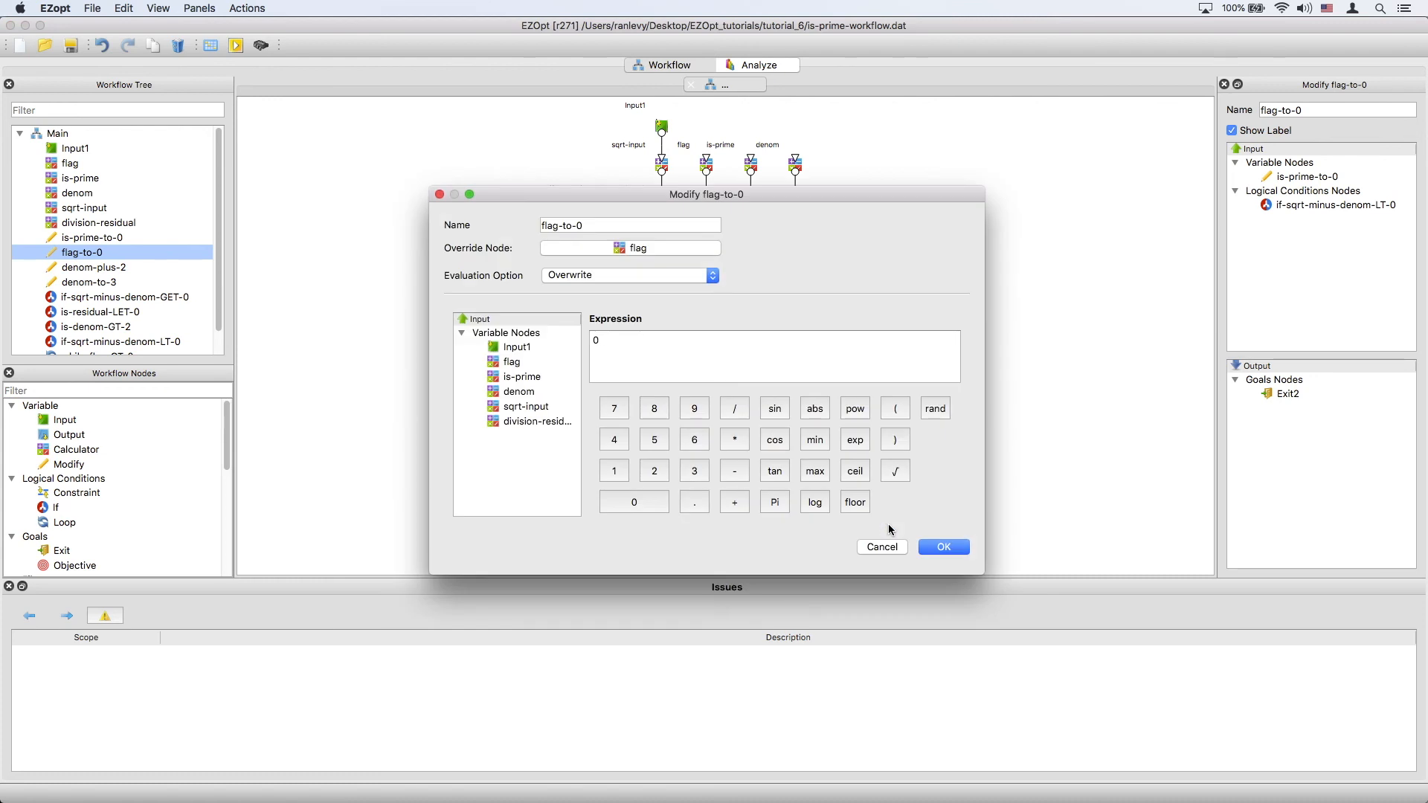
pyautogui.press('Escape')
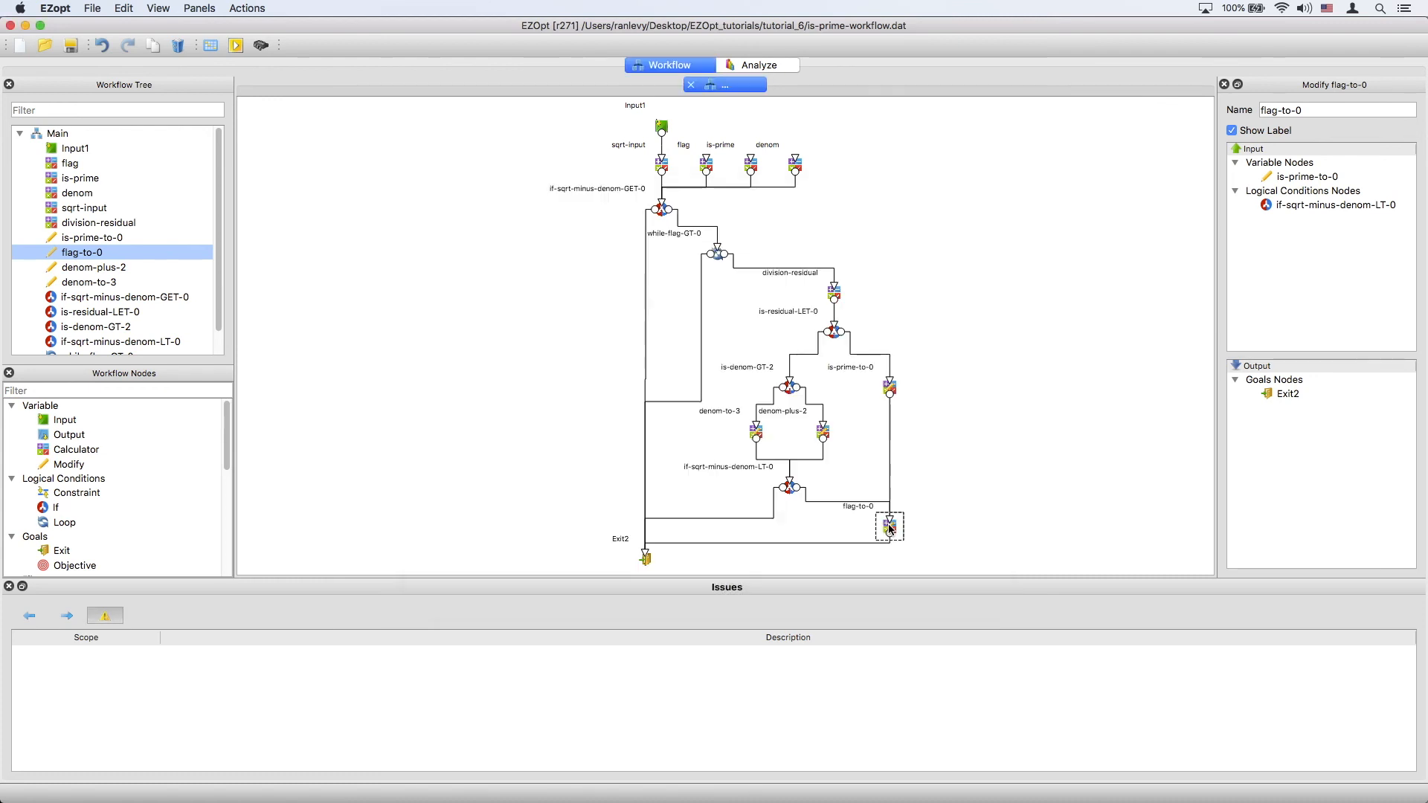
pyautogui.click(647, 559)
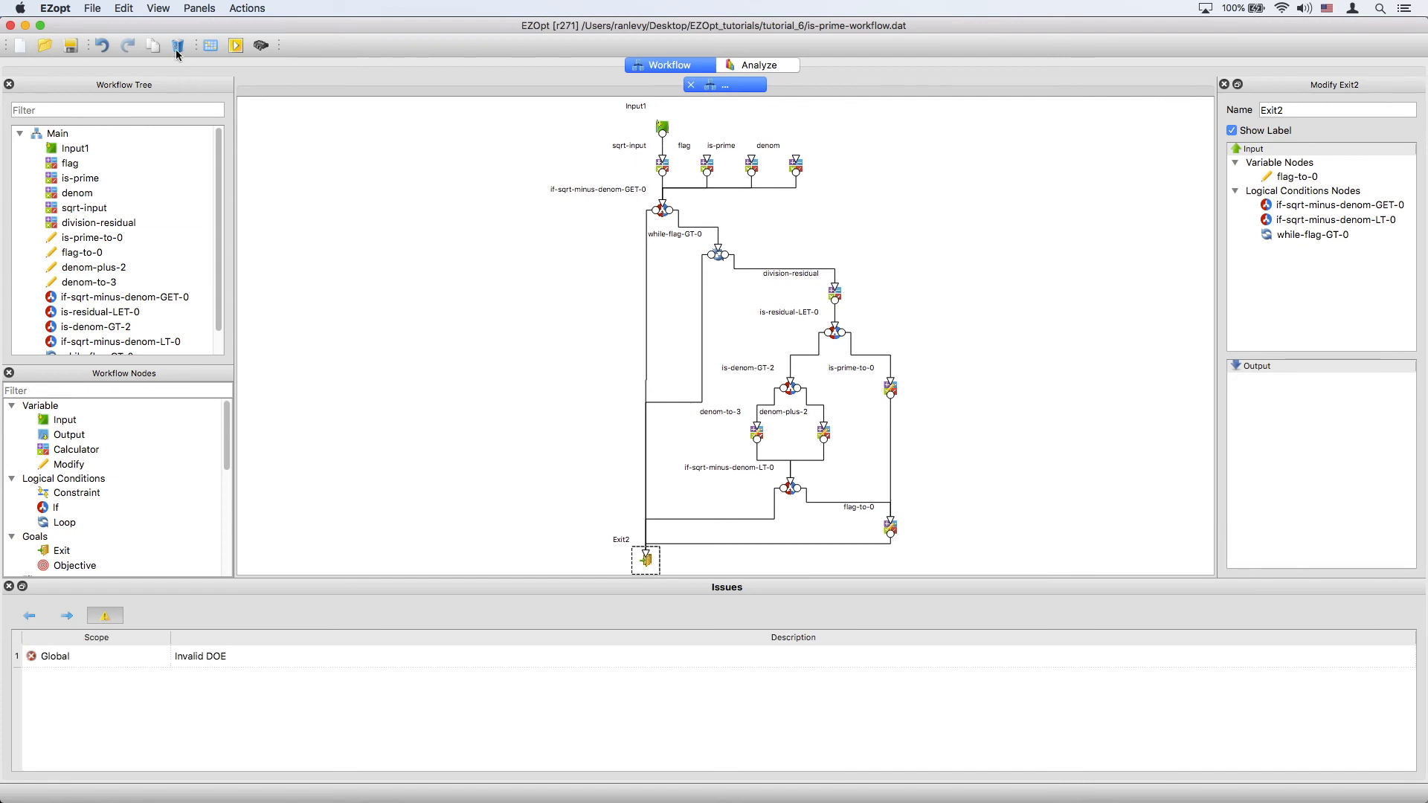
# Add a Latin Hypercube DOE sequence with 1 region and 1000 designs to the scheduler.
pyautogui.click(208, 46)
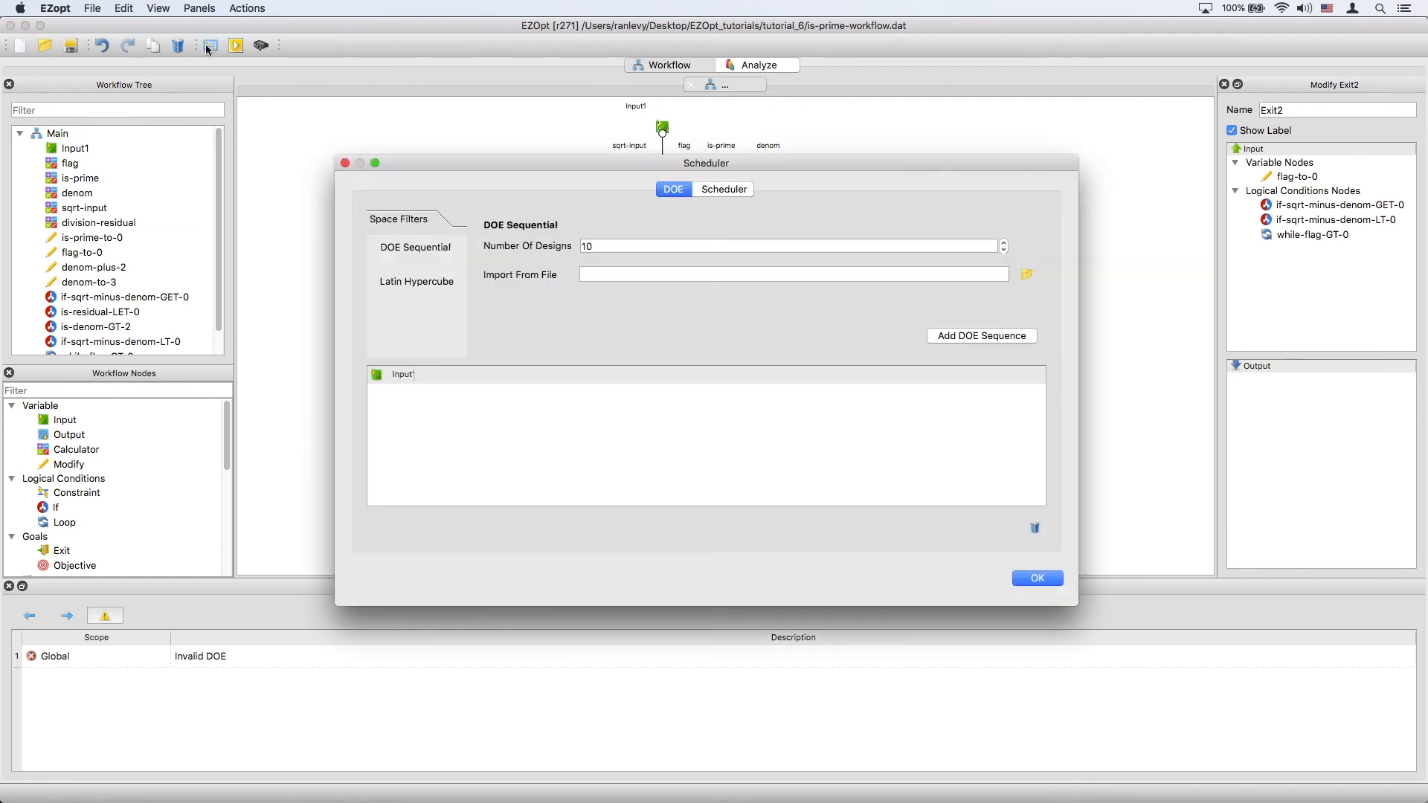
pyautogui.click(415, 281)
pyautogui.click(772, 248)
pyautogui.doubleClick(772, 247)
pyautogui.write('1')
pyautogui.click(783, 269)
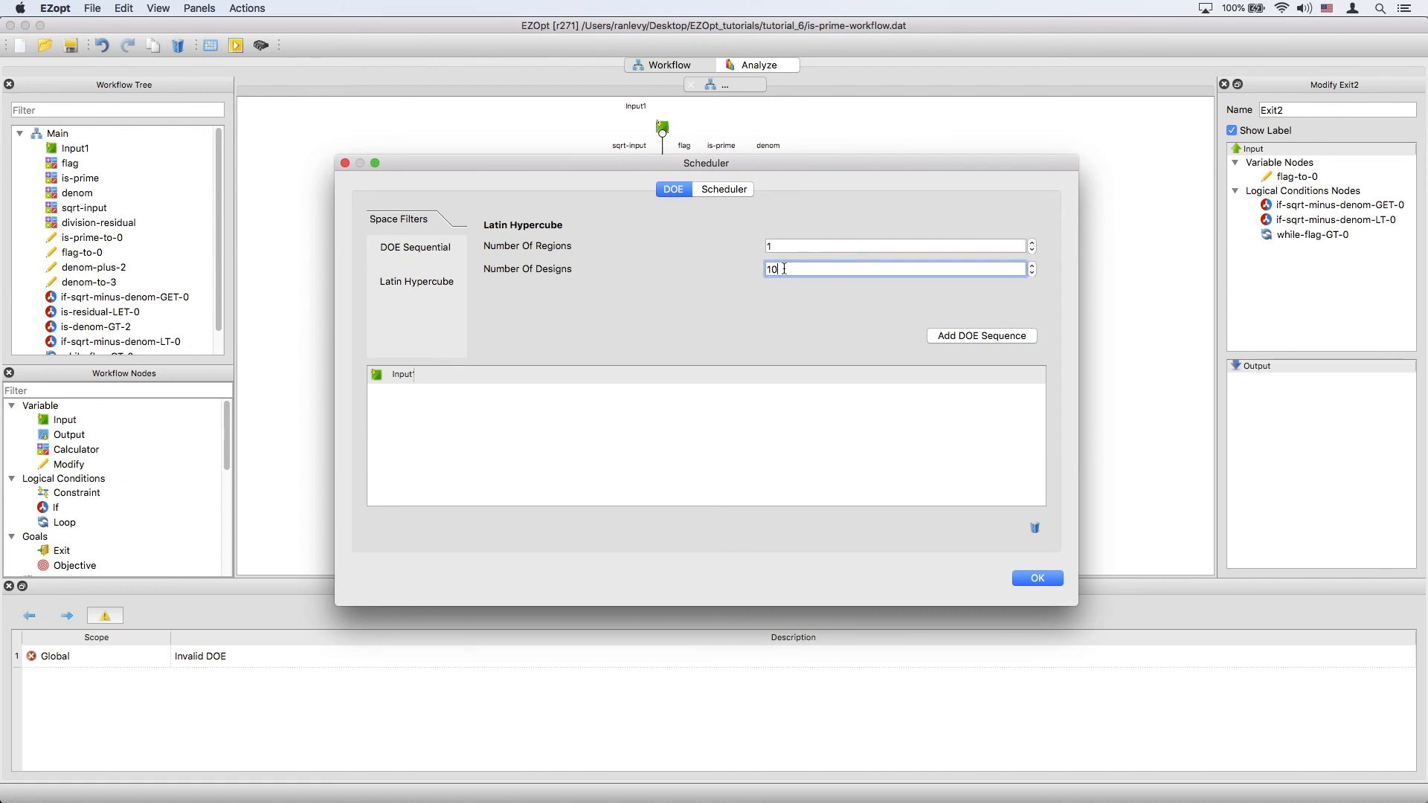
pyautogui.write('00')
pyautogui.click(969, 337)
pyautogui.moveTo(1040, 375); pyautogui.dragTo(1043, 498)
pyautogui.click(1046, 578)
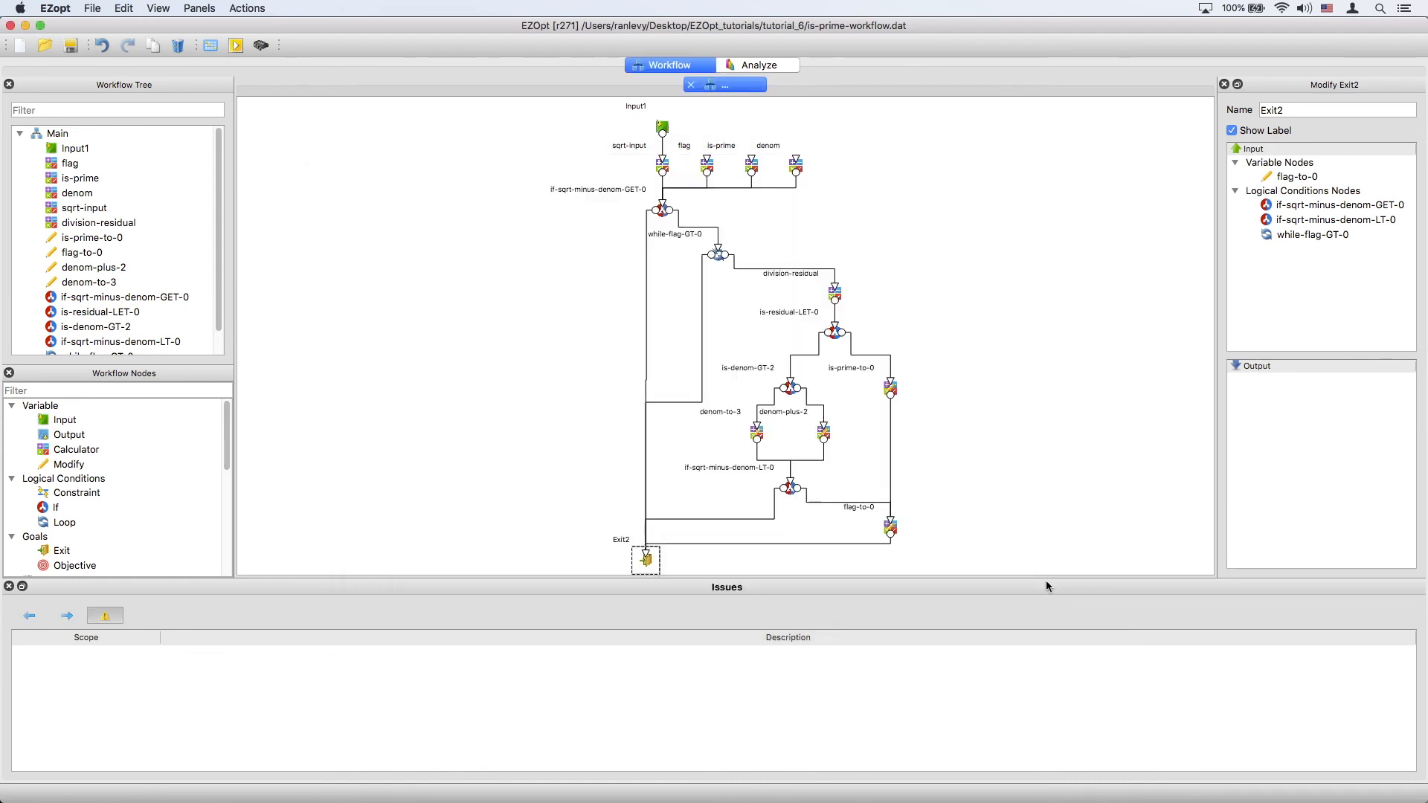
# Run the is-prime workflow in a new folder.
pyautogui.click(232, 46)
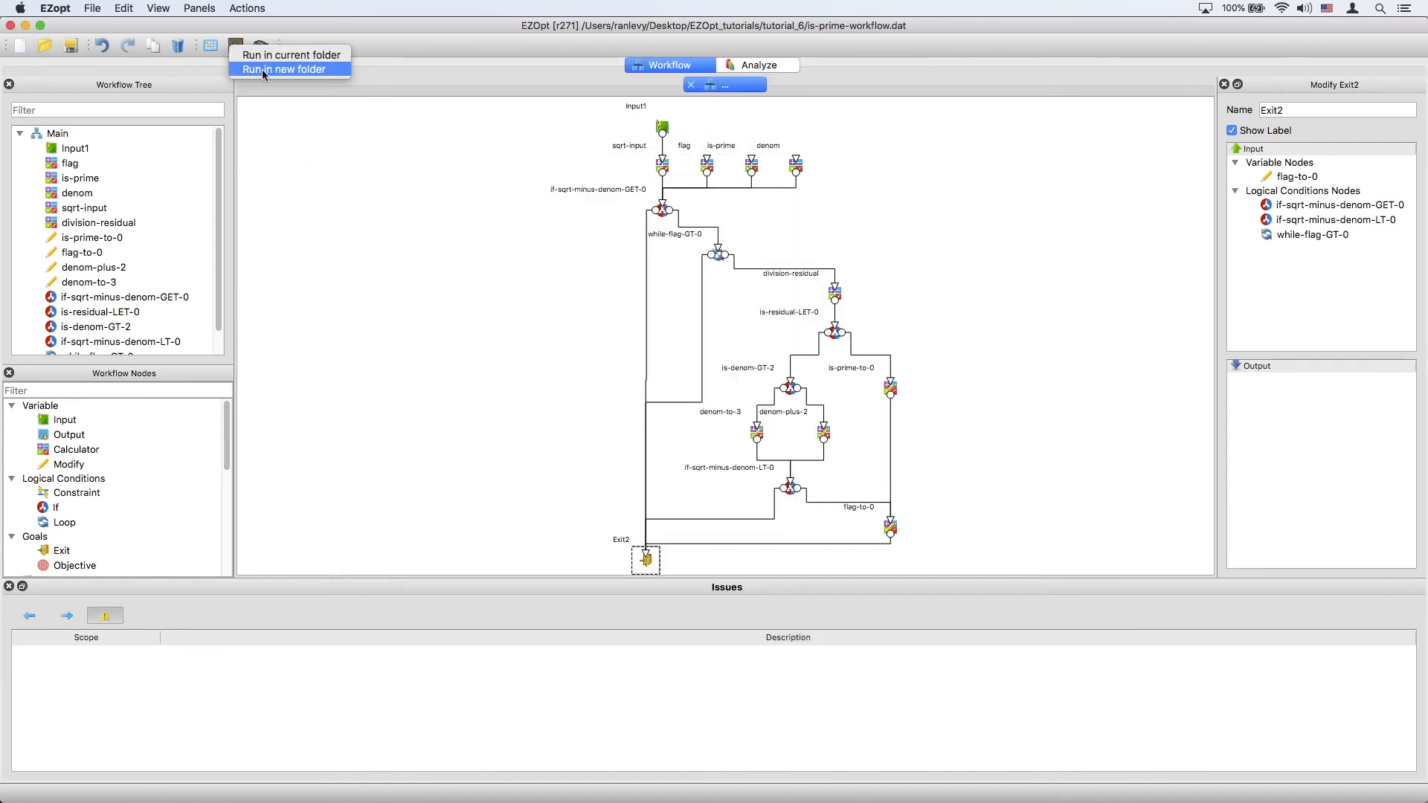
pyautogui.click(256, 72)
pyautogui.click(996, 450)
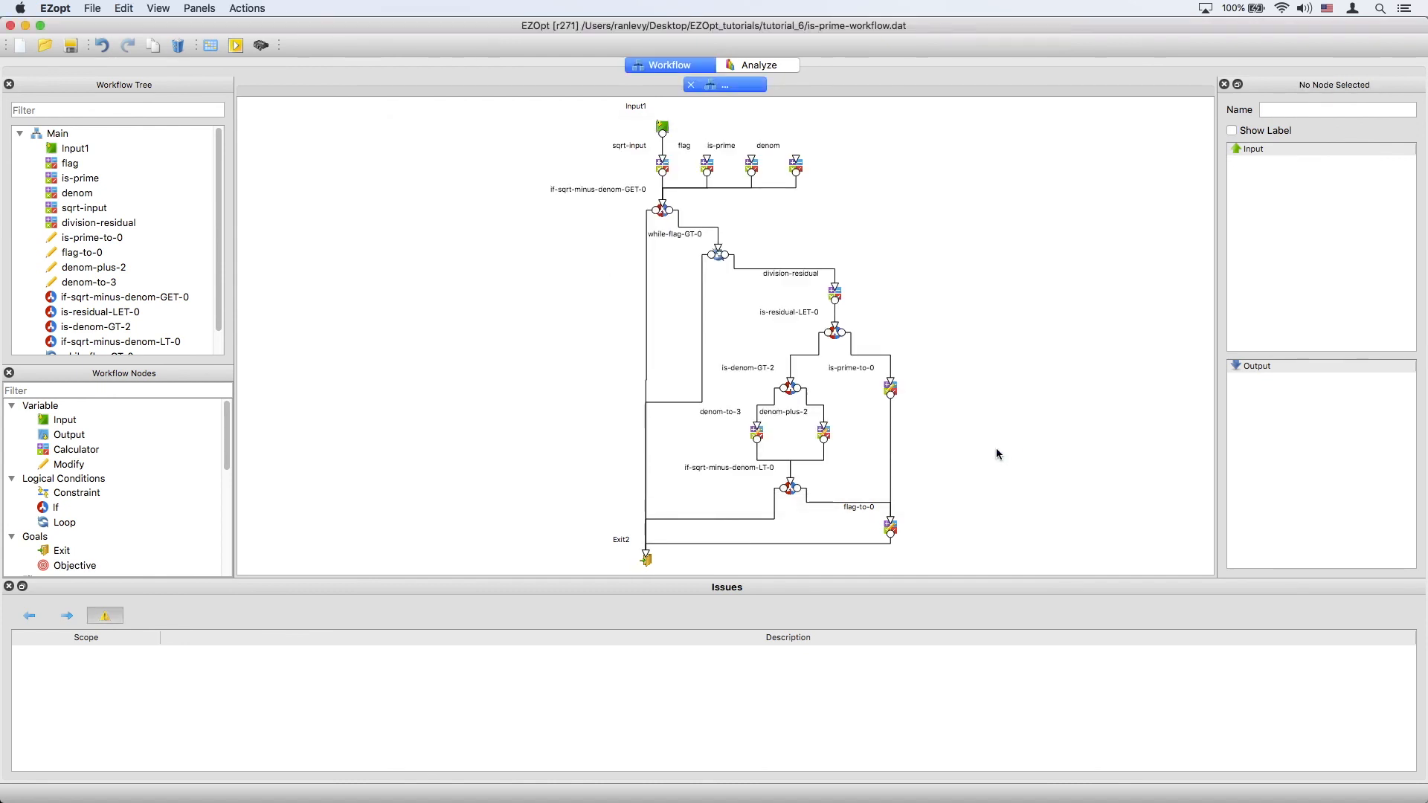
# Enlarge the Case 1 main results table in the analysis view and display full column names.
pyautogui.click(777, 66)
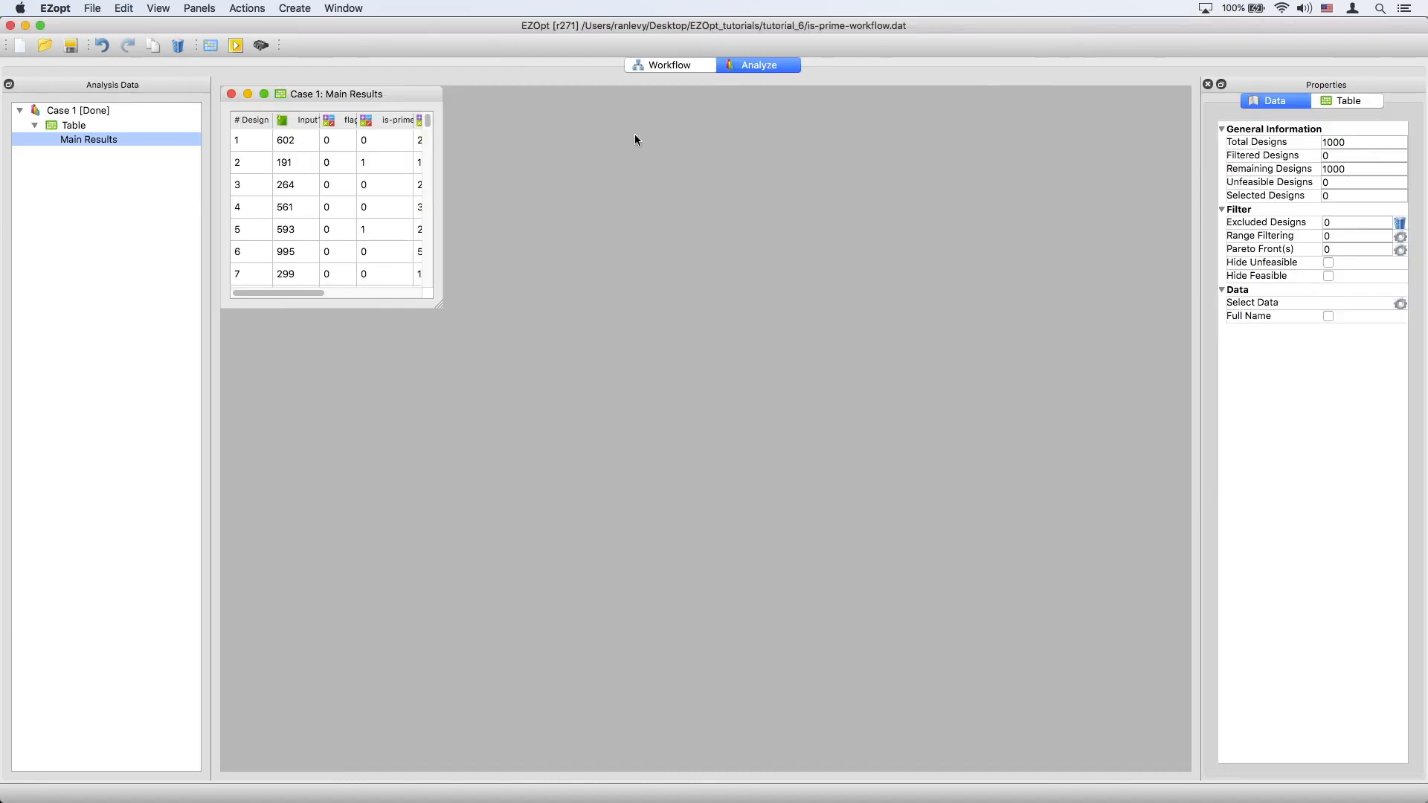
pyautogui.moveTo(440, 307); pyautogui.dragTo(995, 772)
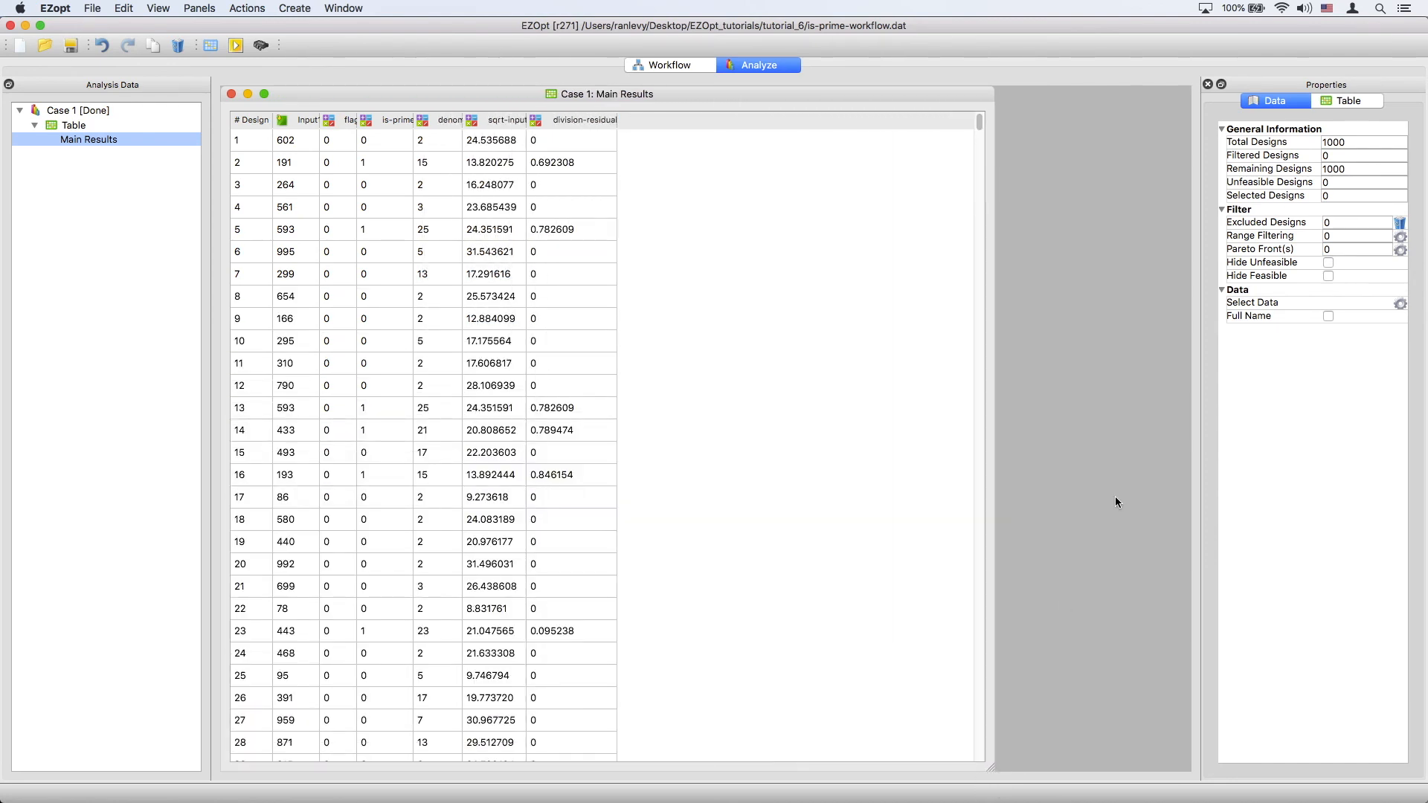
pyautogui.click(1328, 316)
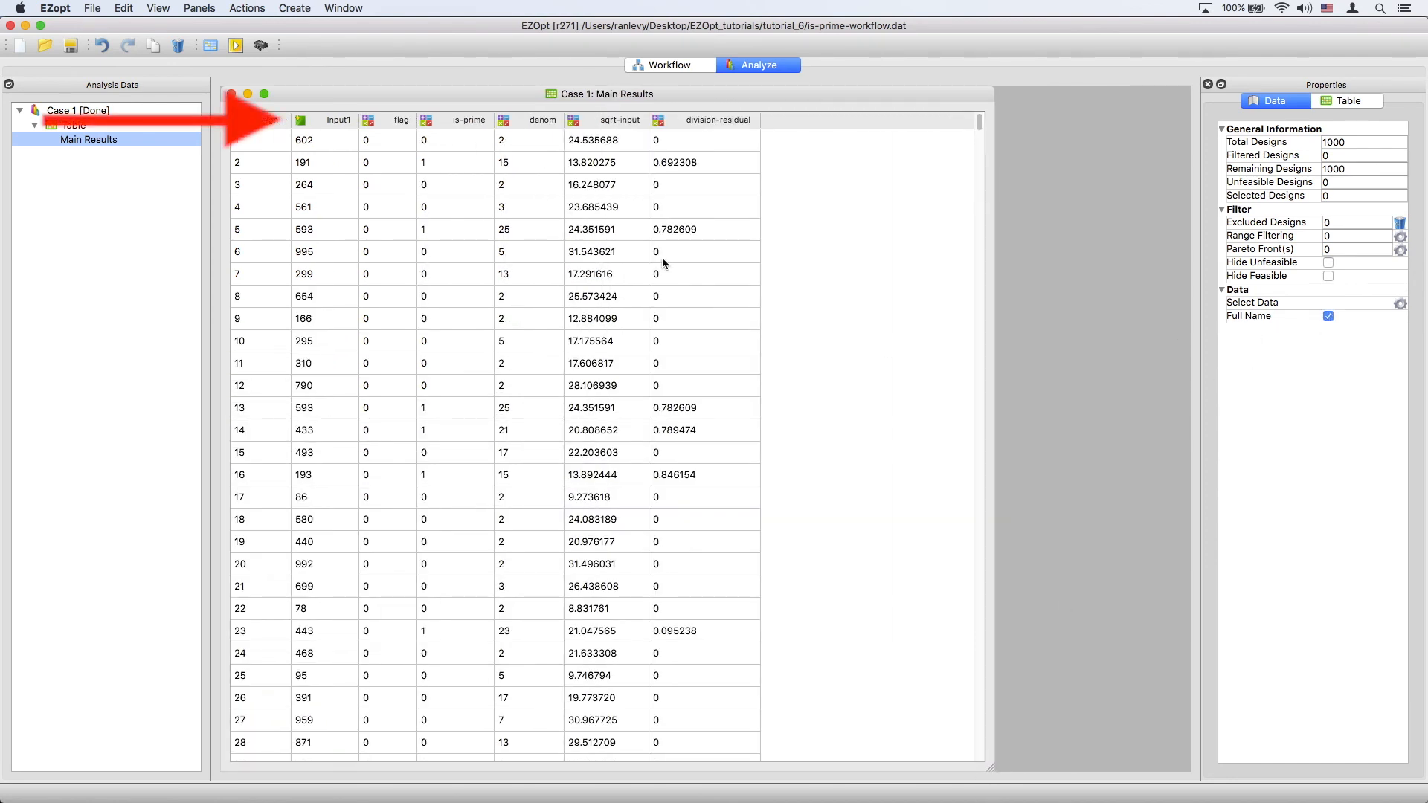
# Sort the main results by Input1 in ascending order and review the is-prime values down the table.
pyautogui.click(325, 121)
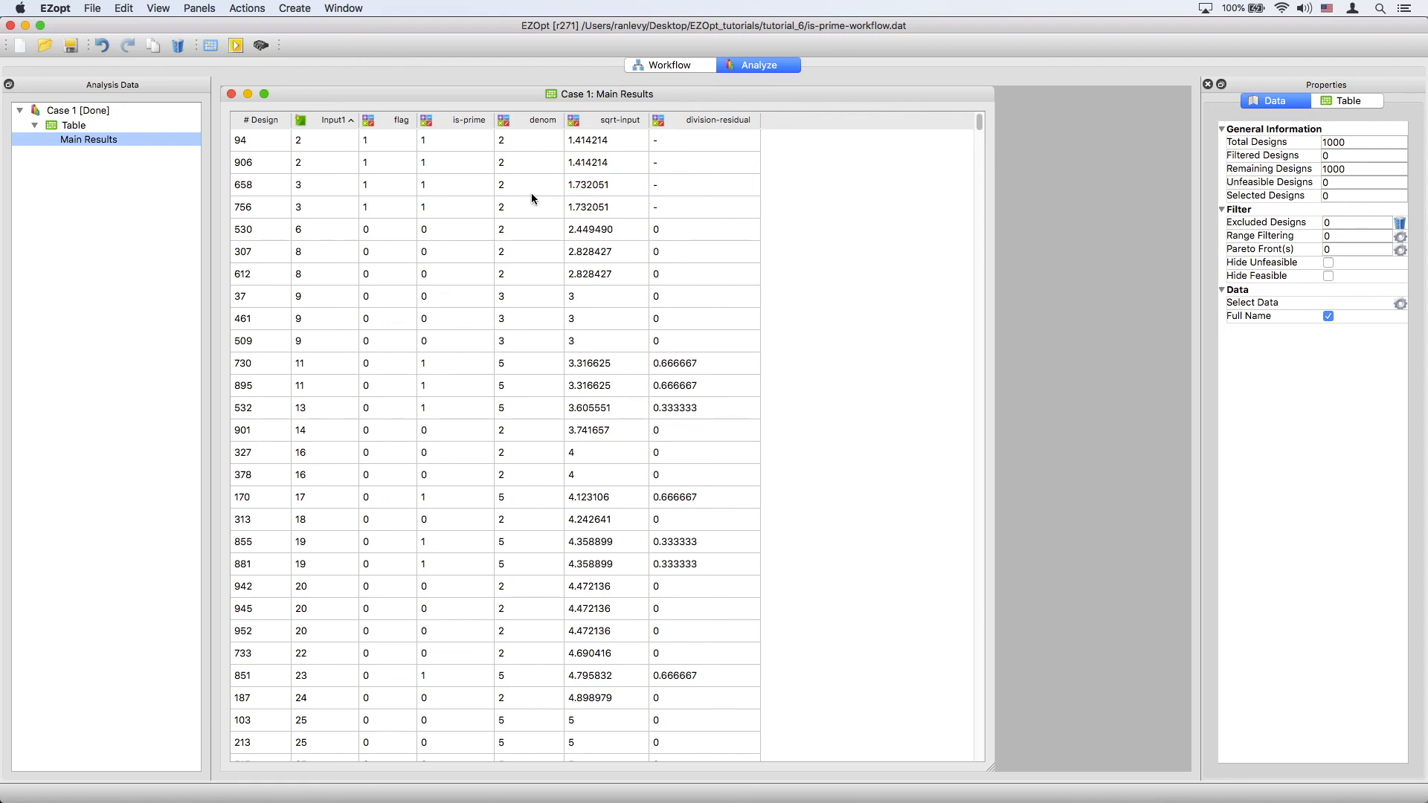
pyautogui.scroll(-3, 565, 254)
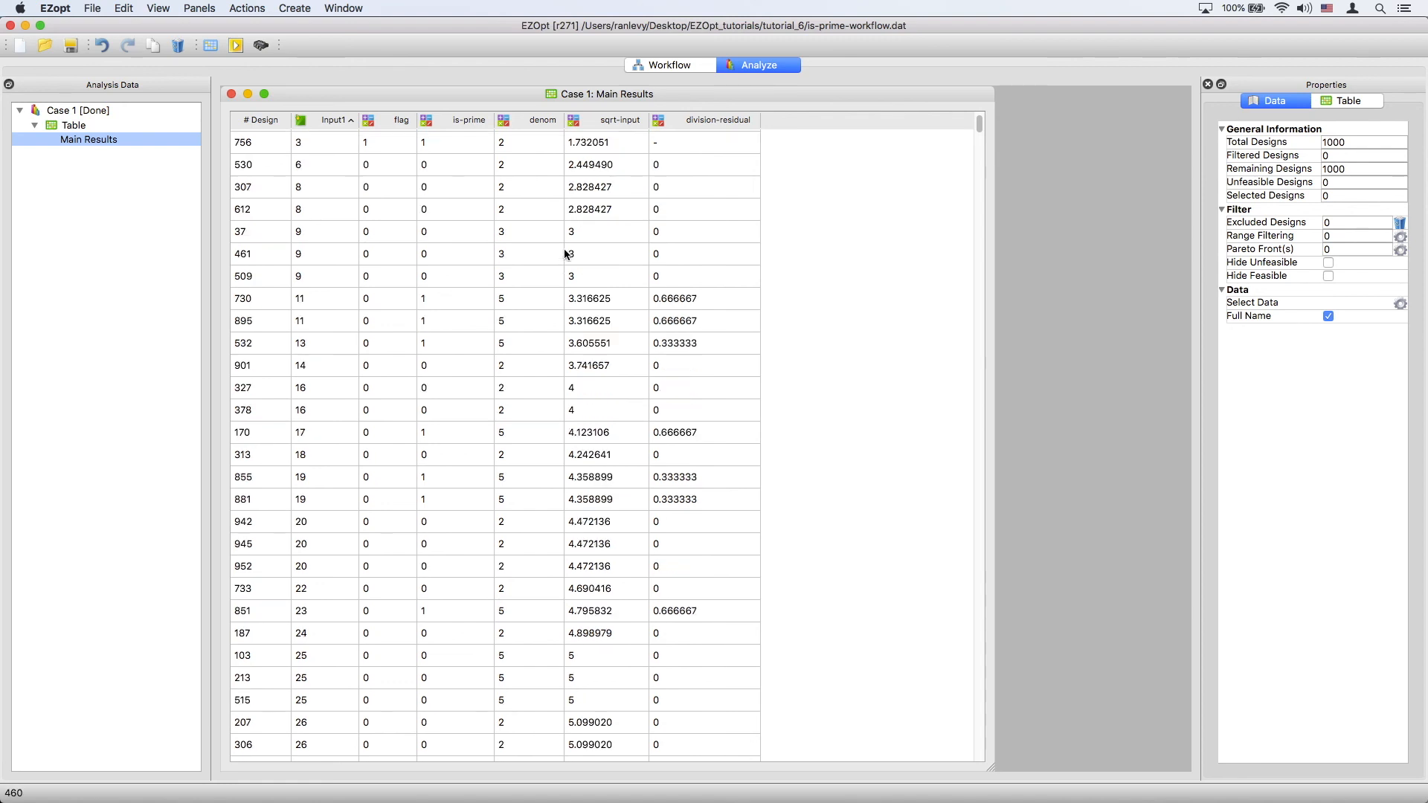
pyautogui.scroll(-12, 565, 254)
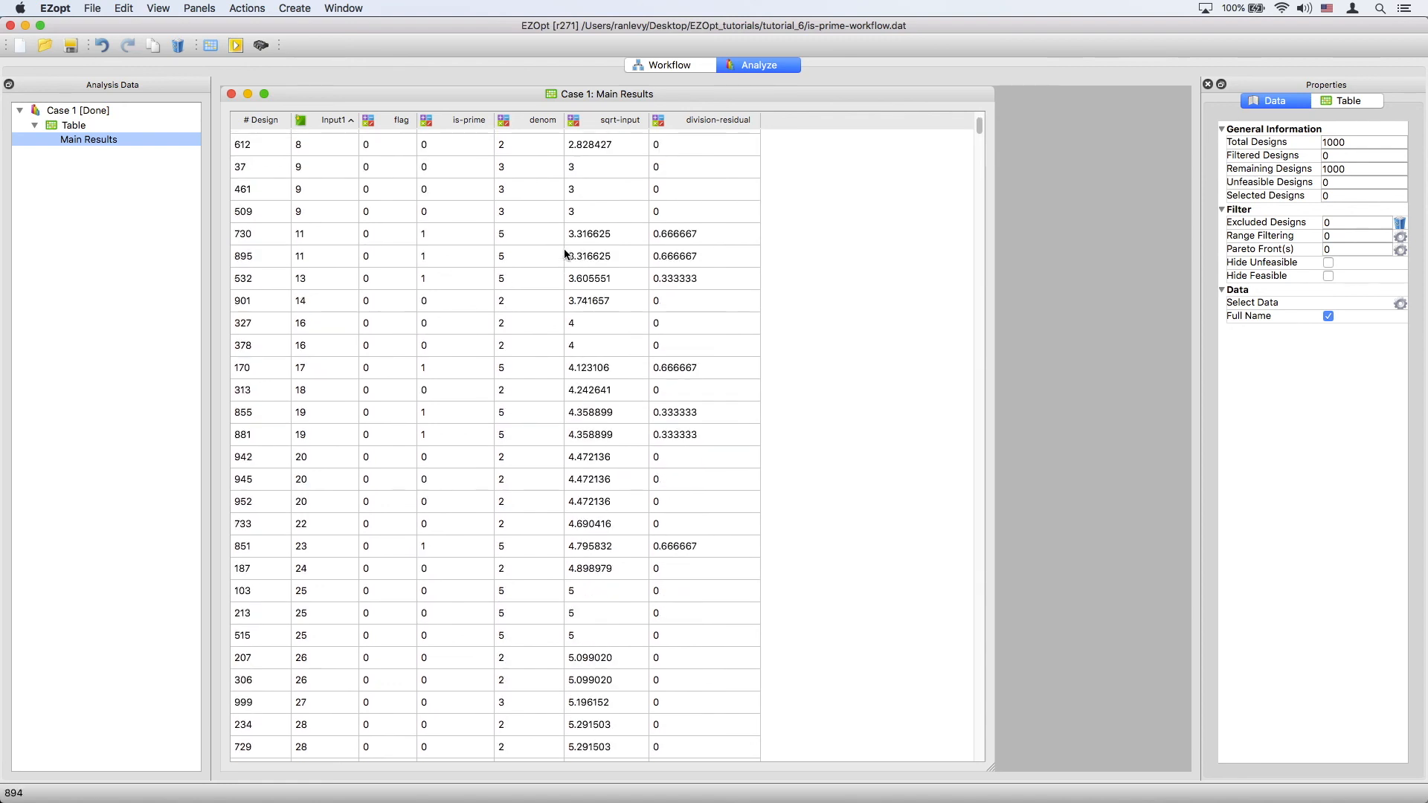
pyautogui.scroll(-20, 565, 254)
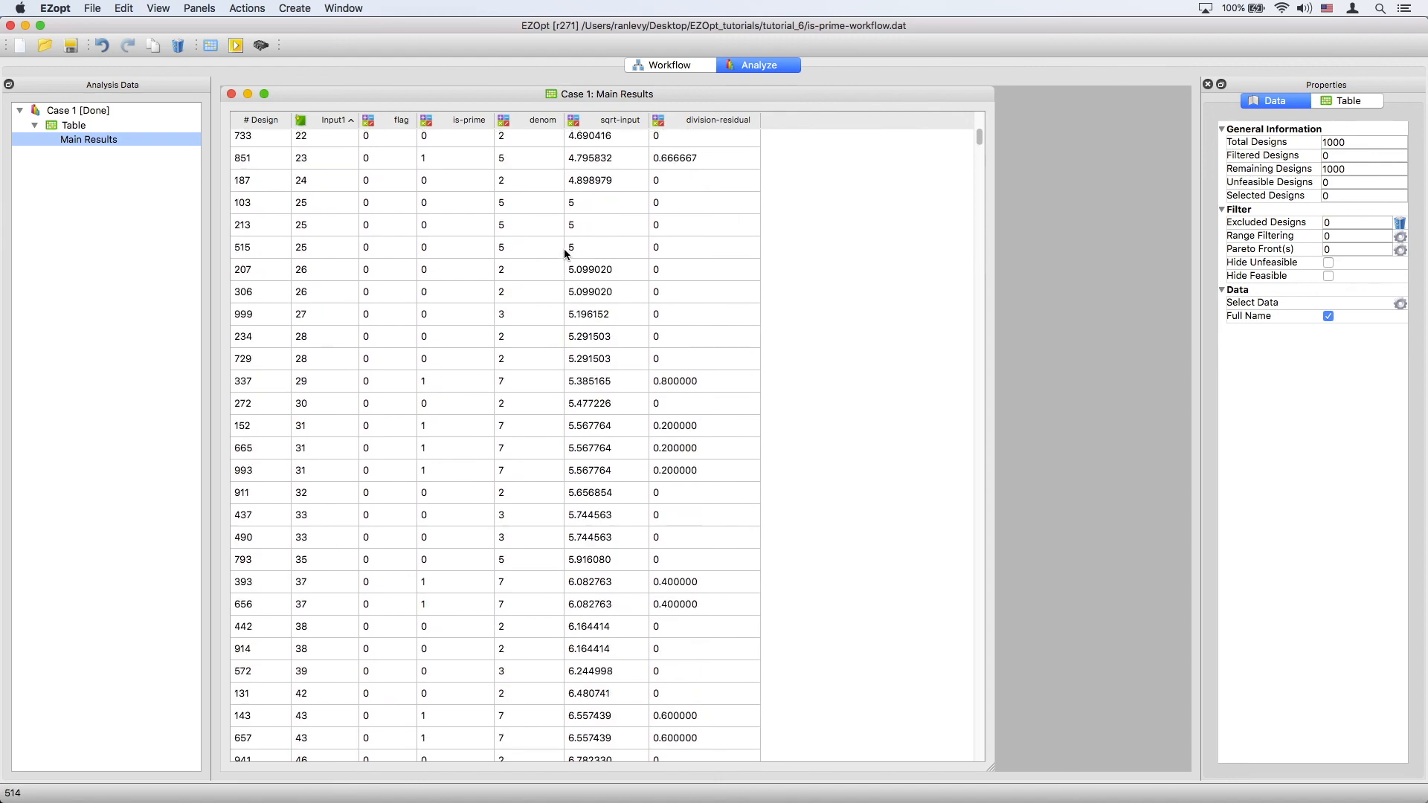
pyautogui.scroll(-15, 565, 254)
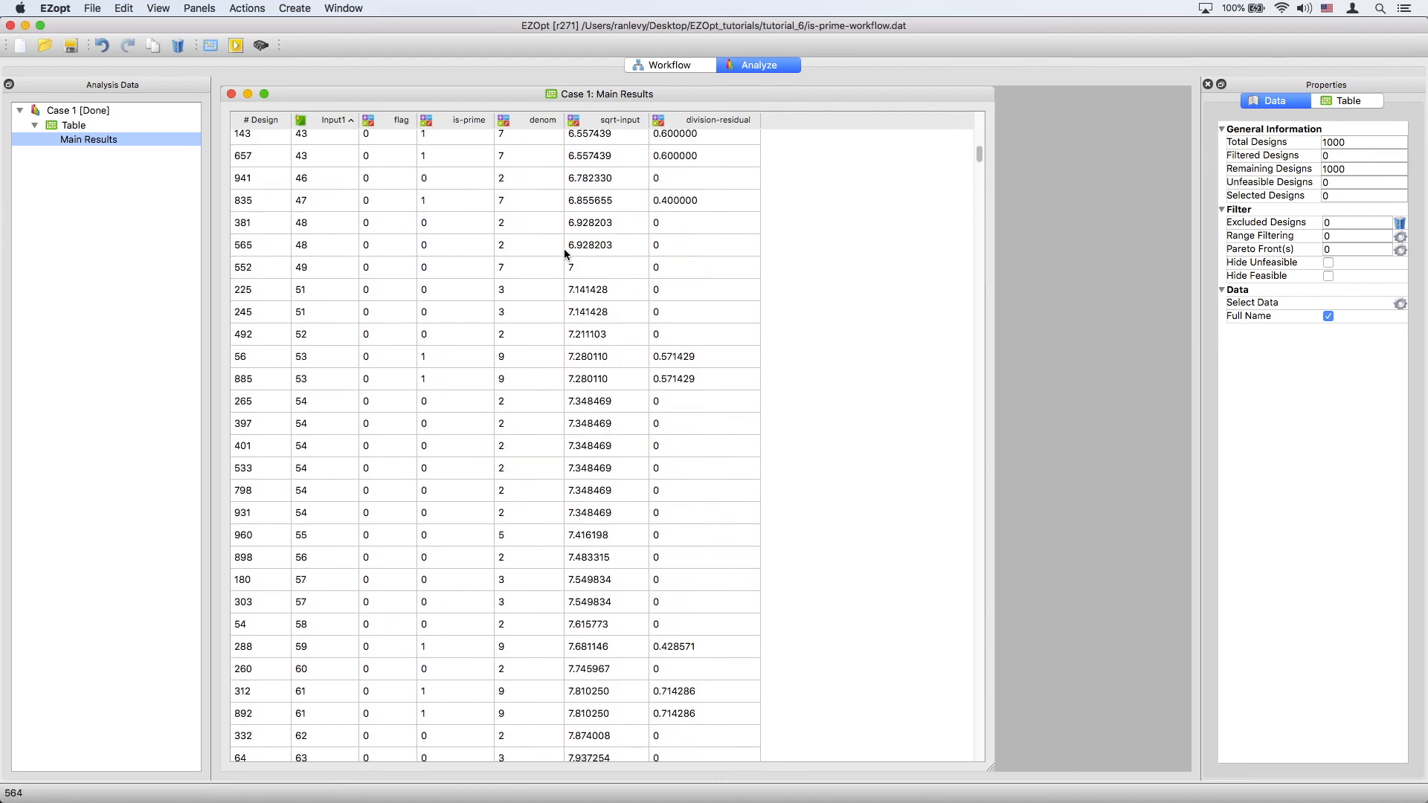
pyautogui.scroll(-20, 565, 253)
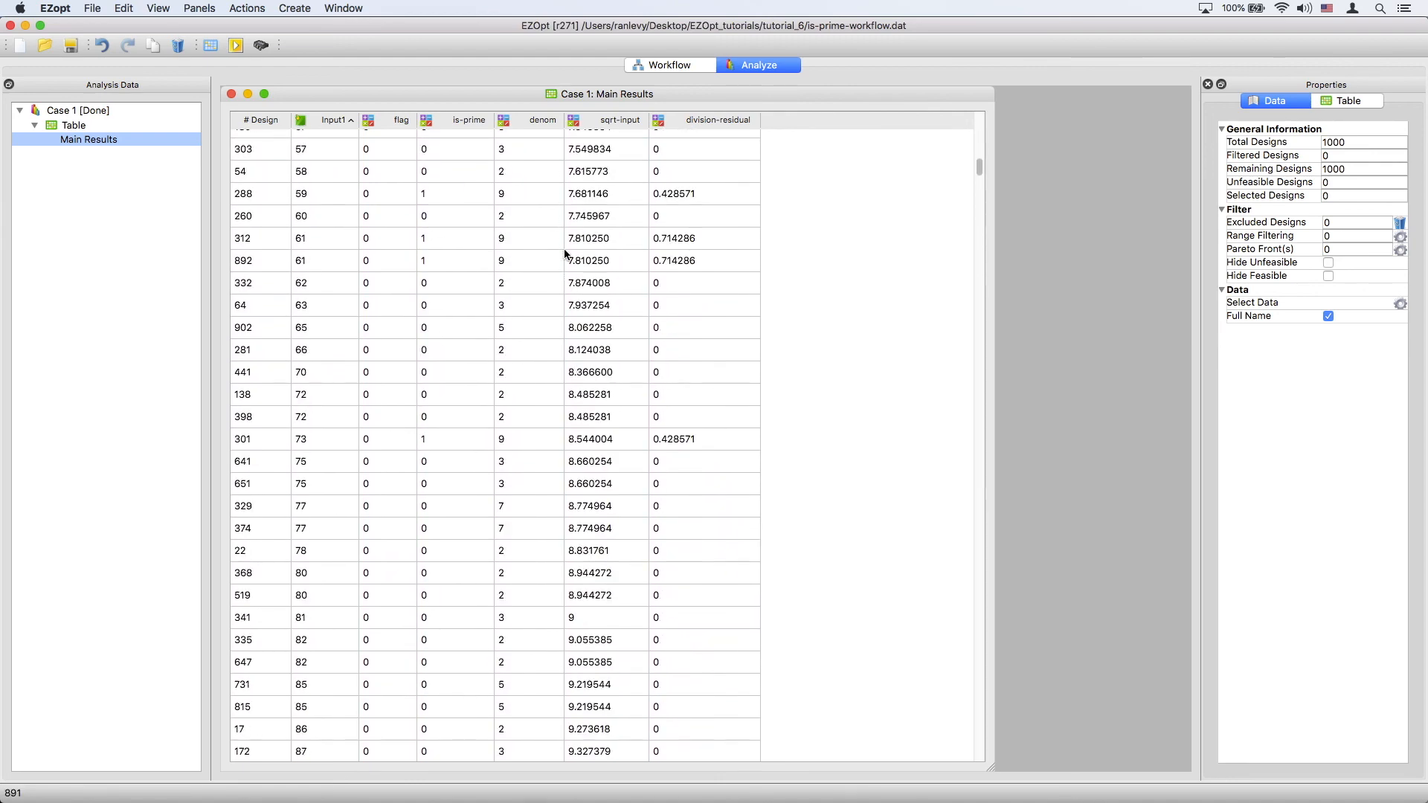
pyautogui.scroll(-20, 565, 254)
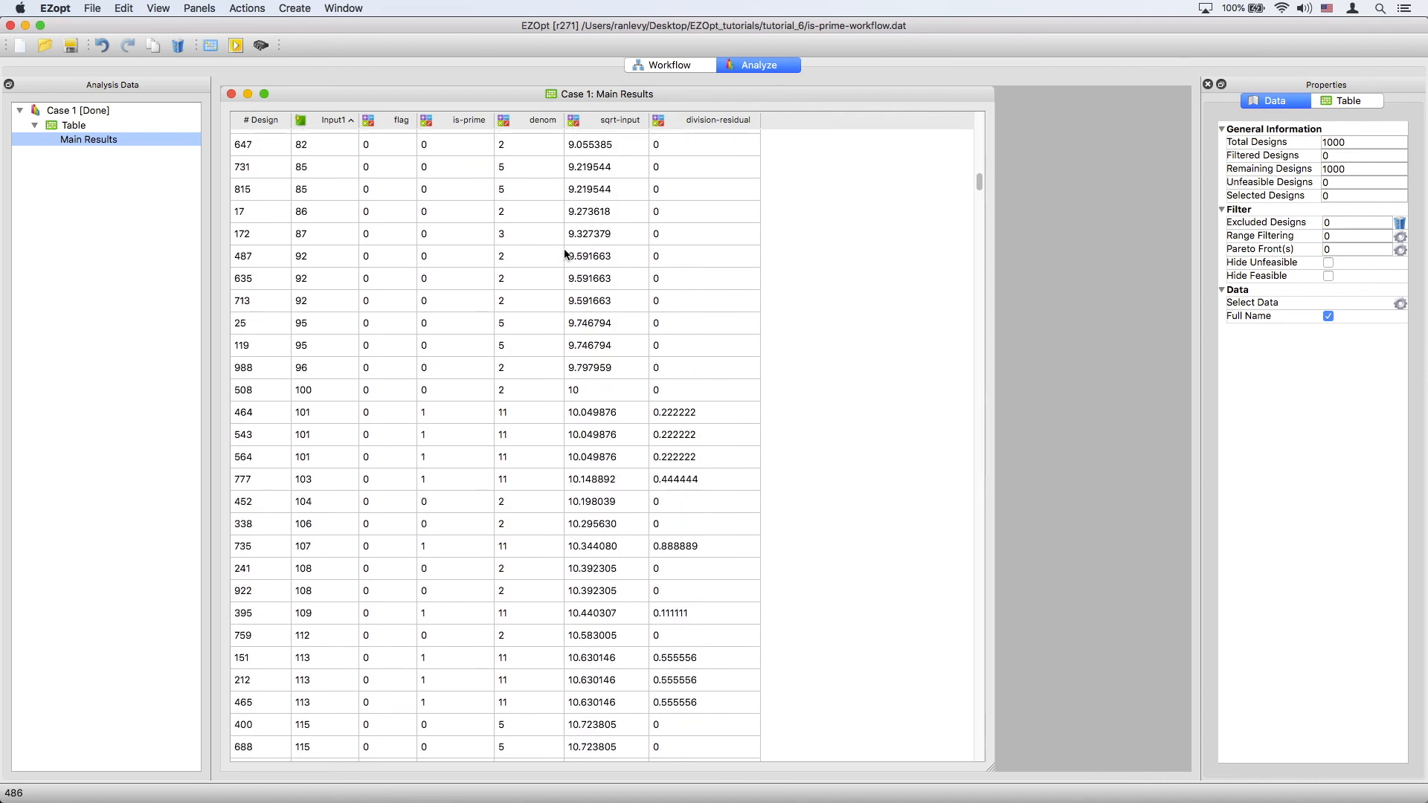
pyautogui.scroll(-17, 565, 254)
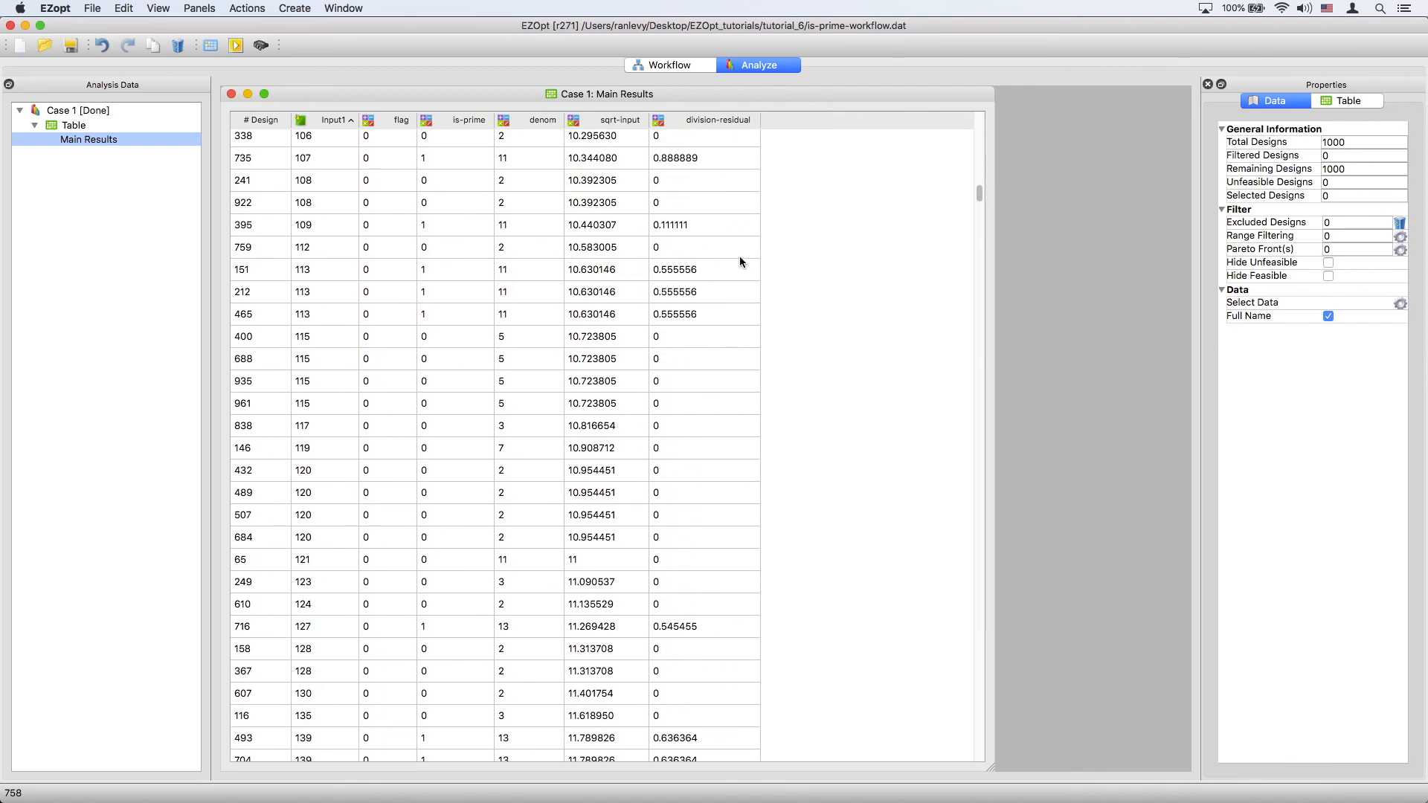
pyautogui.moveTo(978, 196); pyautogui.dragTo(957, 110)
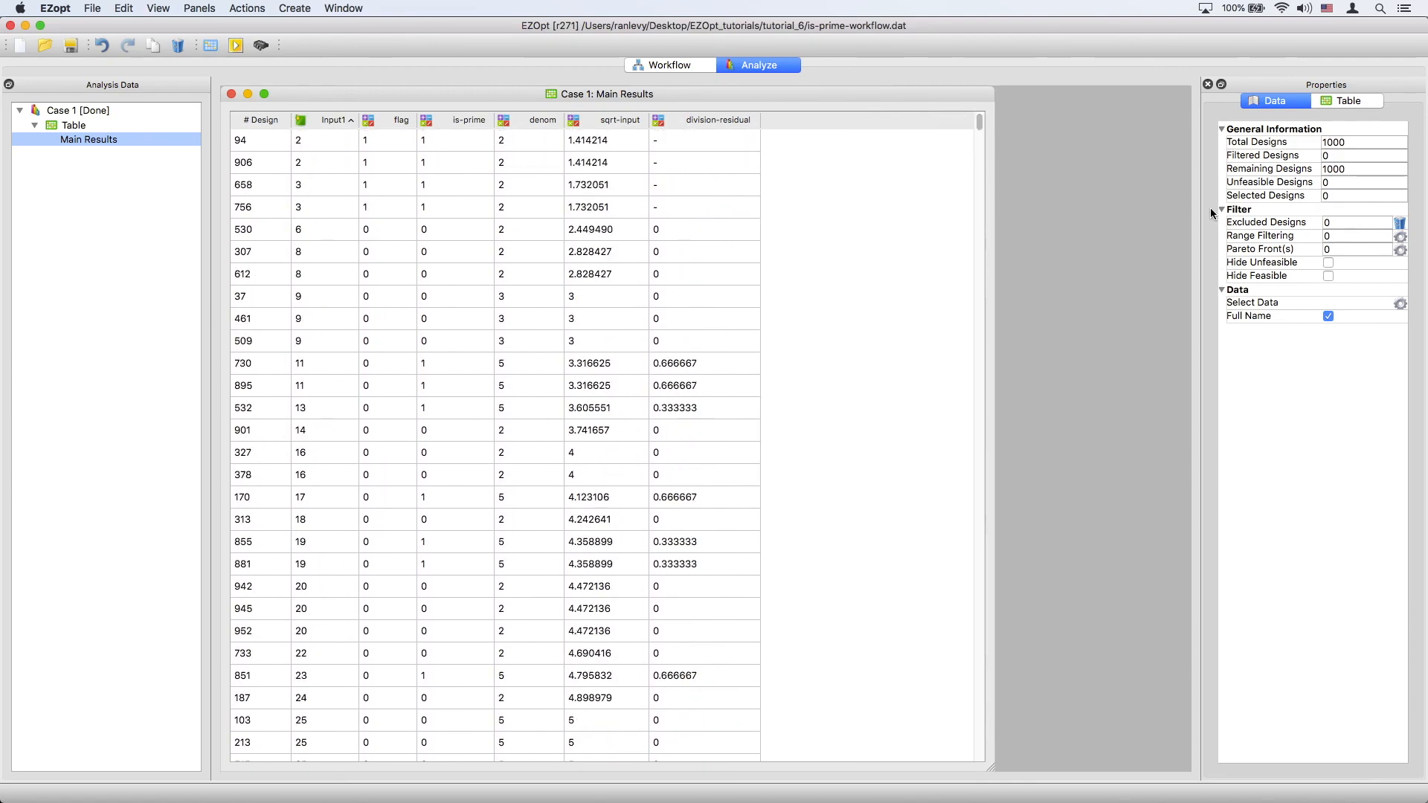
# Add a range filter on the is-prime node value with a minimum of 1 and look through the remaining designs.
pyautogui.click(1401, 238)
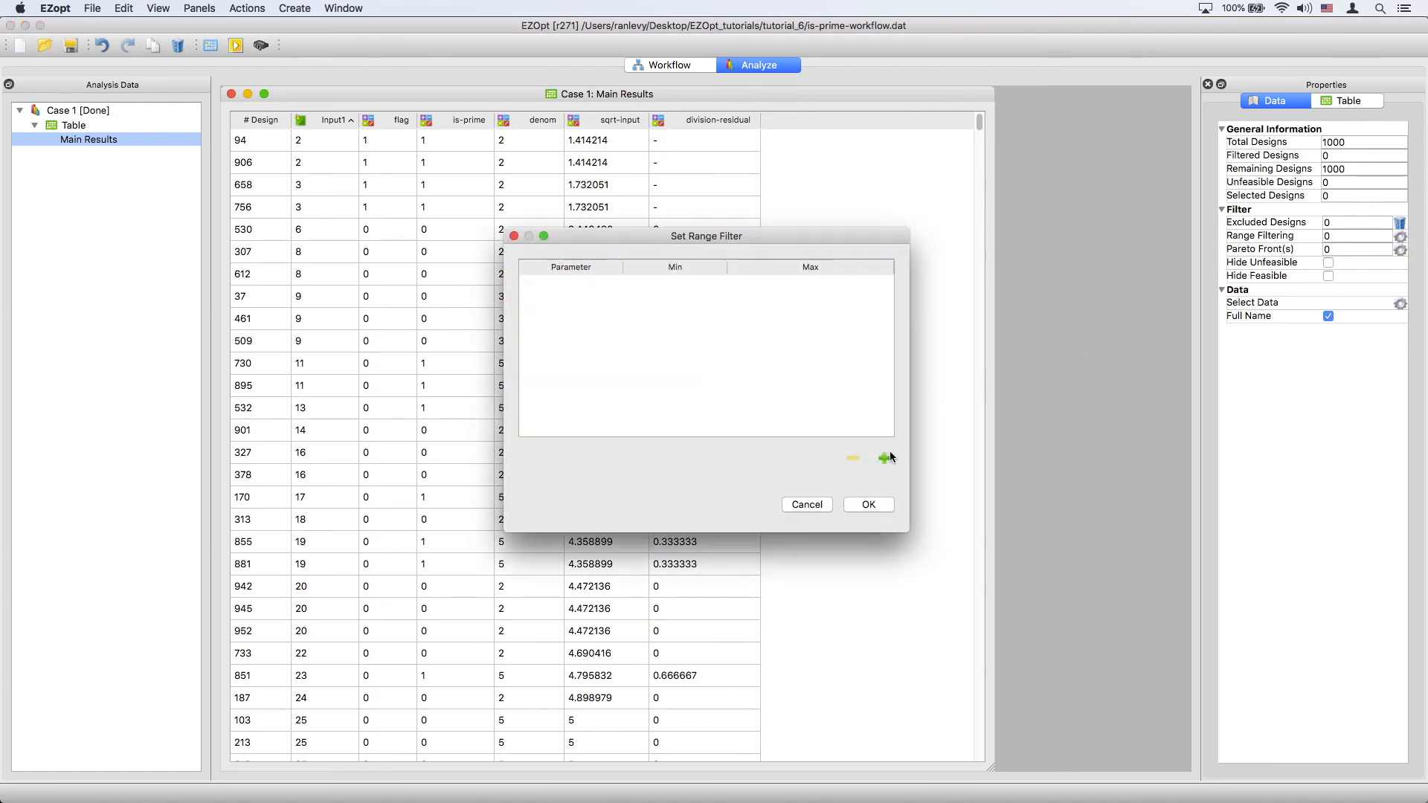
pyautogui.click(884, 458)
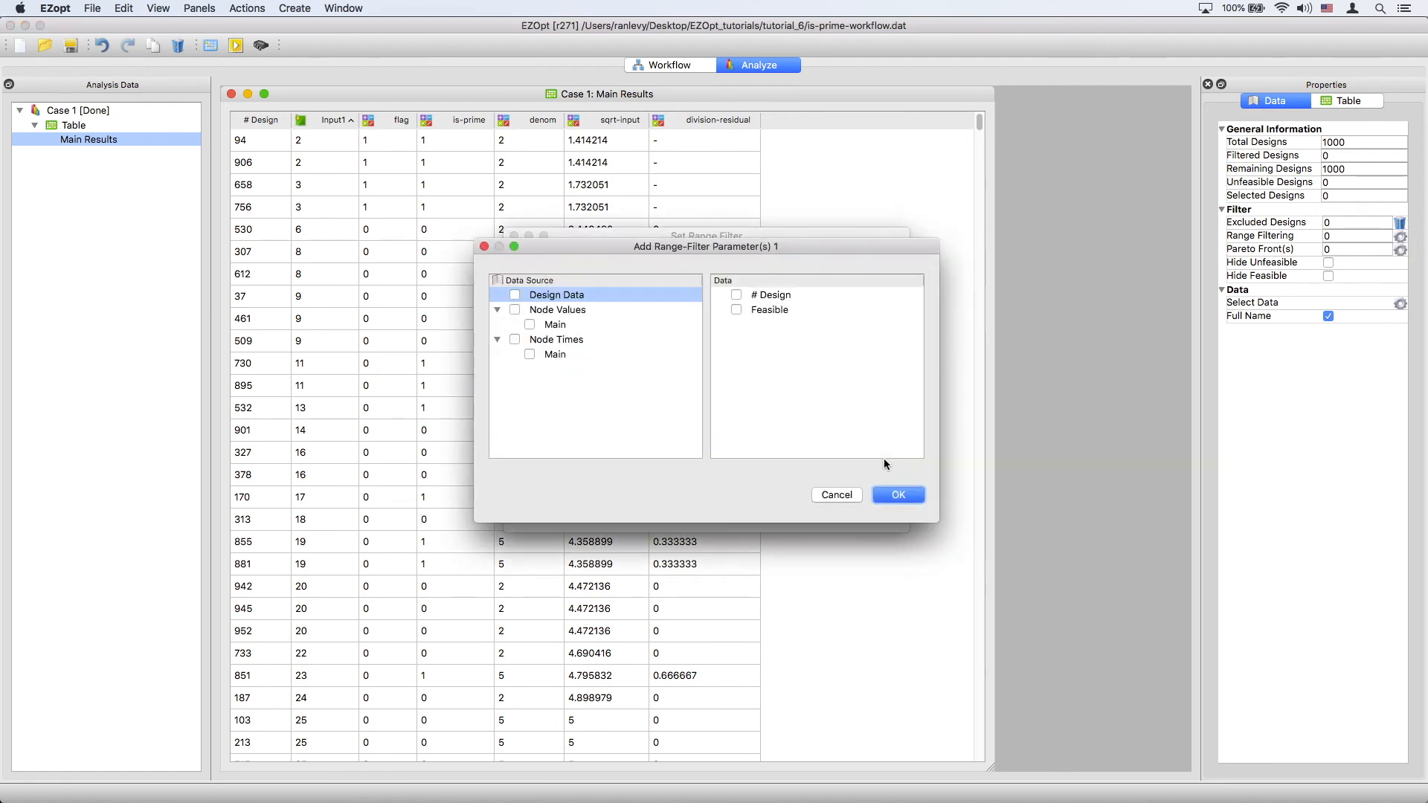
pyautogui.click(590, 326)
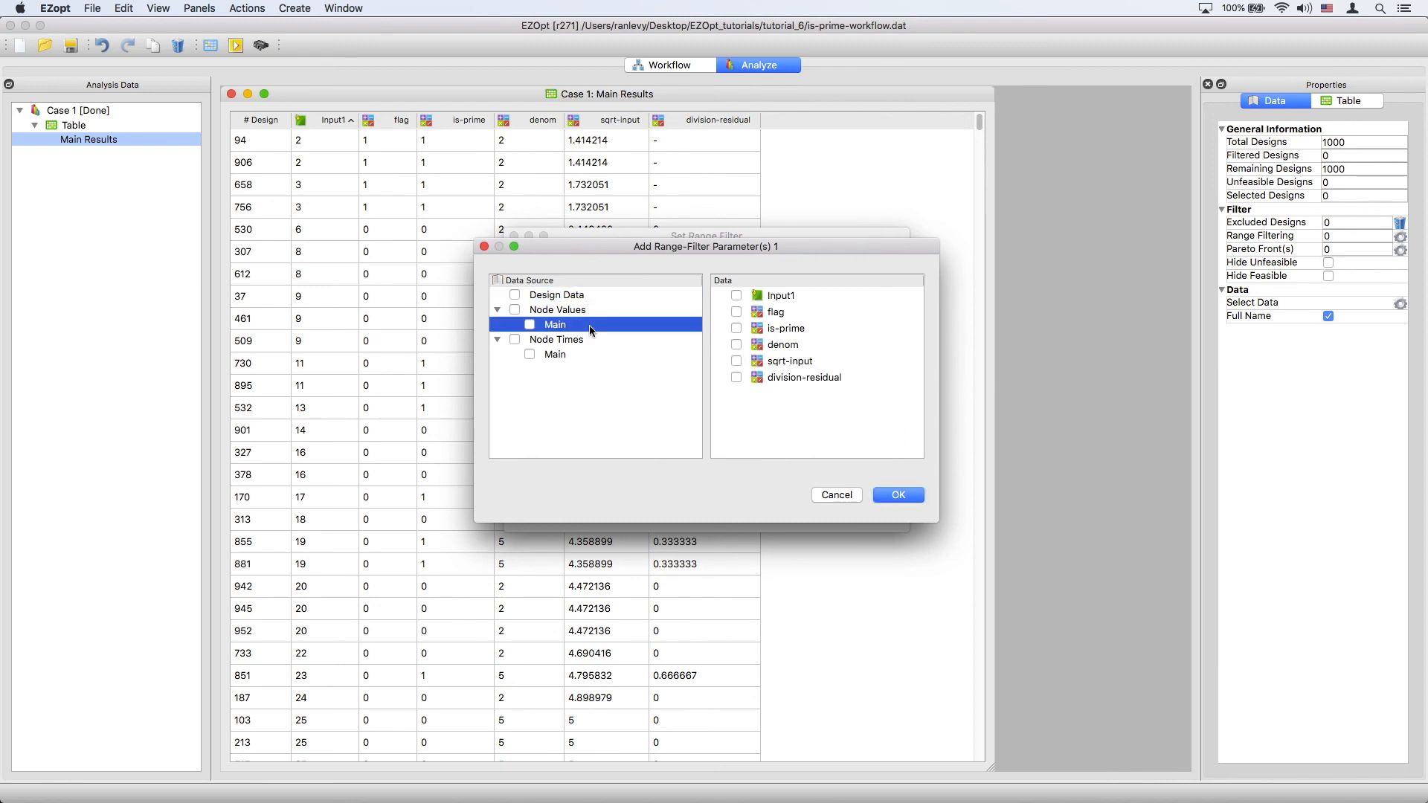
pyautogui.click(735, 330)
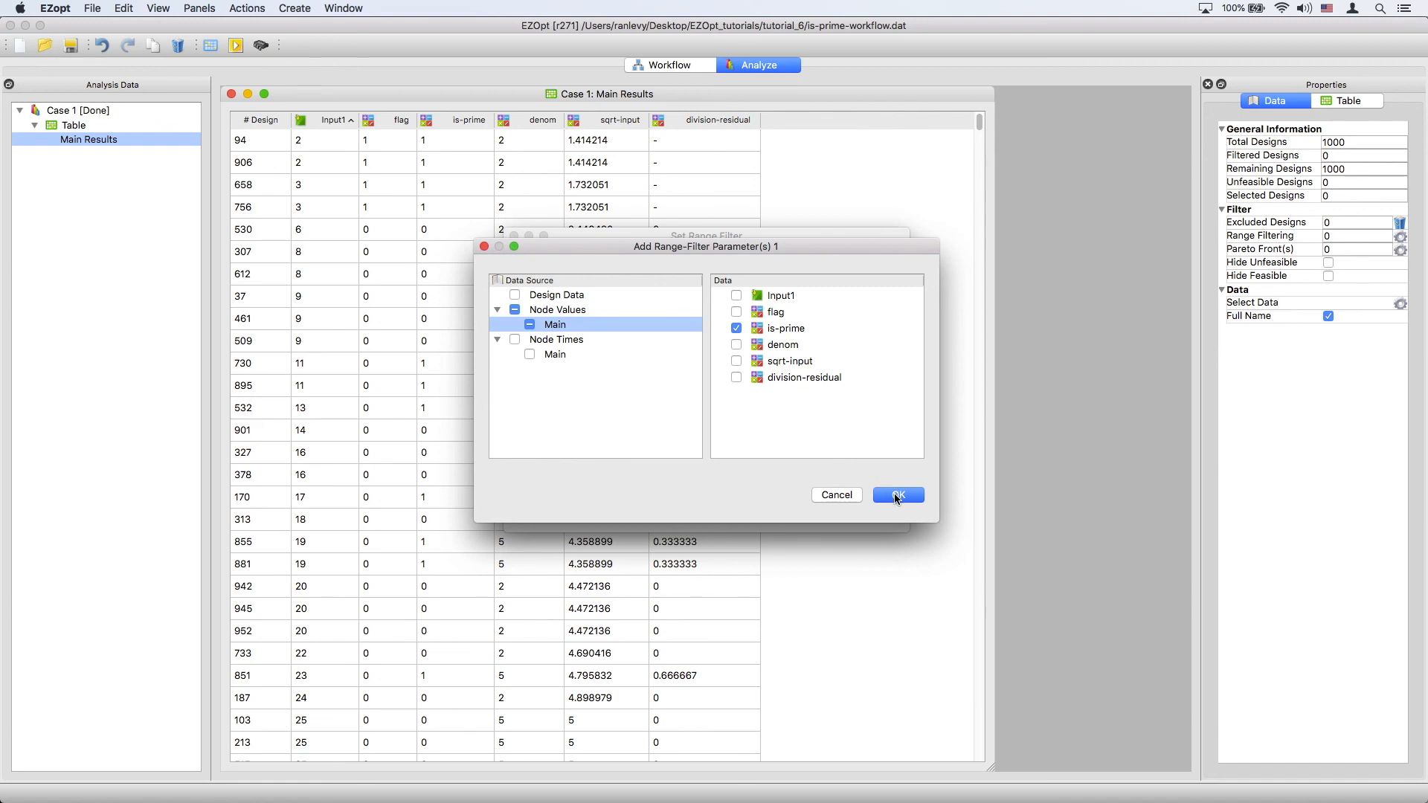
pyautogui.click(896, 495)
pyautogui.doubleClick(671, 287)
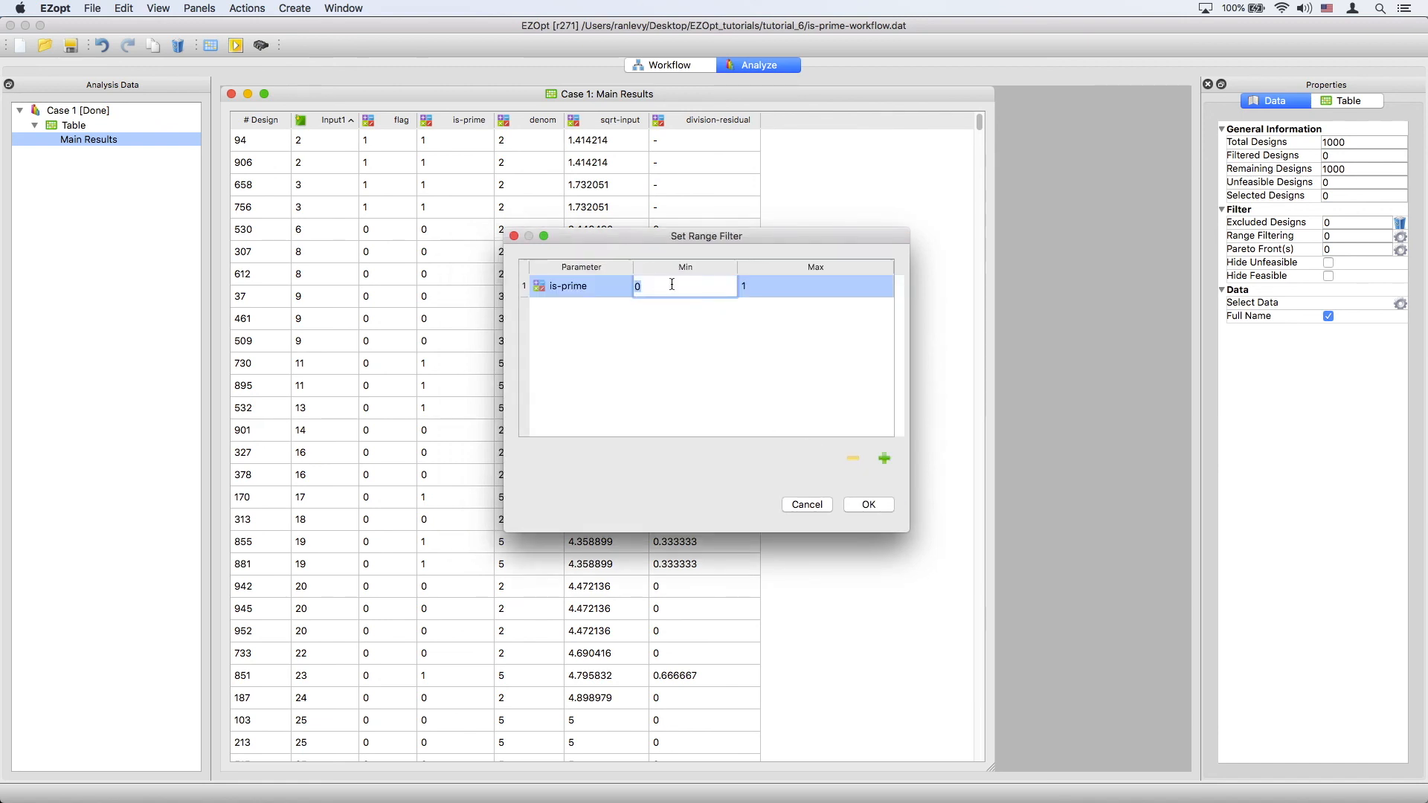
pyautogui.click(671, 327)
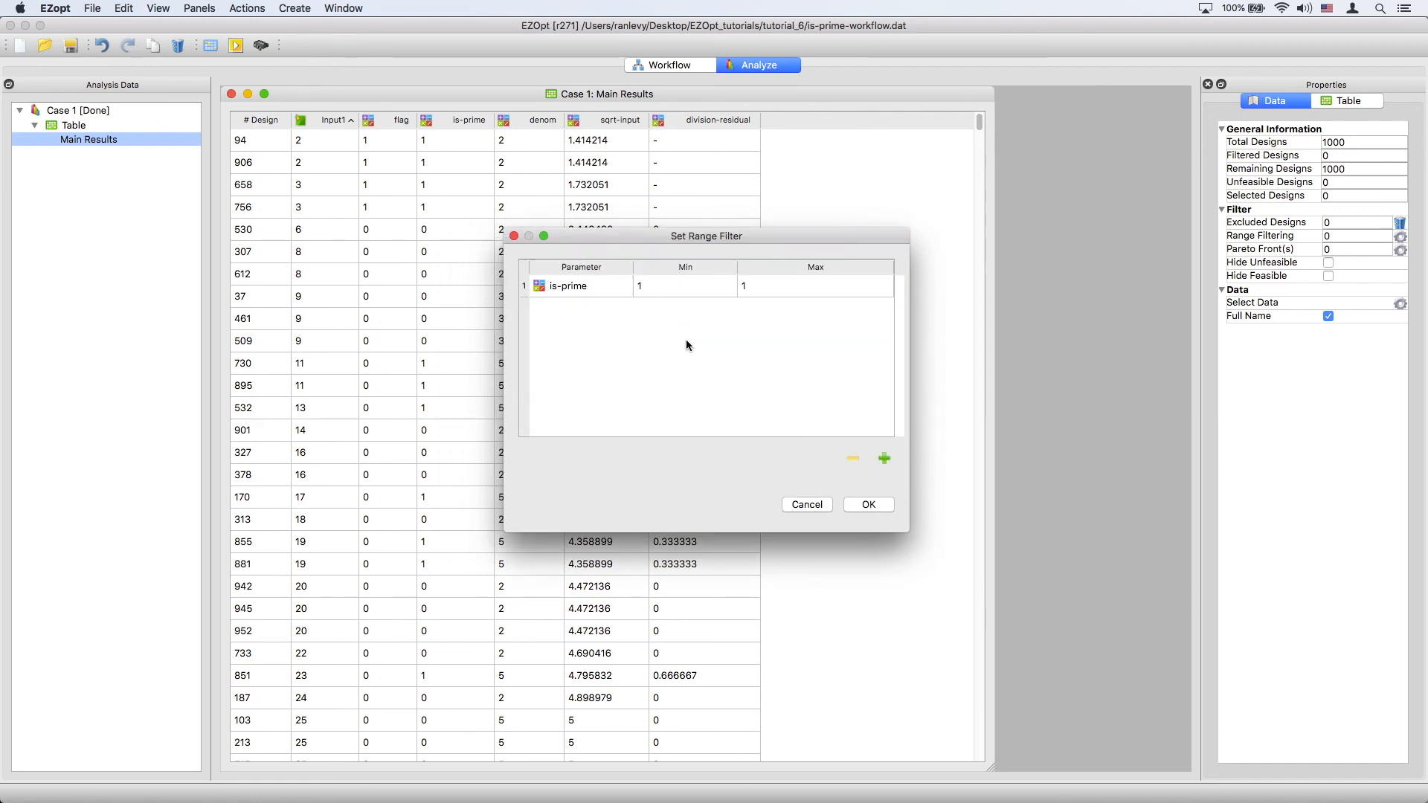
pyautogui.click(876, 505)
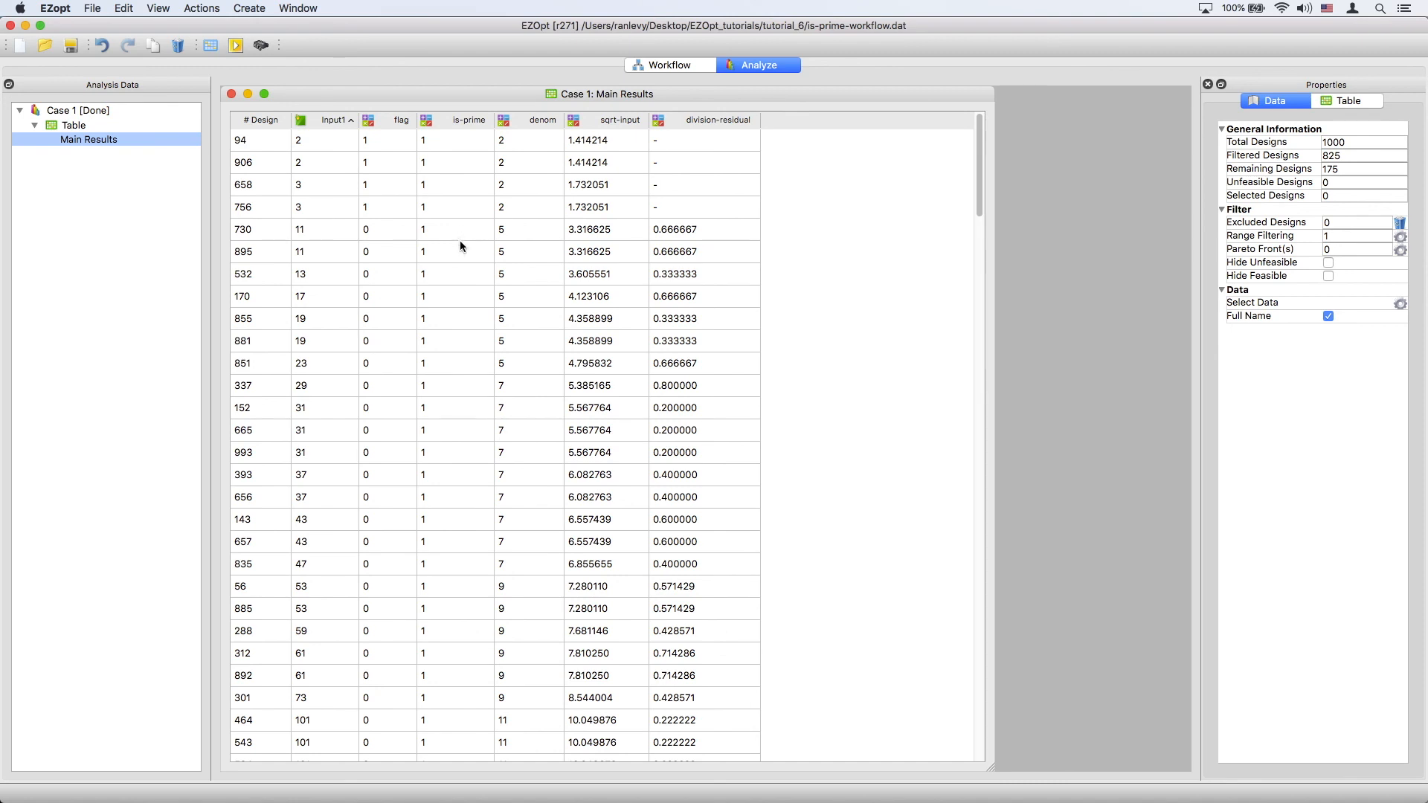
pyautogui.scroll(-10, 456, 231)
pyautogui.scroll(-20, 455, 230)
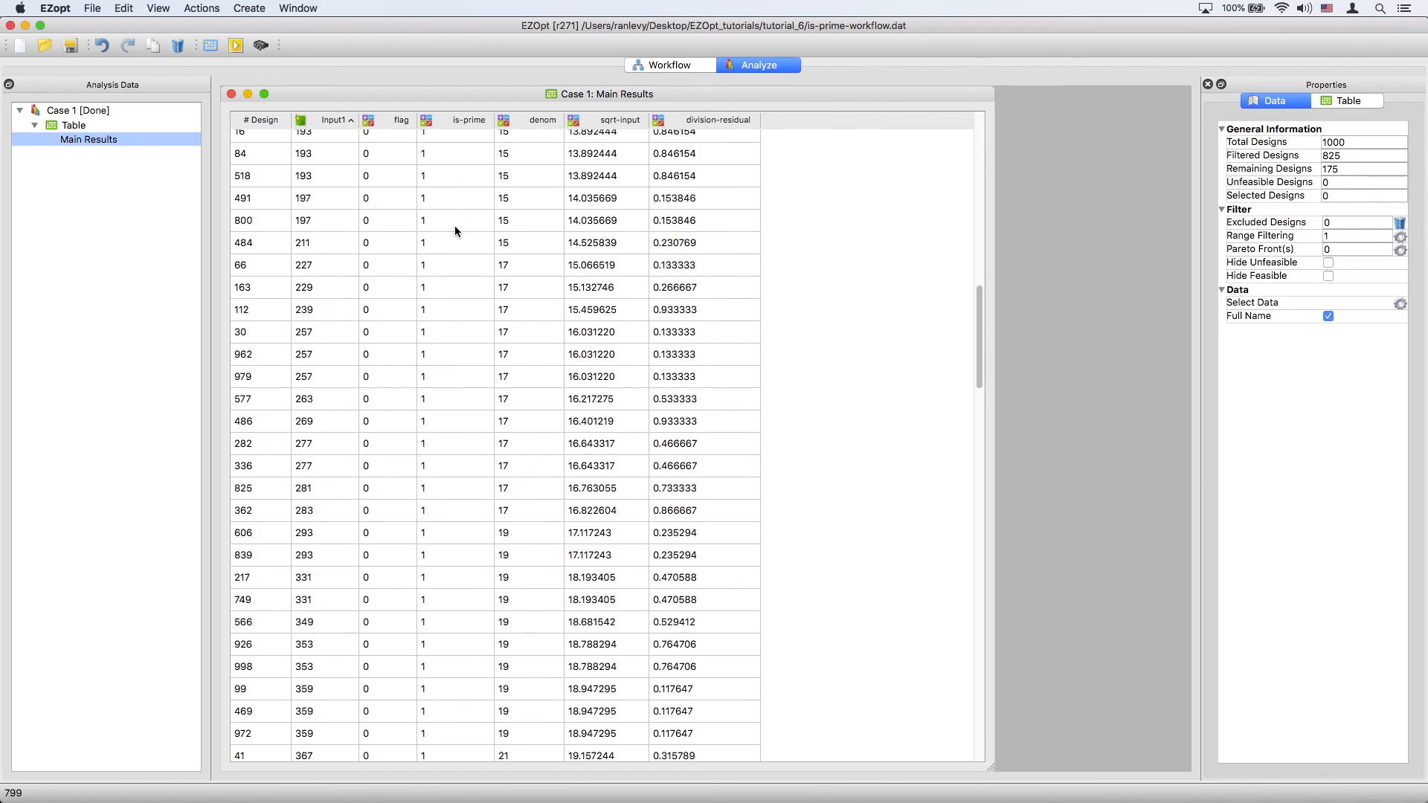